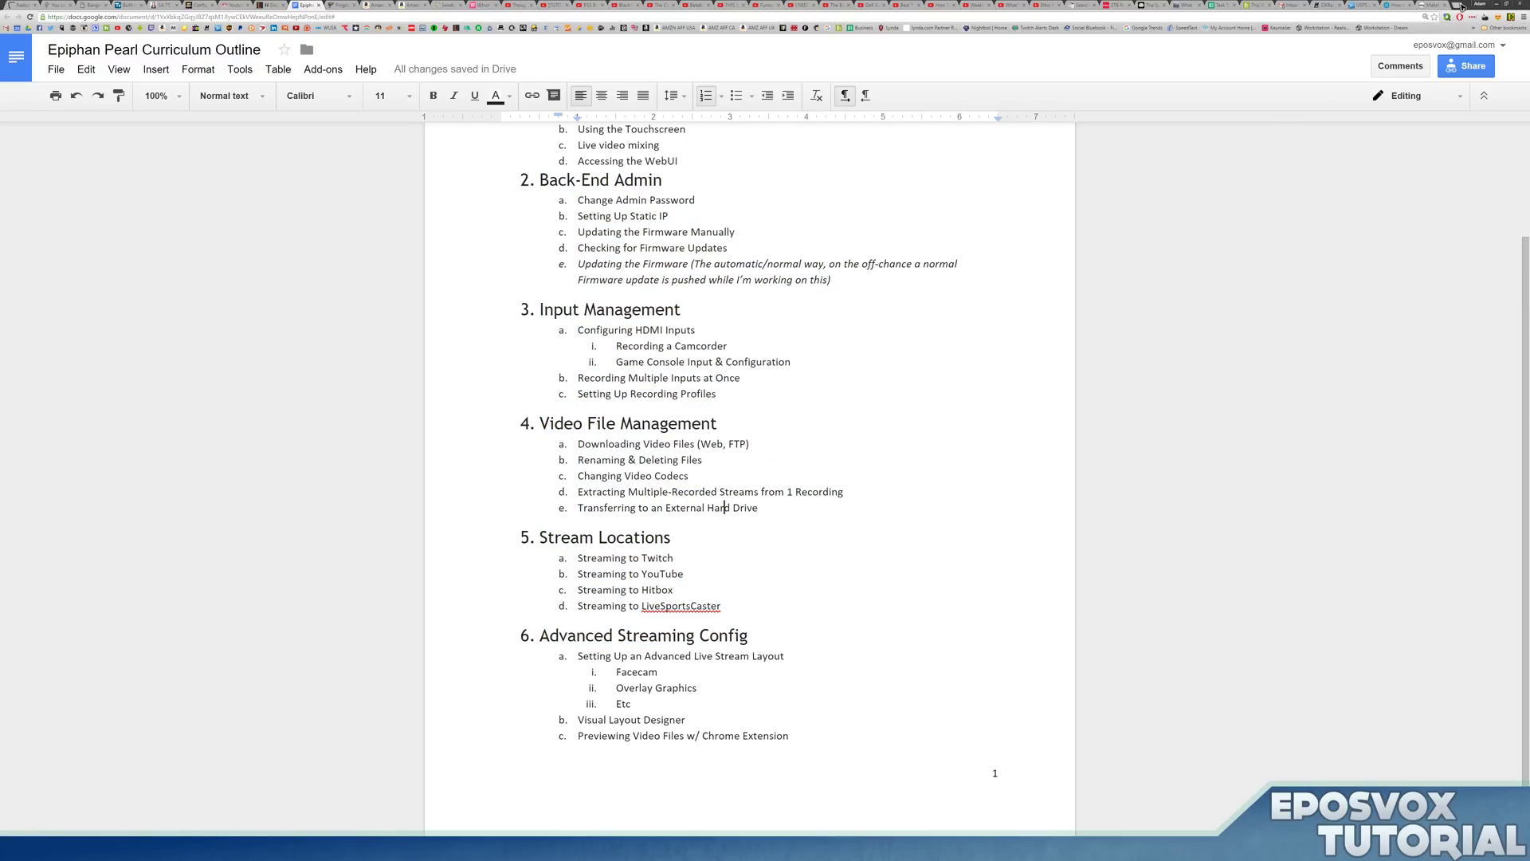
Minimize the Google Docs curriculum outline to bring the Pearl web UI into view.
left_click(1492, 4)
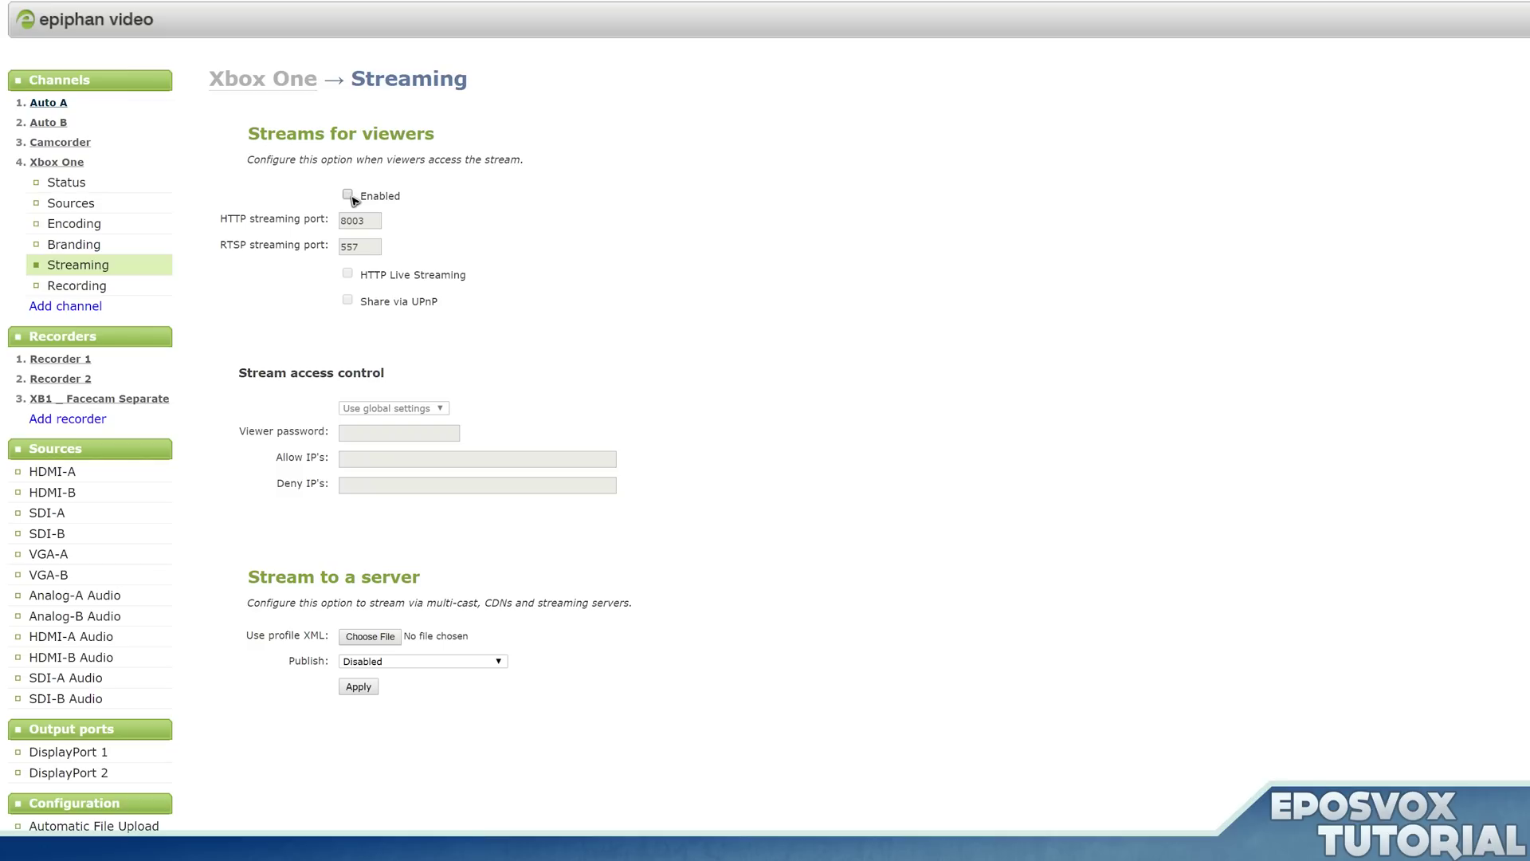
Enable viewer streaming on the Xbox One channel and choose RTMP push as the publishing method.
left_click(348, 196)
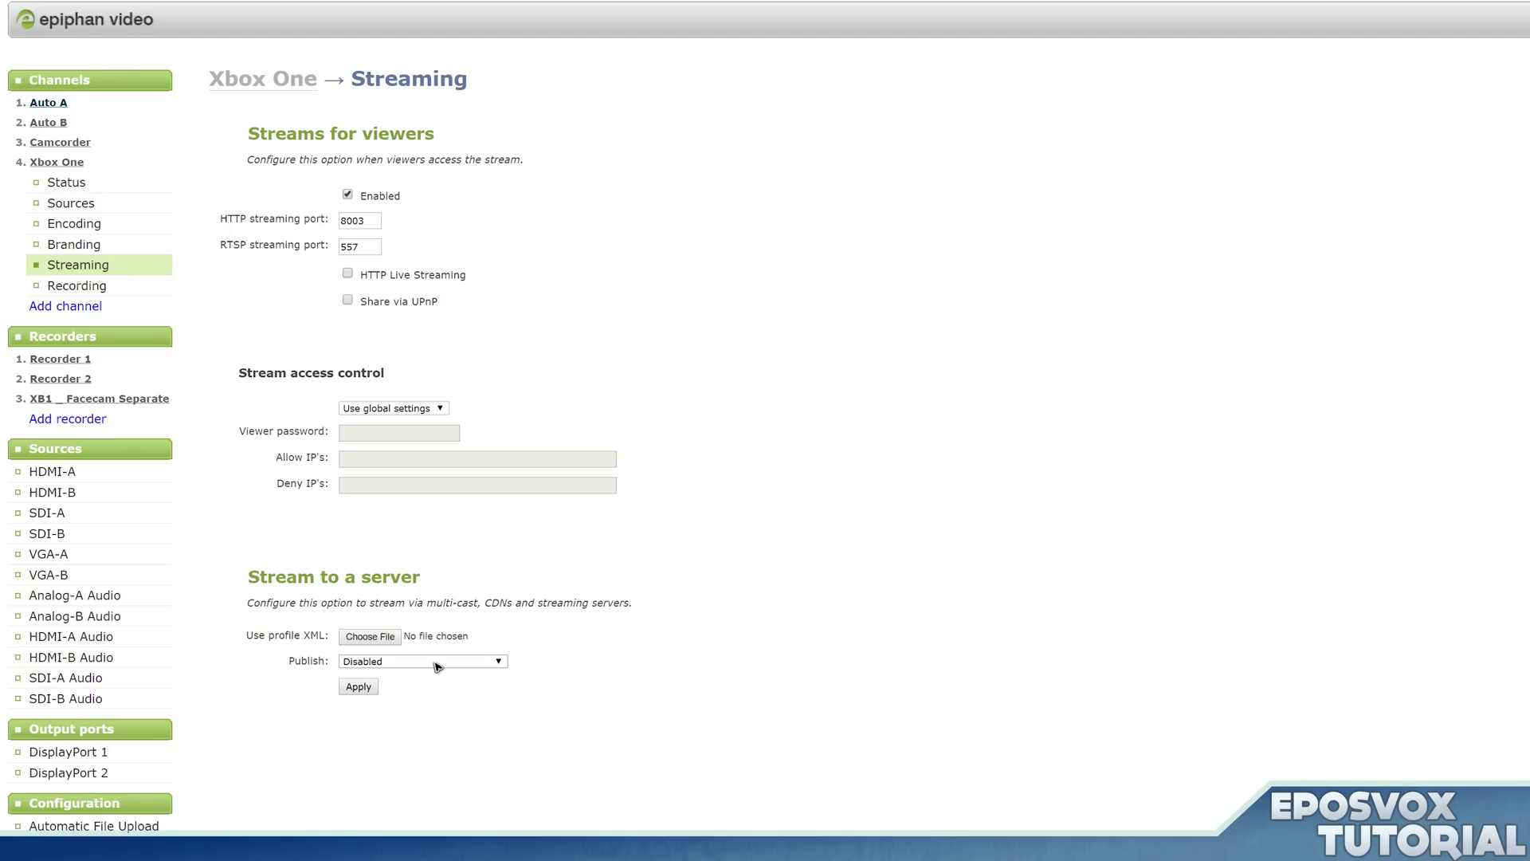
left_click(384, 661)
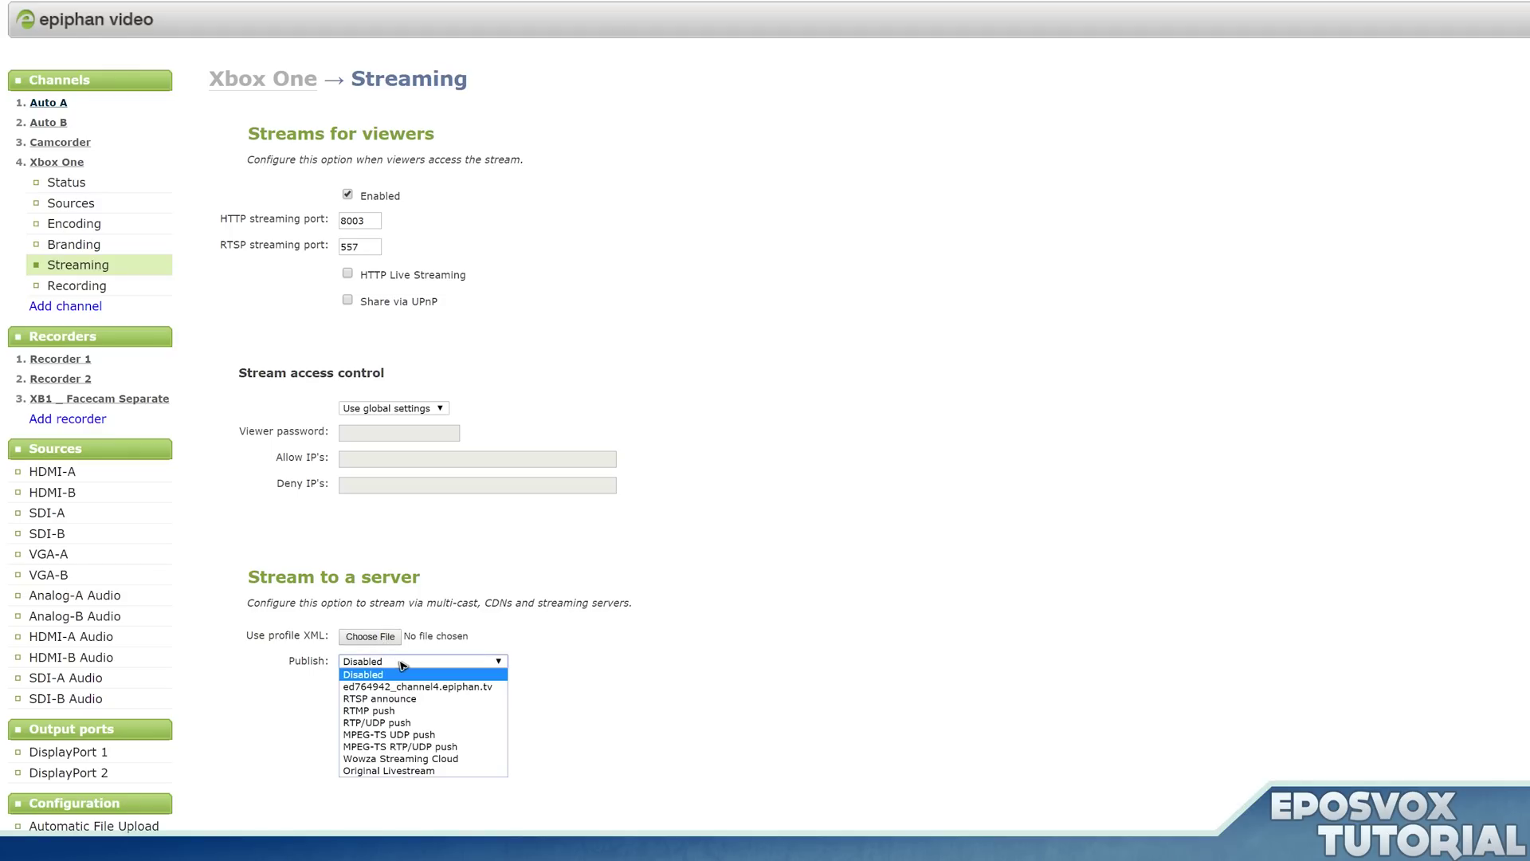
left_click(395, 710)
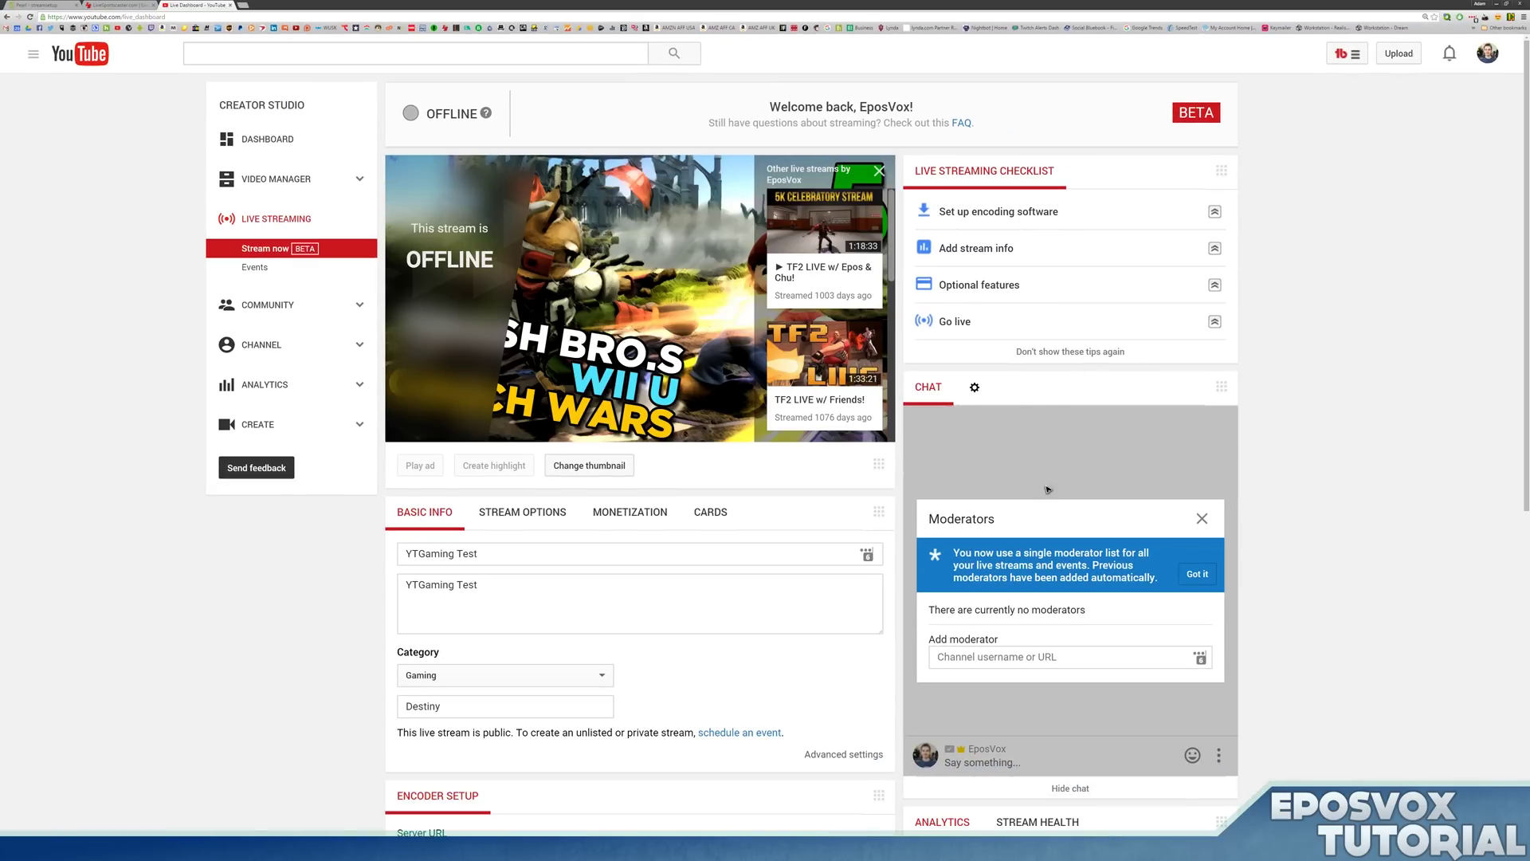
Retitle the stream 'Epiphan Pearl Test' and change its description to 'For Tutorial'.
left_click_drag(594, 558, 390, 556)
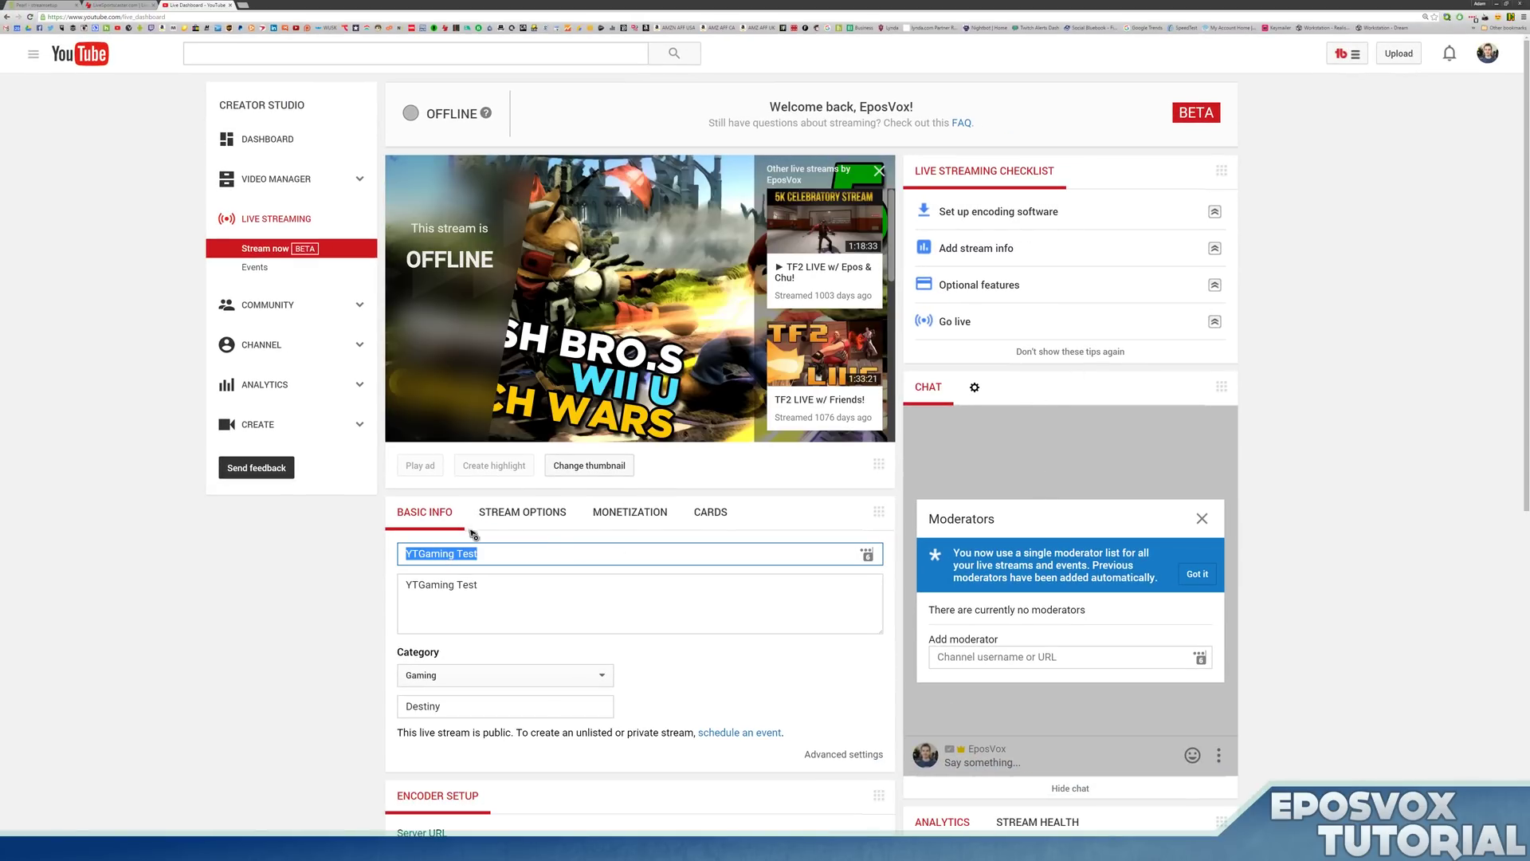
type("Epiphan")
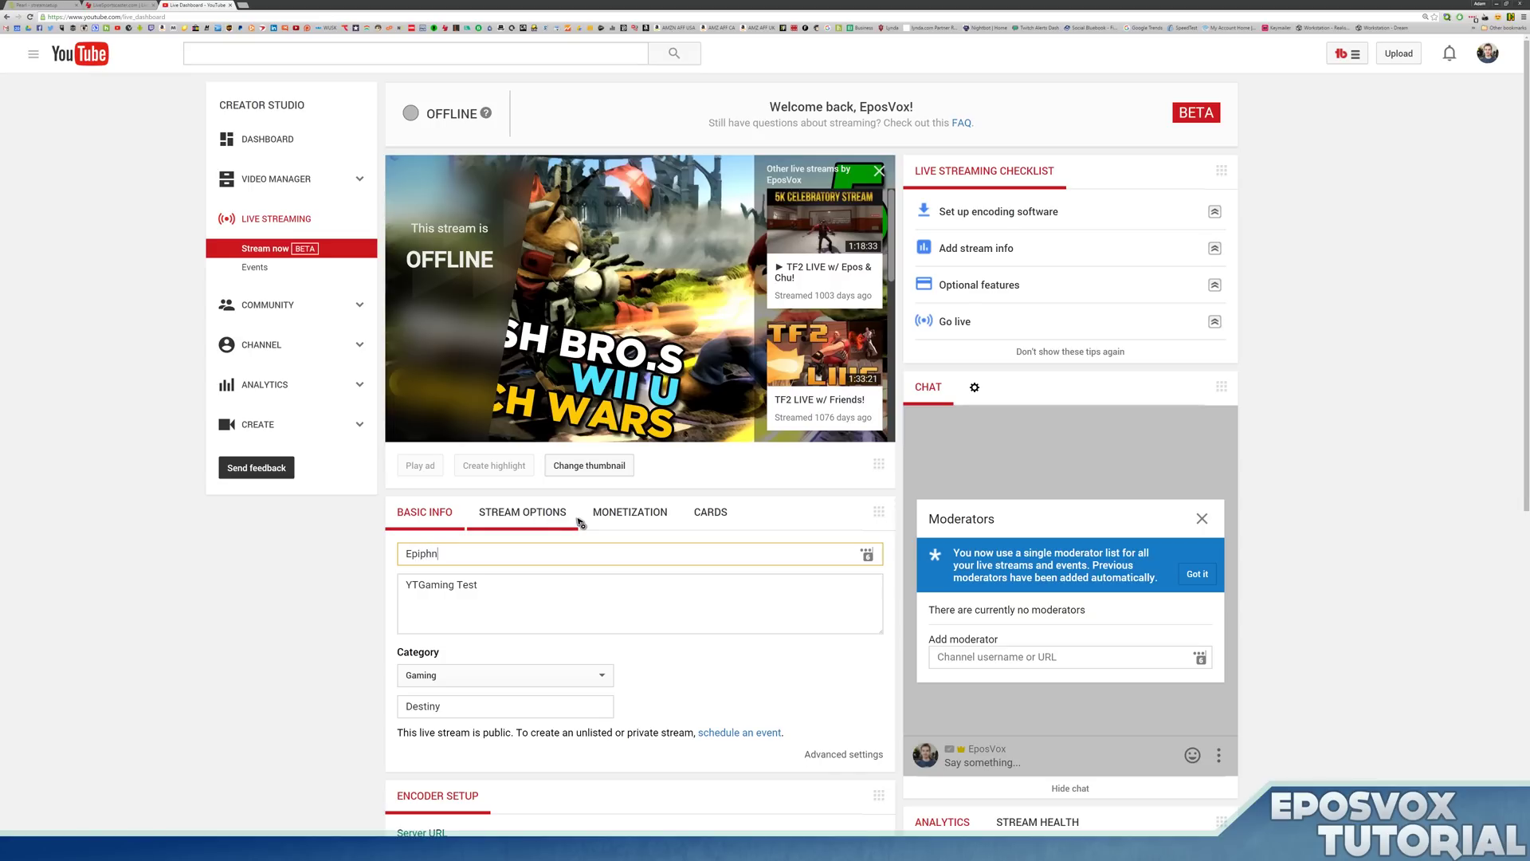
key("BackSpace")
type("an Pearl Test")
key("Tab")
key("ctrl+a")
type("For Tutorial")
Set the stream category to Science & Technology and look over its advanced settings.
scroll(416, 684, "down", 2)
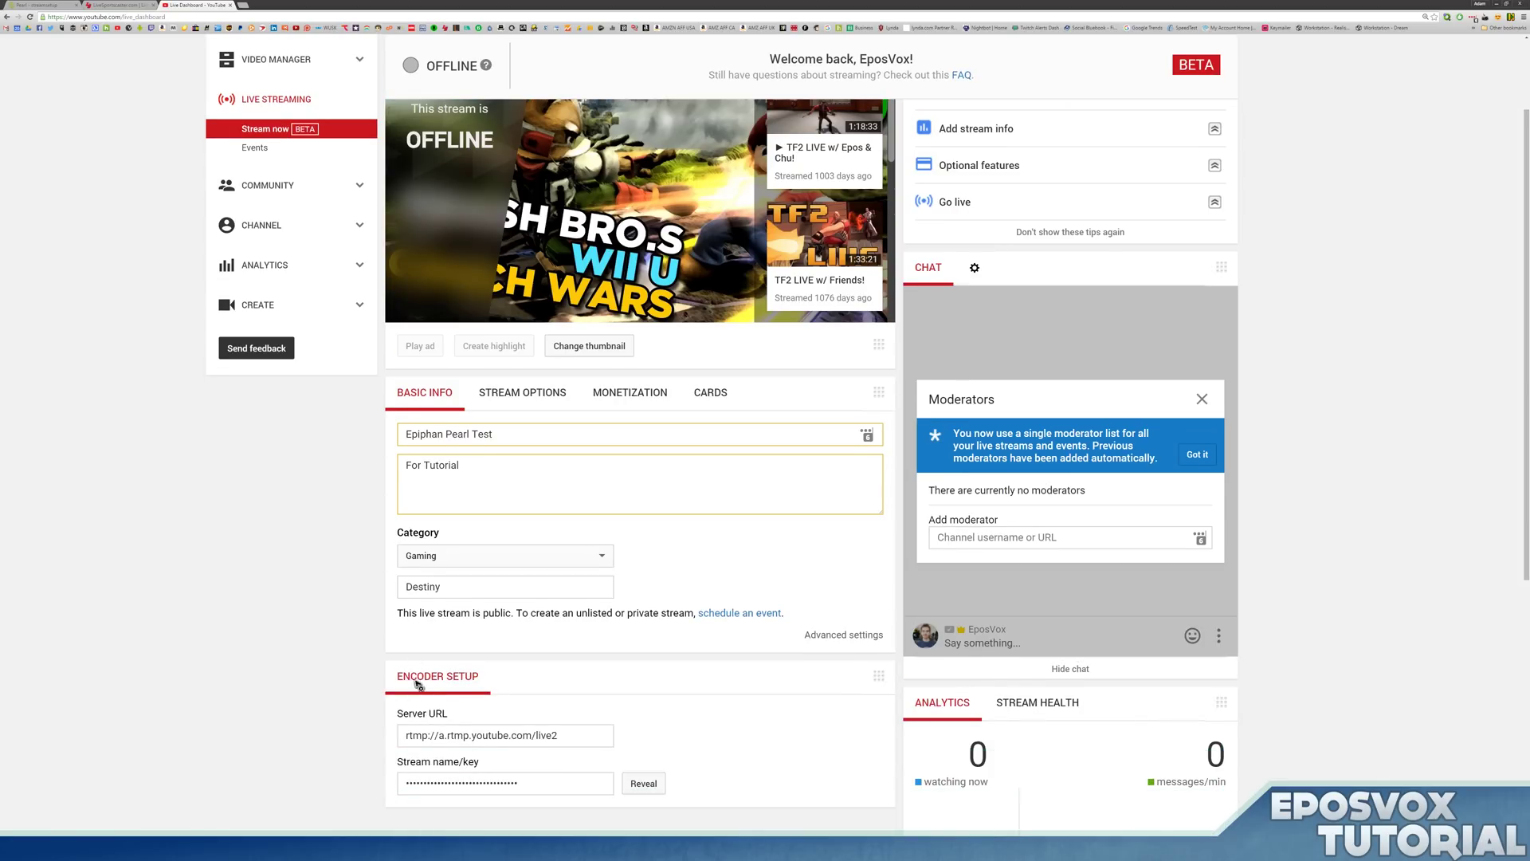
left_click(462, 556)
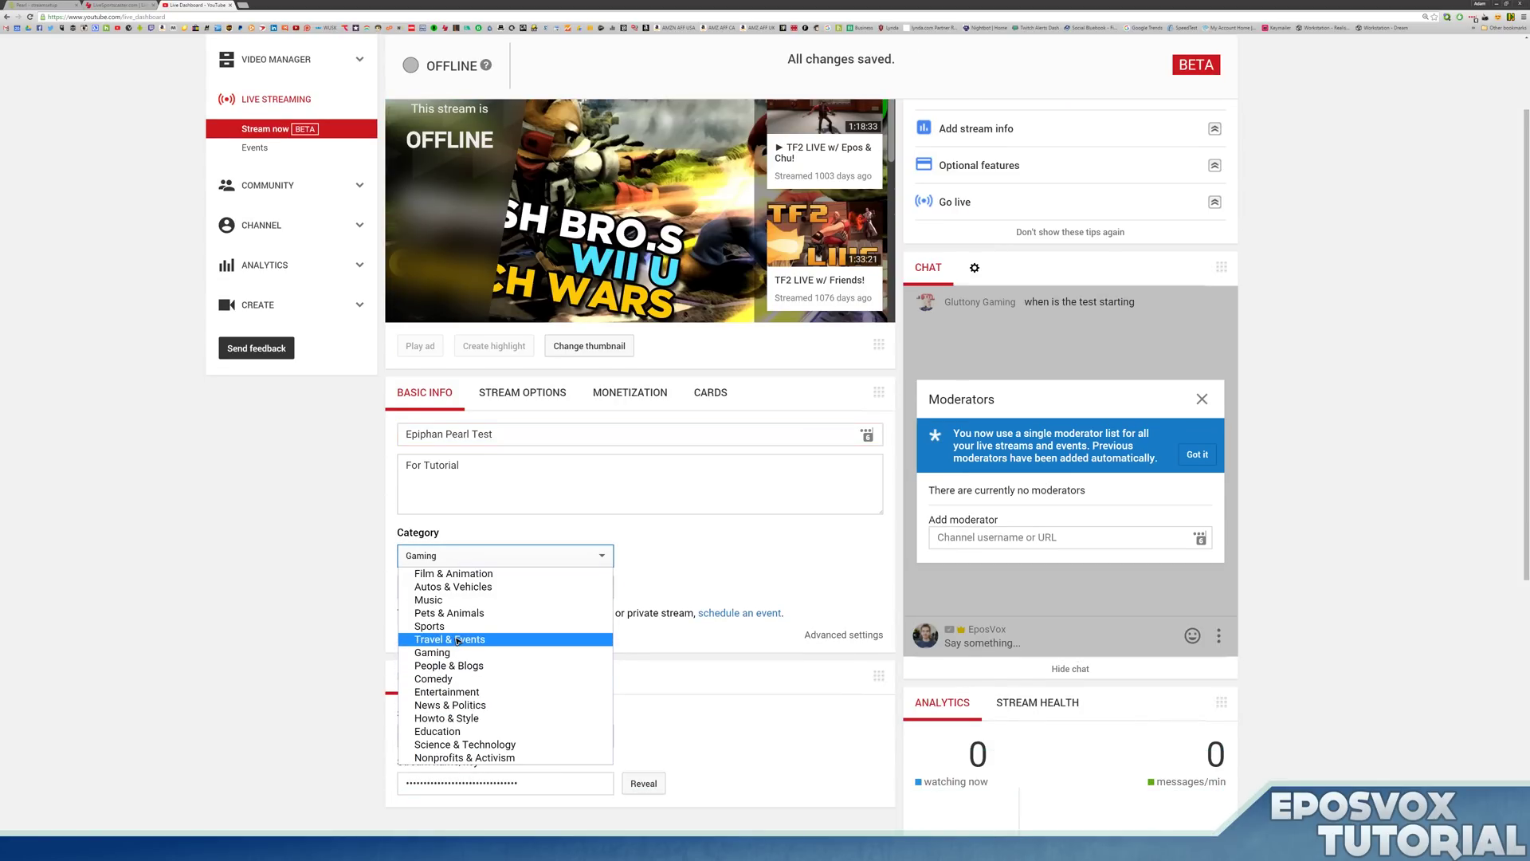
left_click(486, 744)
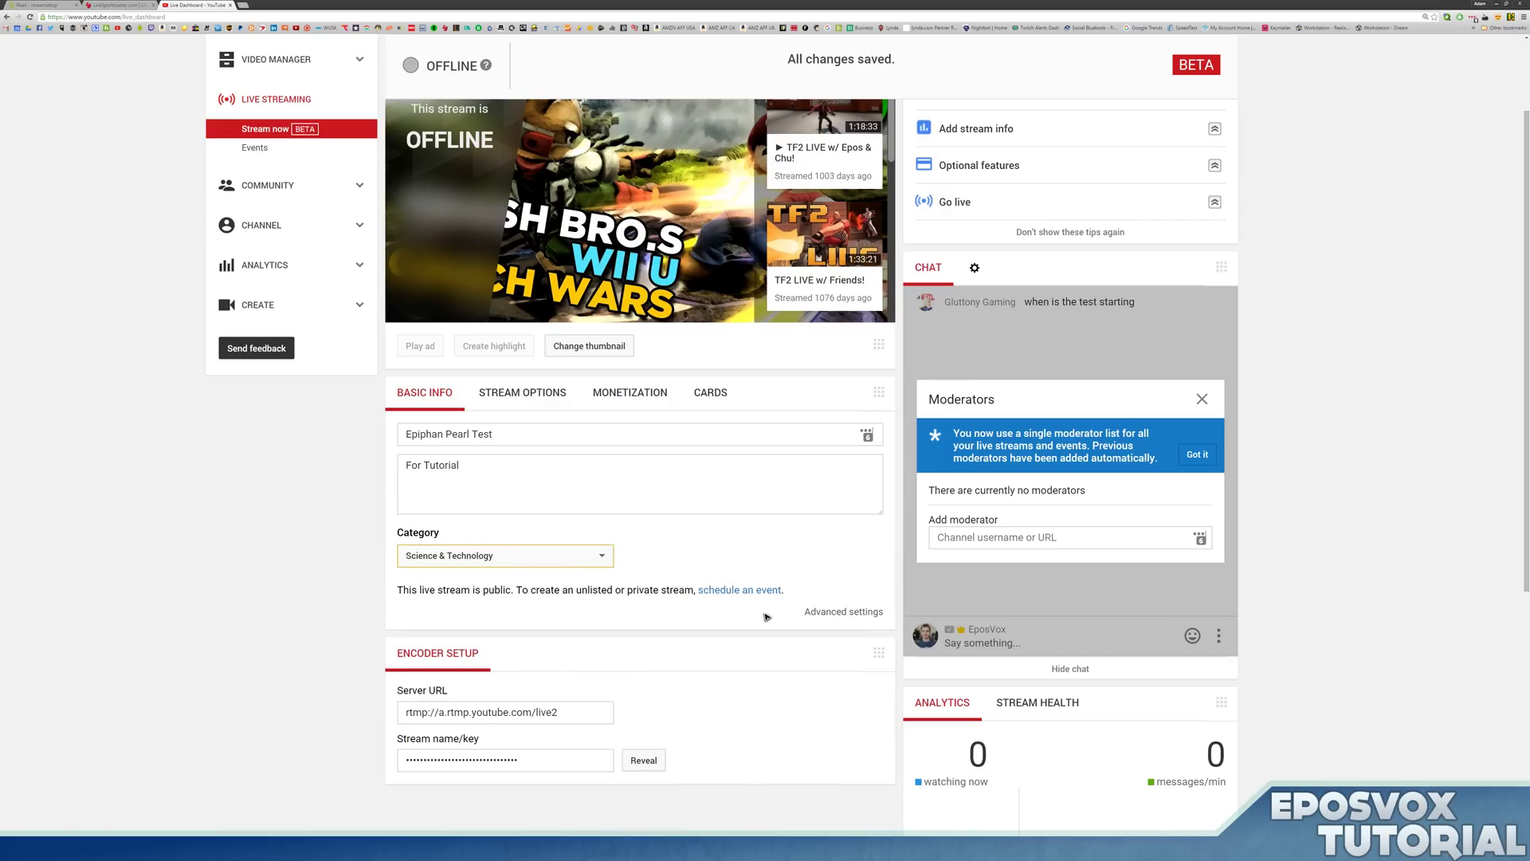
left_click(844, 613)
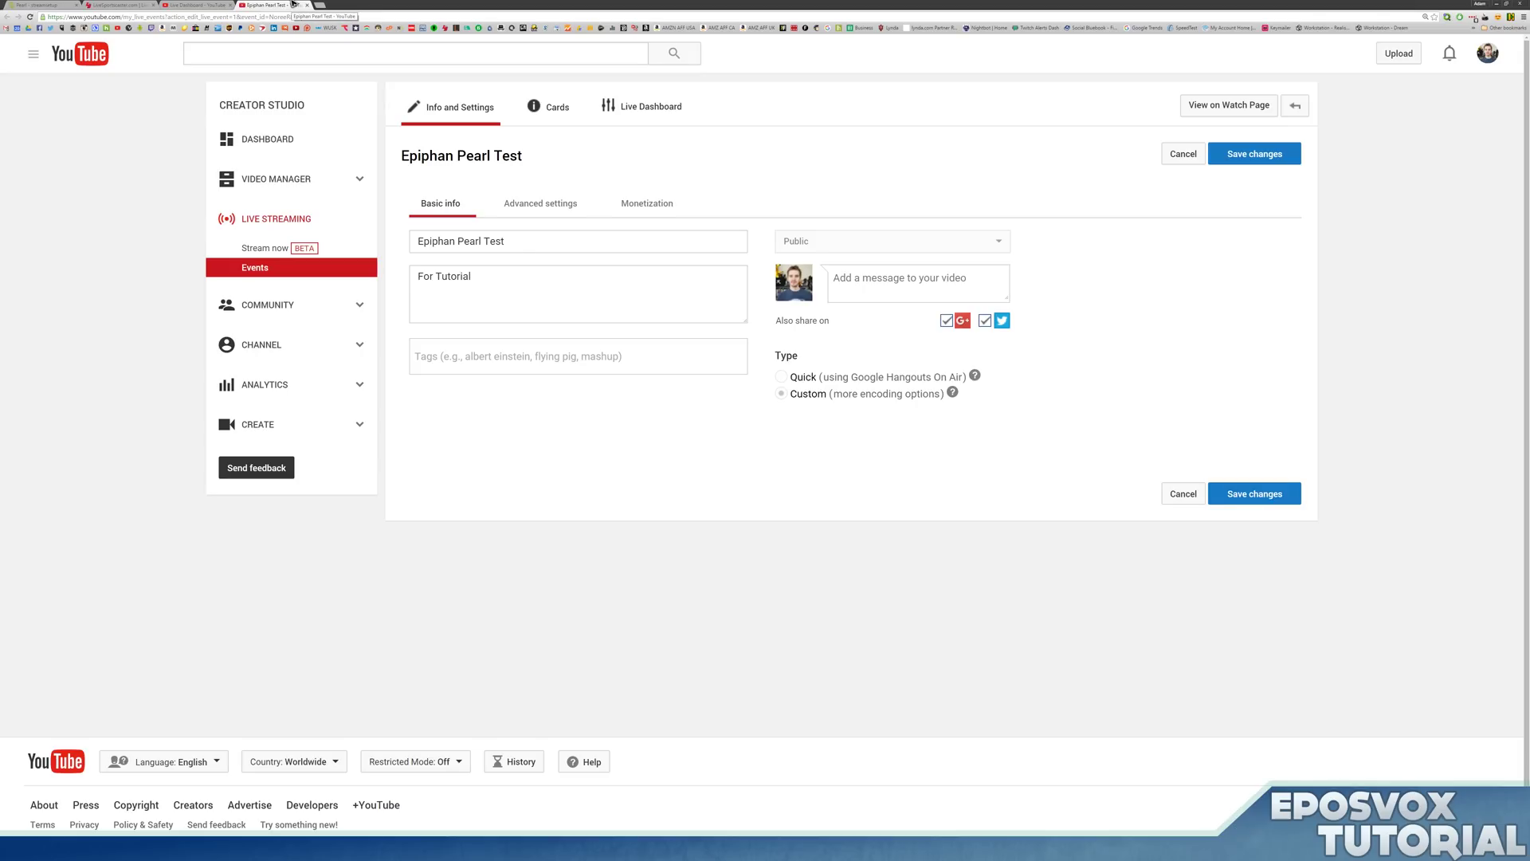
key("ctrl+w")
In Stream Options, make the archive unlisted when the stream completes.
left_click(504, 397)
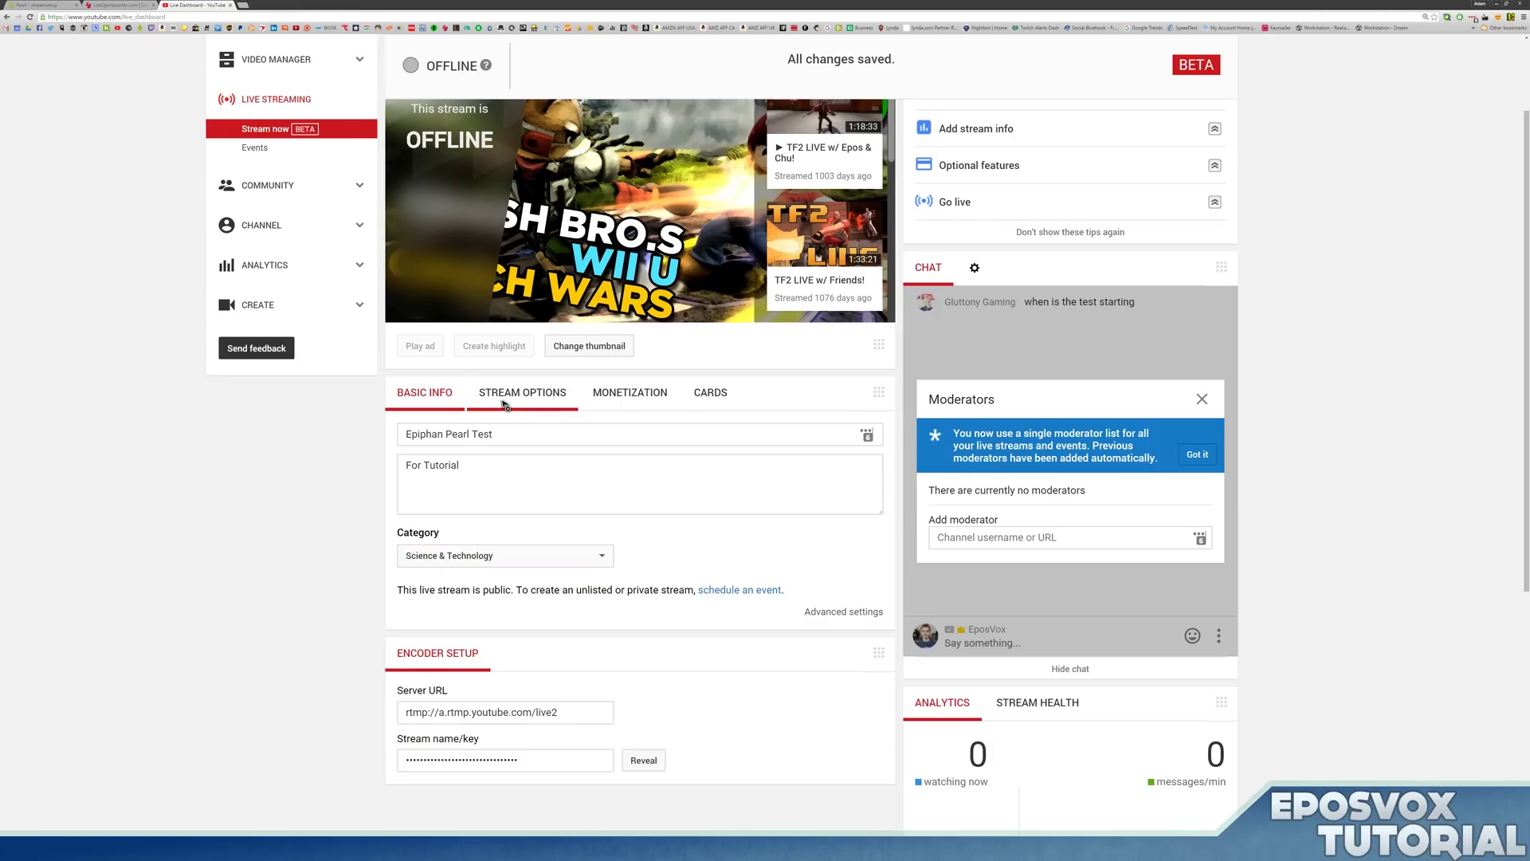
scroll(470, 398, "up", 3)
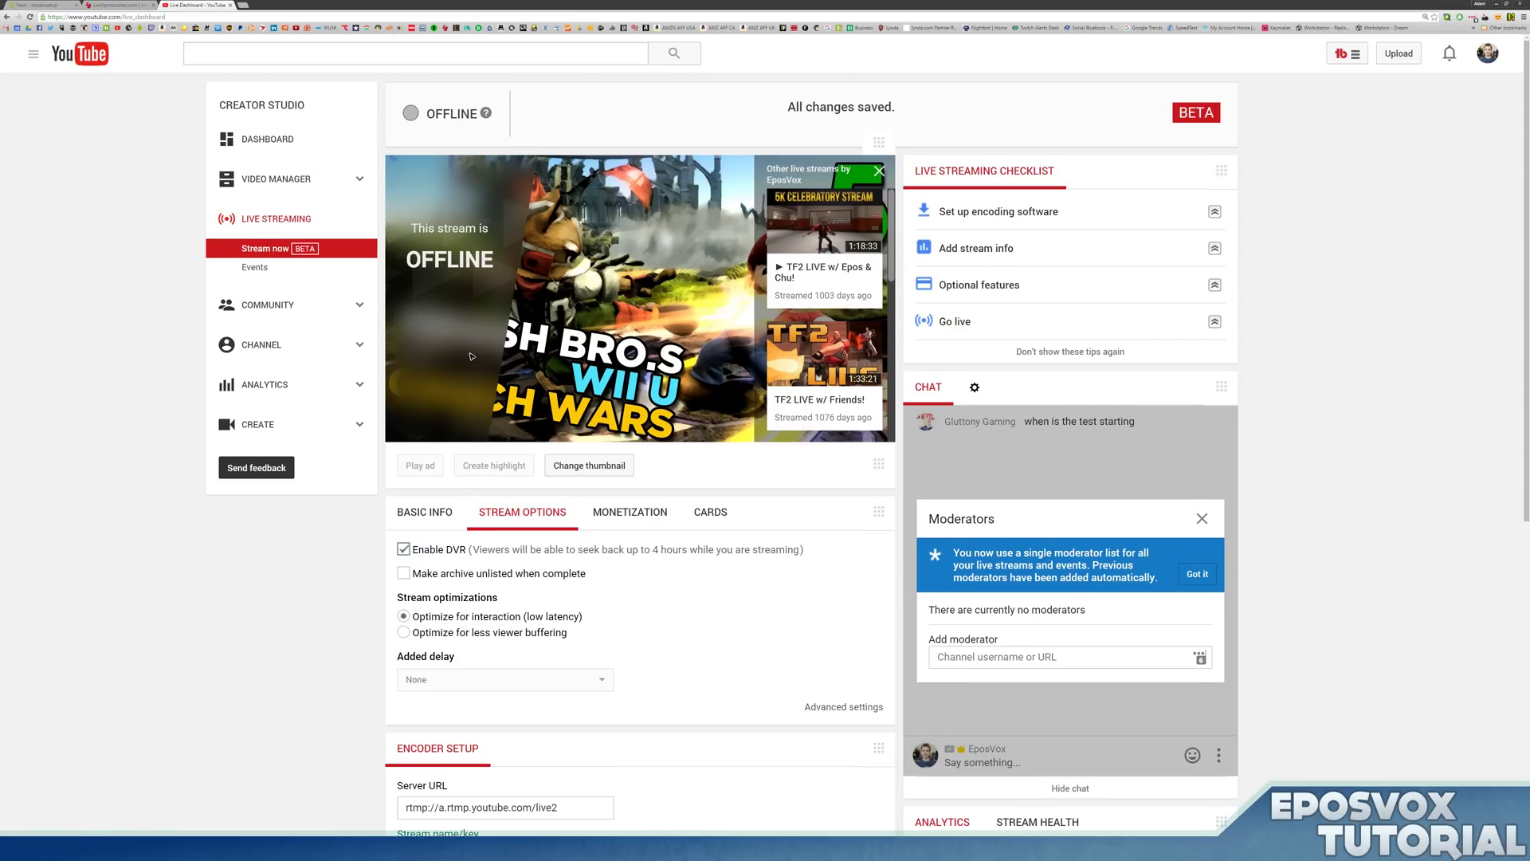
left_click(436, 575)
Optimize the stream for less viewer buffering and keep Added delay at None.
scroll(415, 626, "down", 1)
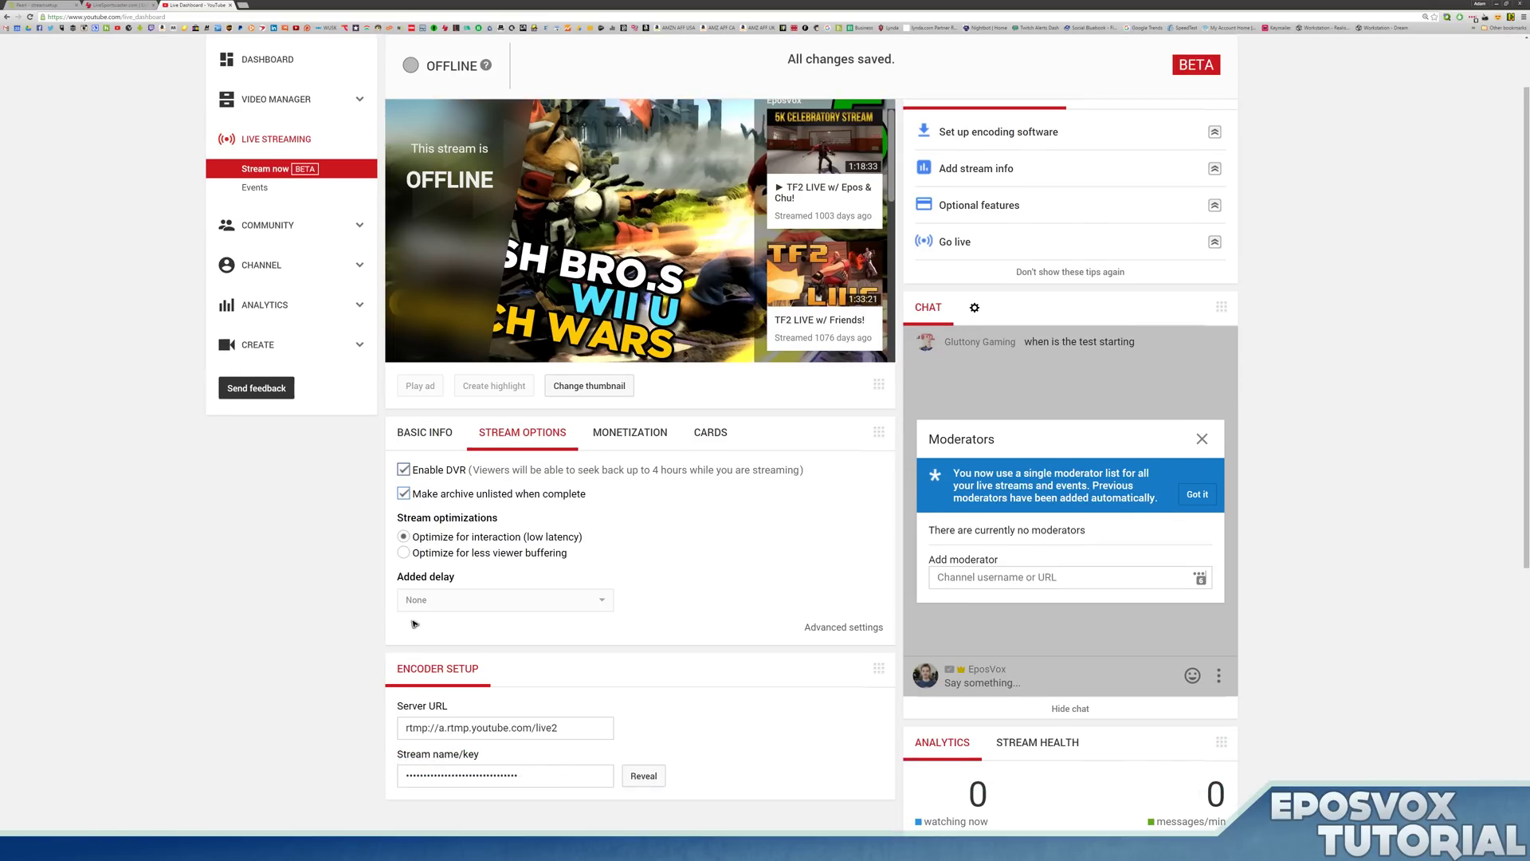
left_click(406, 538)
left_click(405, 553)
left_click(406, 542)
left_click(415, 554)
left_click(435, 546)
left_click(435, 553)
left_click(415, 606)
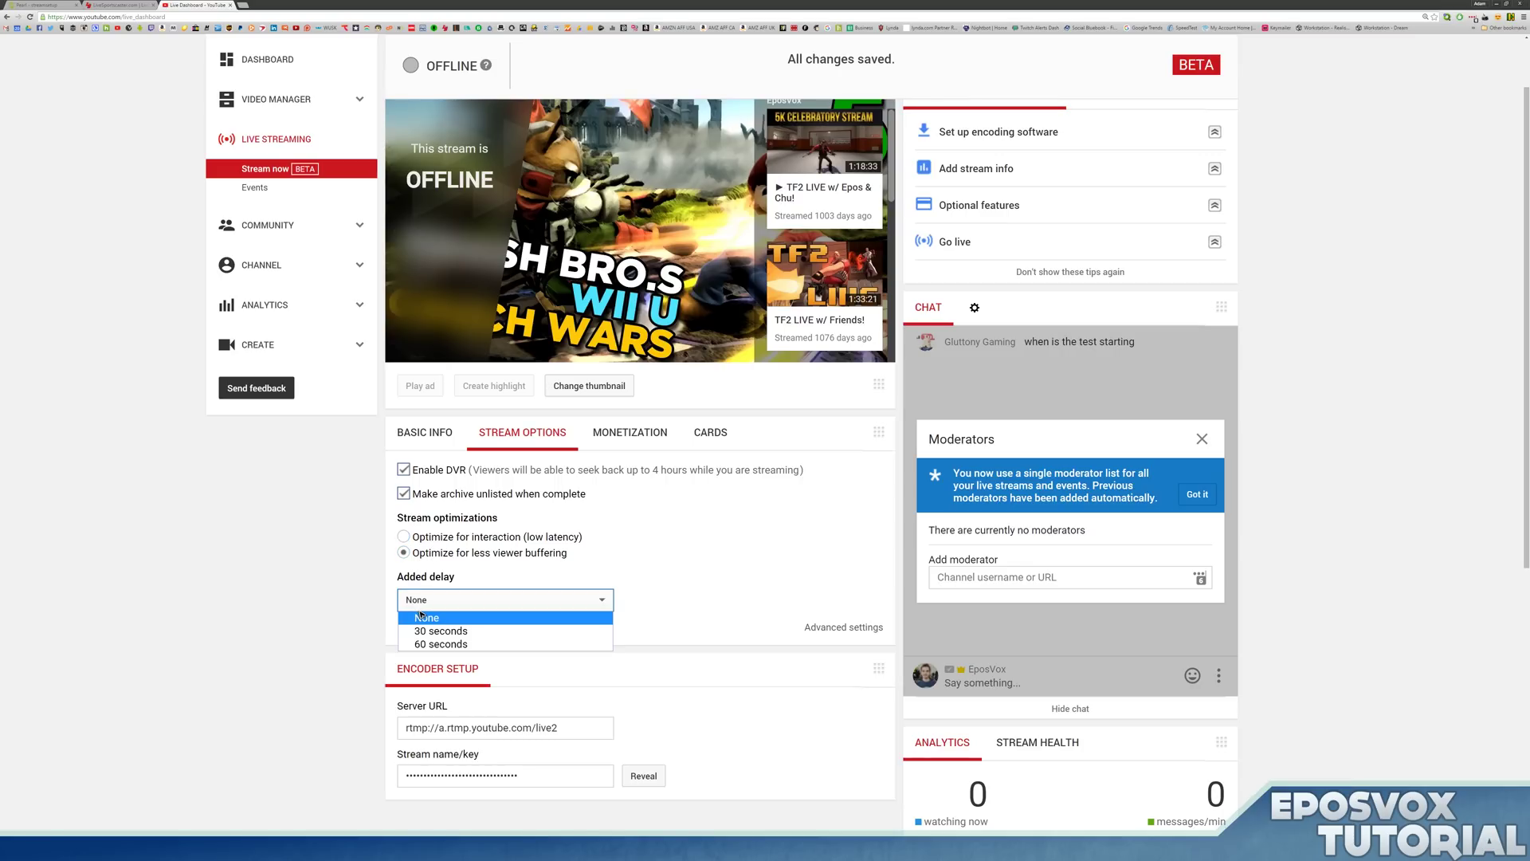
left_click(680, 608)
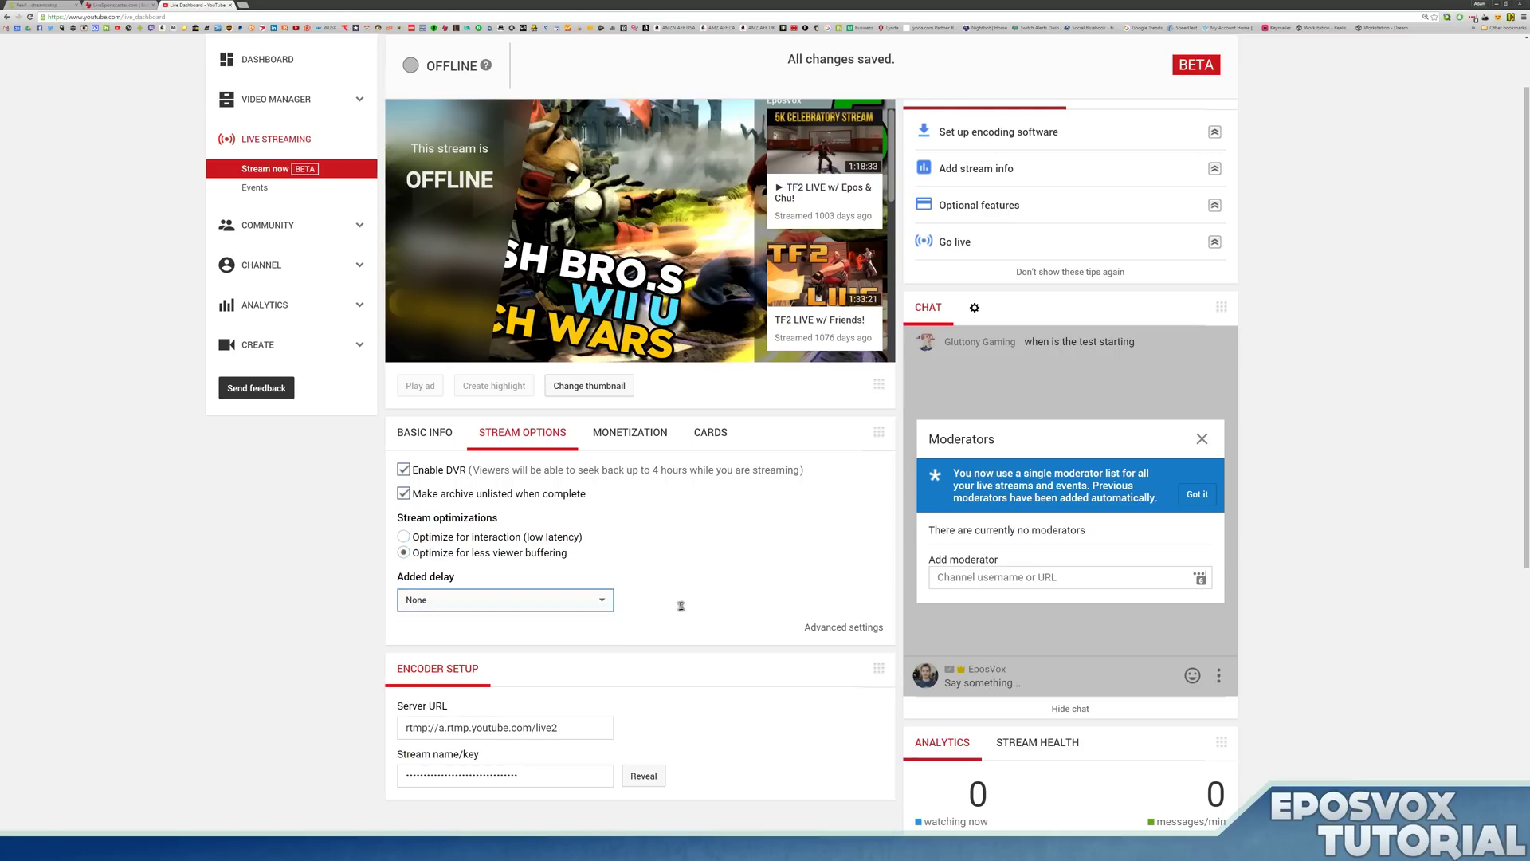
Review the Monetization and Cards tabs, then return to Basic Info.
left_click(599, 454)
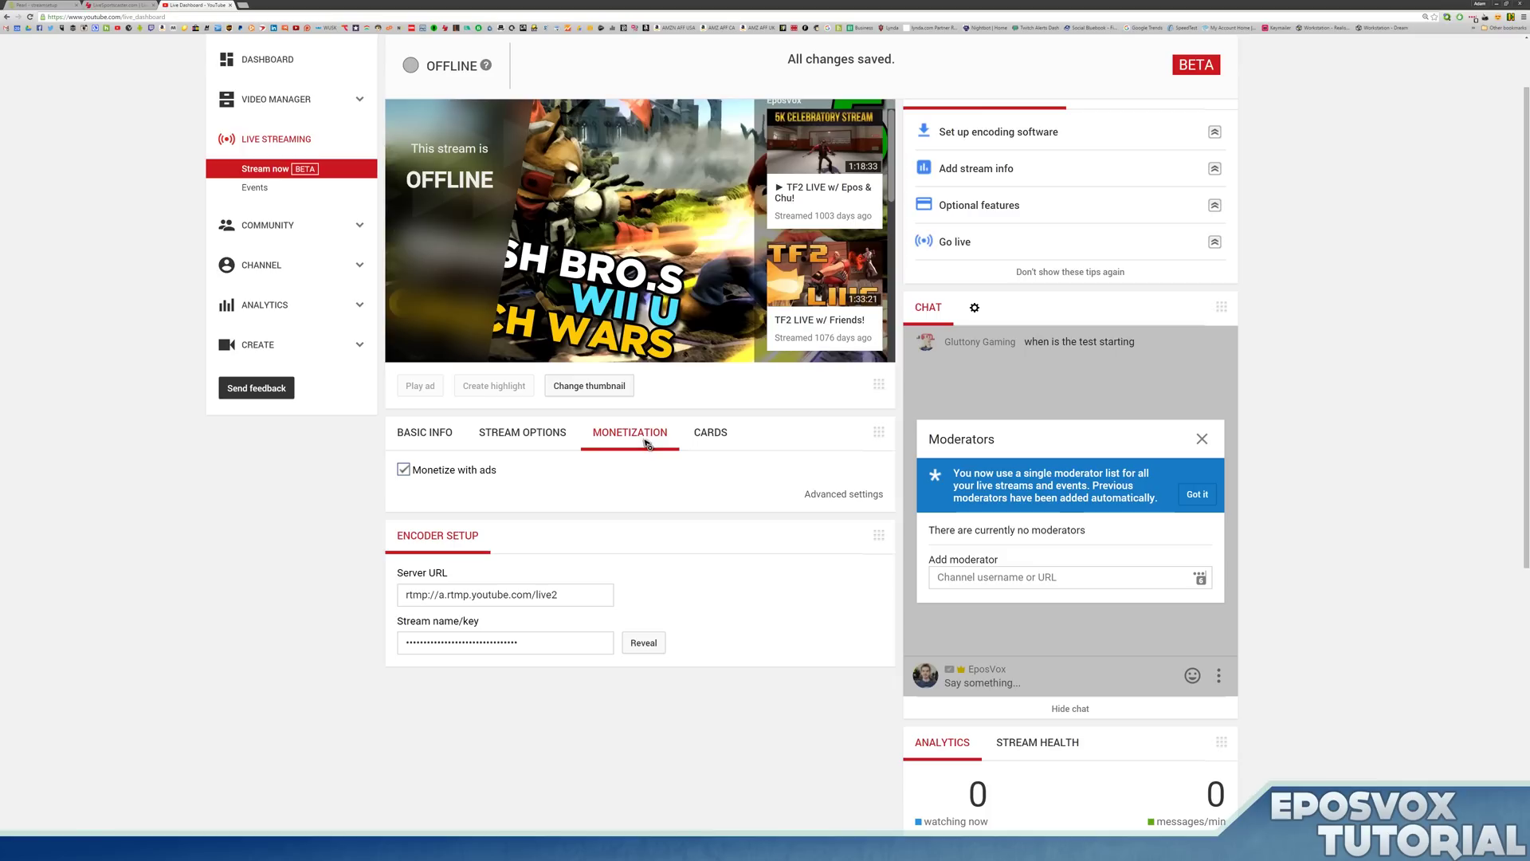
left_click(731, 434)
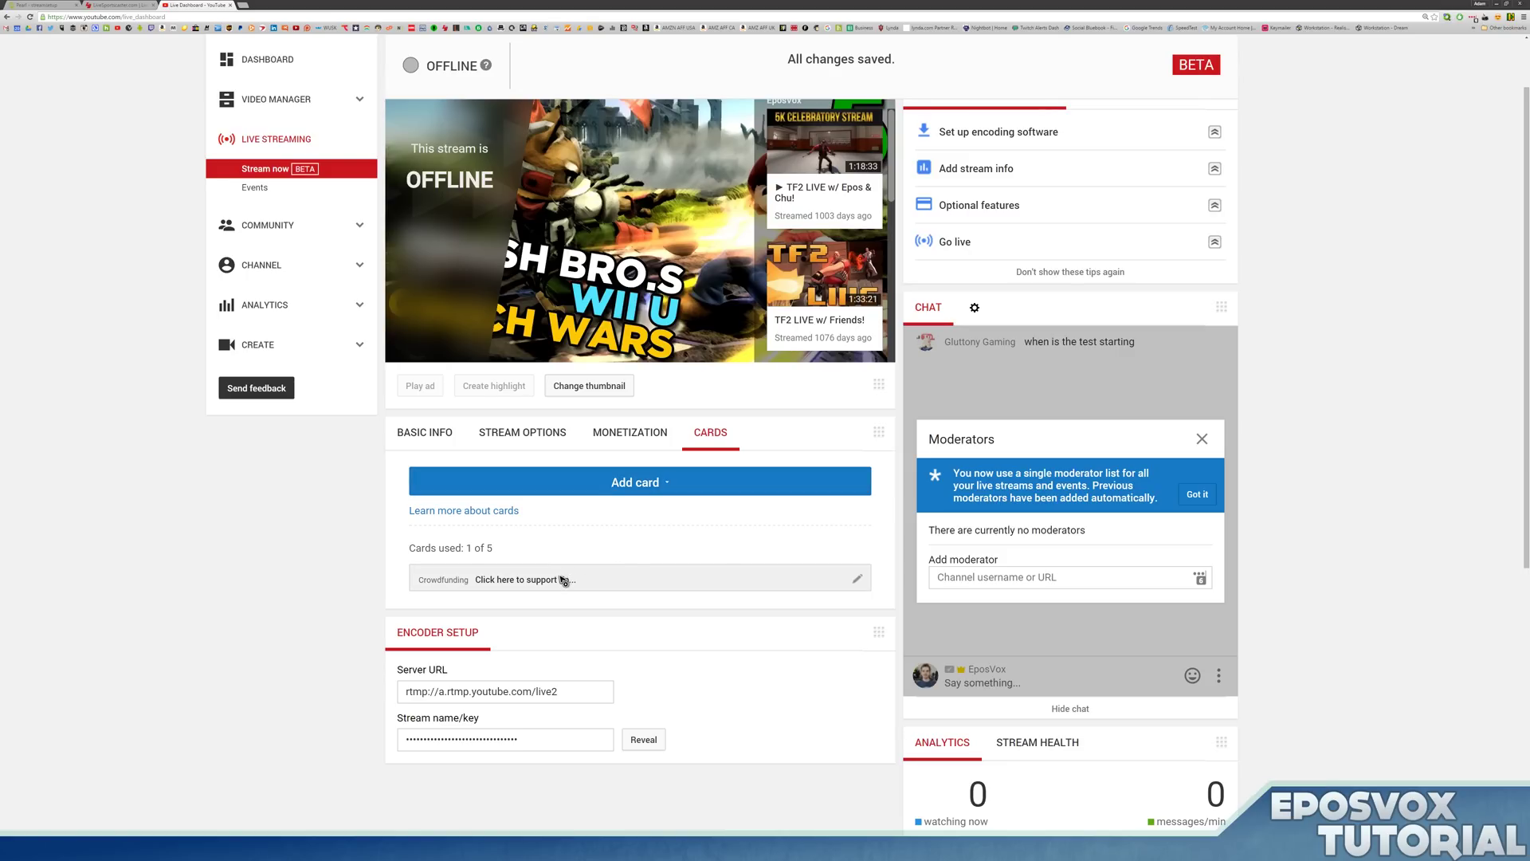
scroll(533, 526, "up", 1)
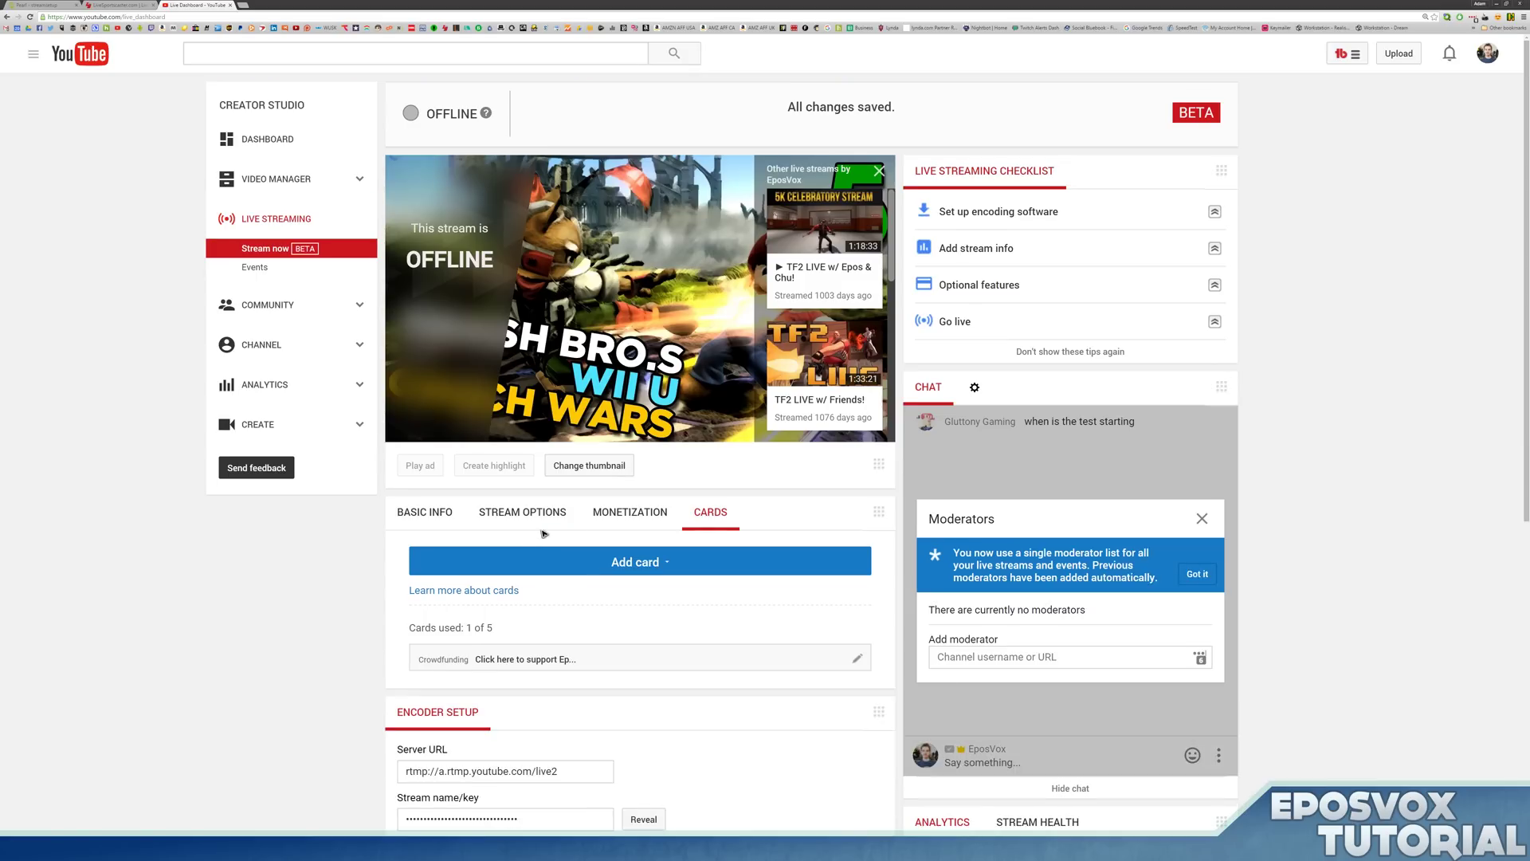
left_click(430, 522)
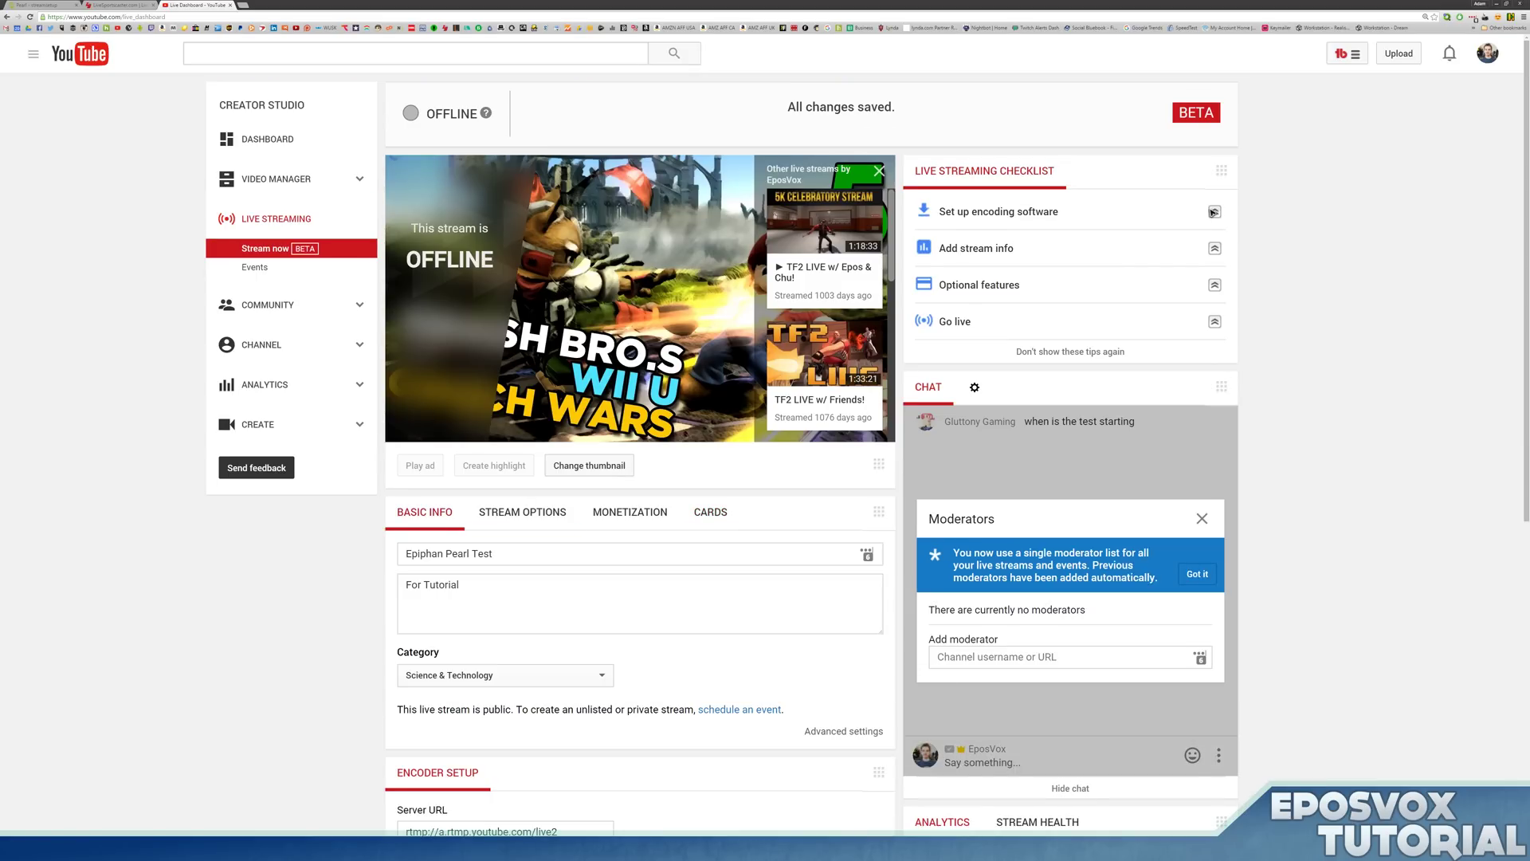
Copy YouTube's server URL rtmp://a.rtmp.youtube.com/live2 into Pearl's RTMP push URL field.
left_click(1214, 212)
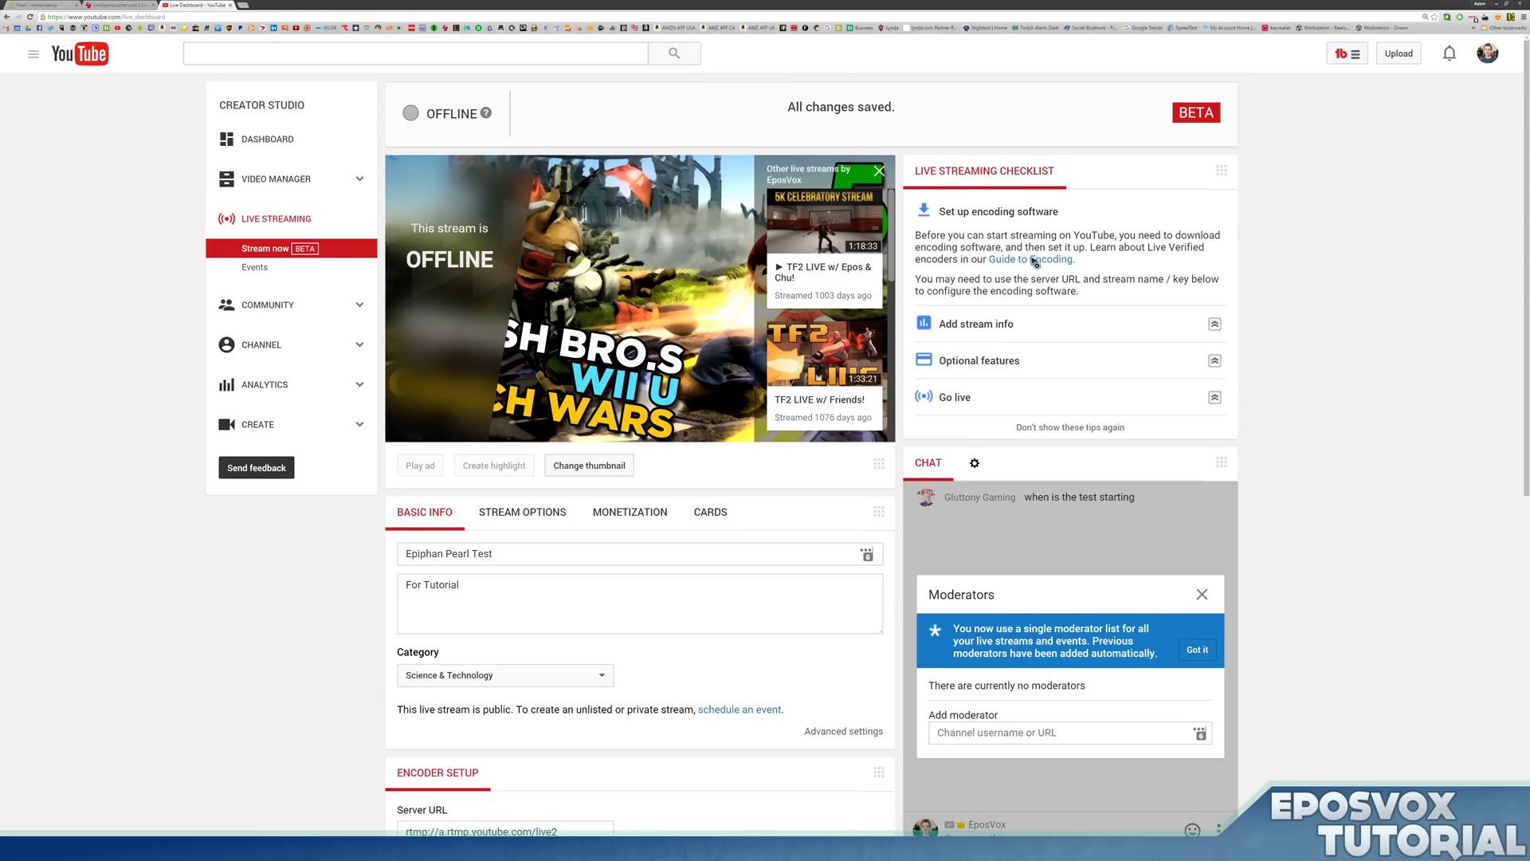
scroll(787, 428, "down", 4)
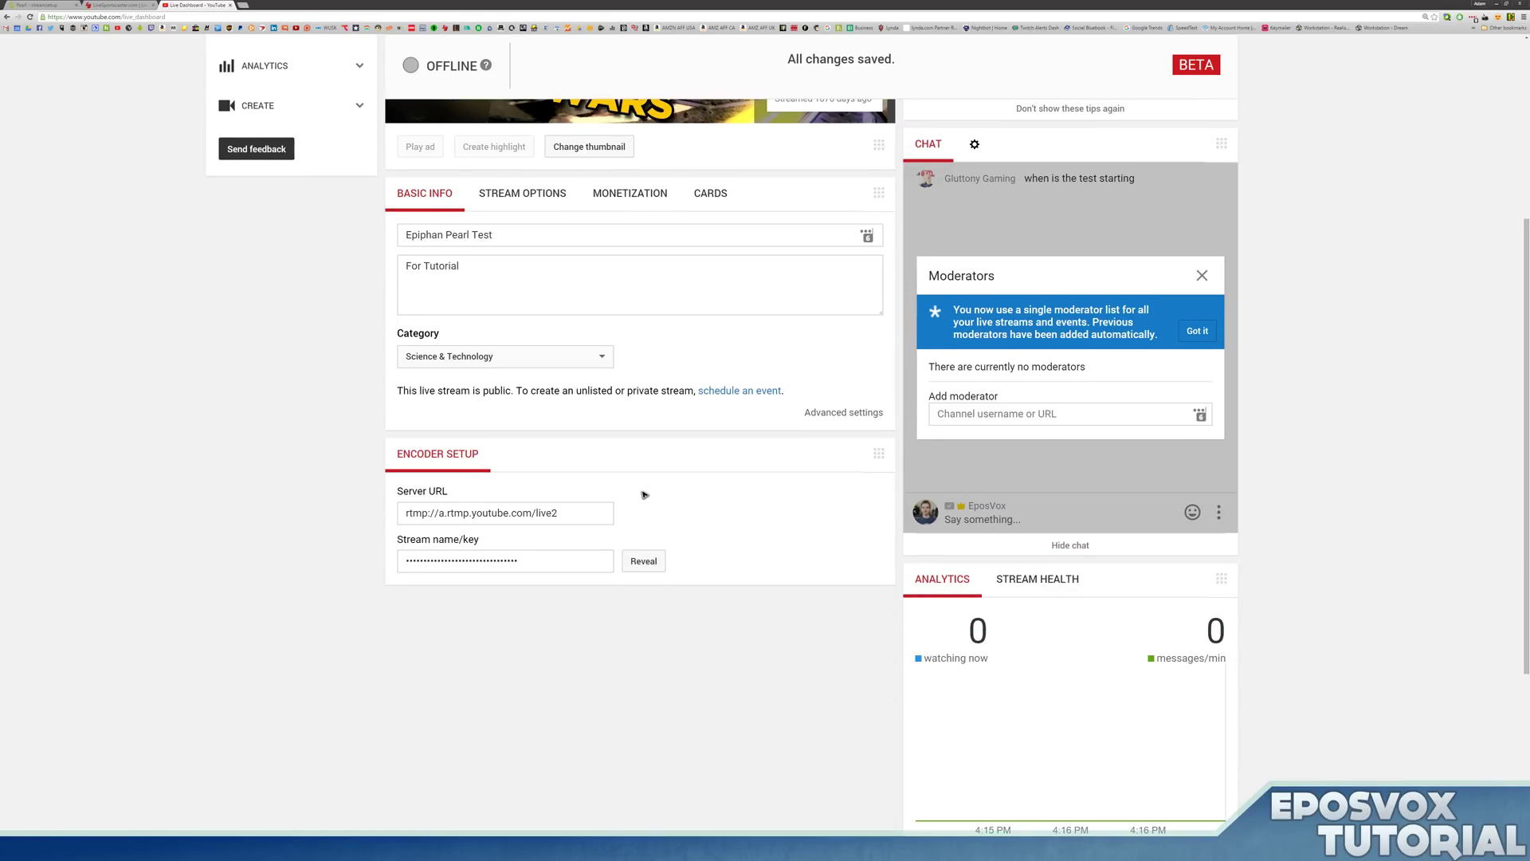
left_click(470, 519)
key("ctrl+c")
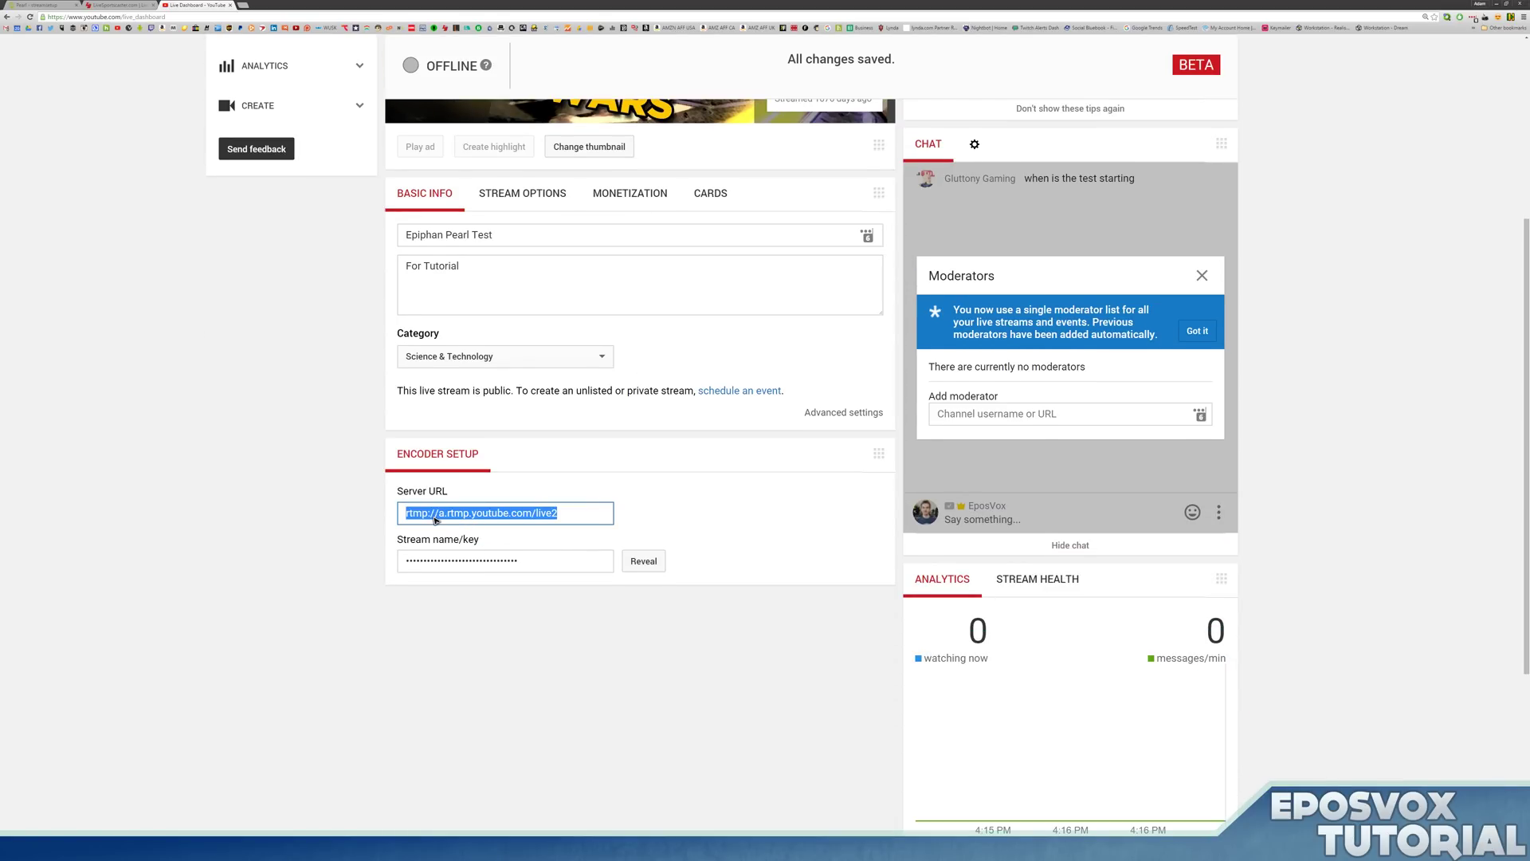
right_click(436, 520)
left_click(475, 526)
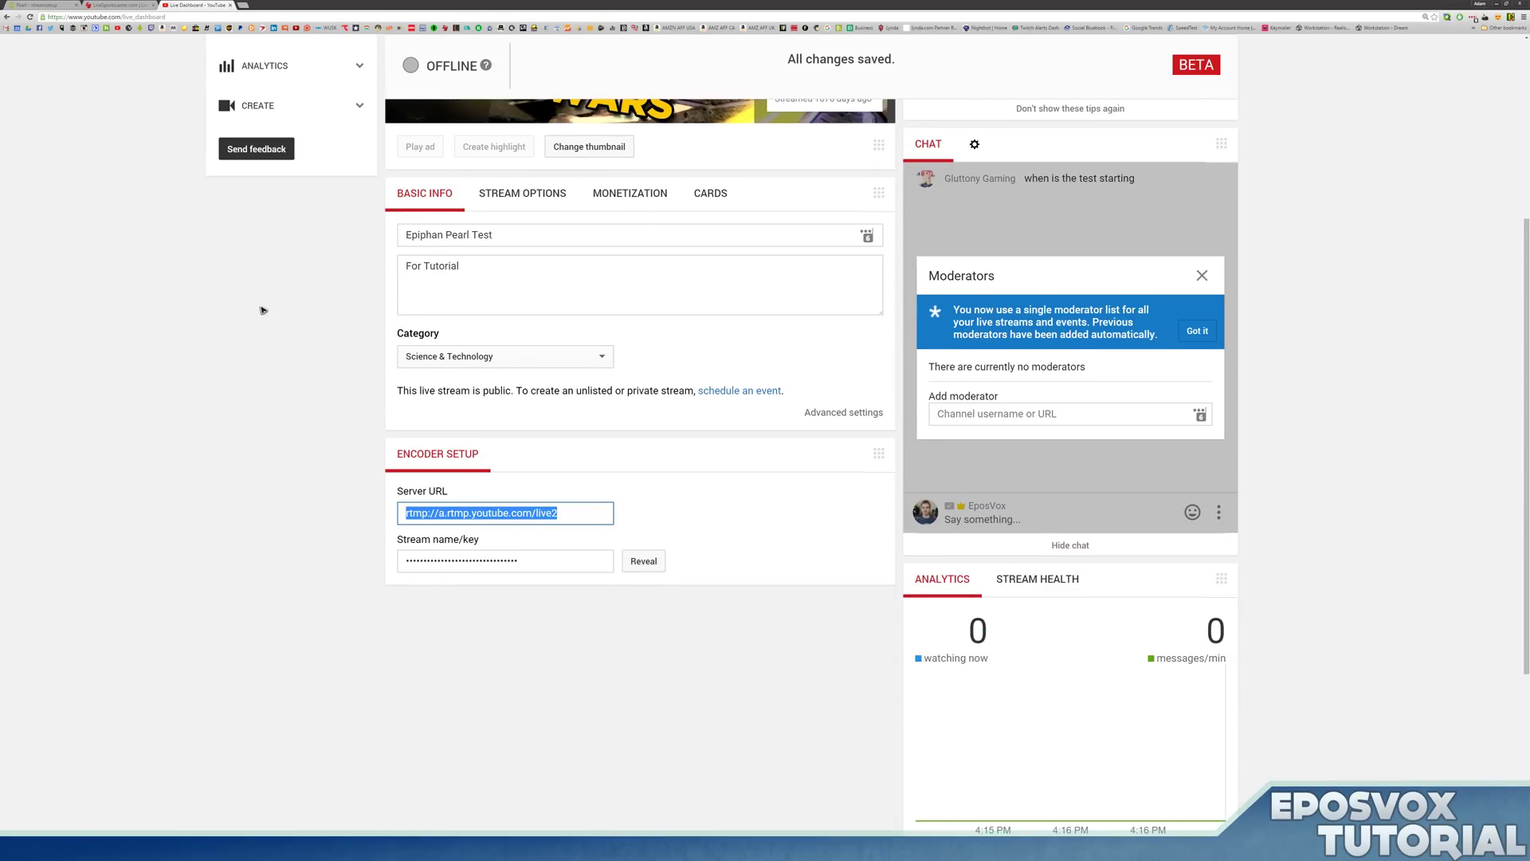
left_click(52, 4)
left_click(309, 572)
key("ctrl+v")
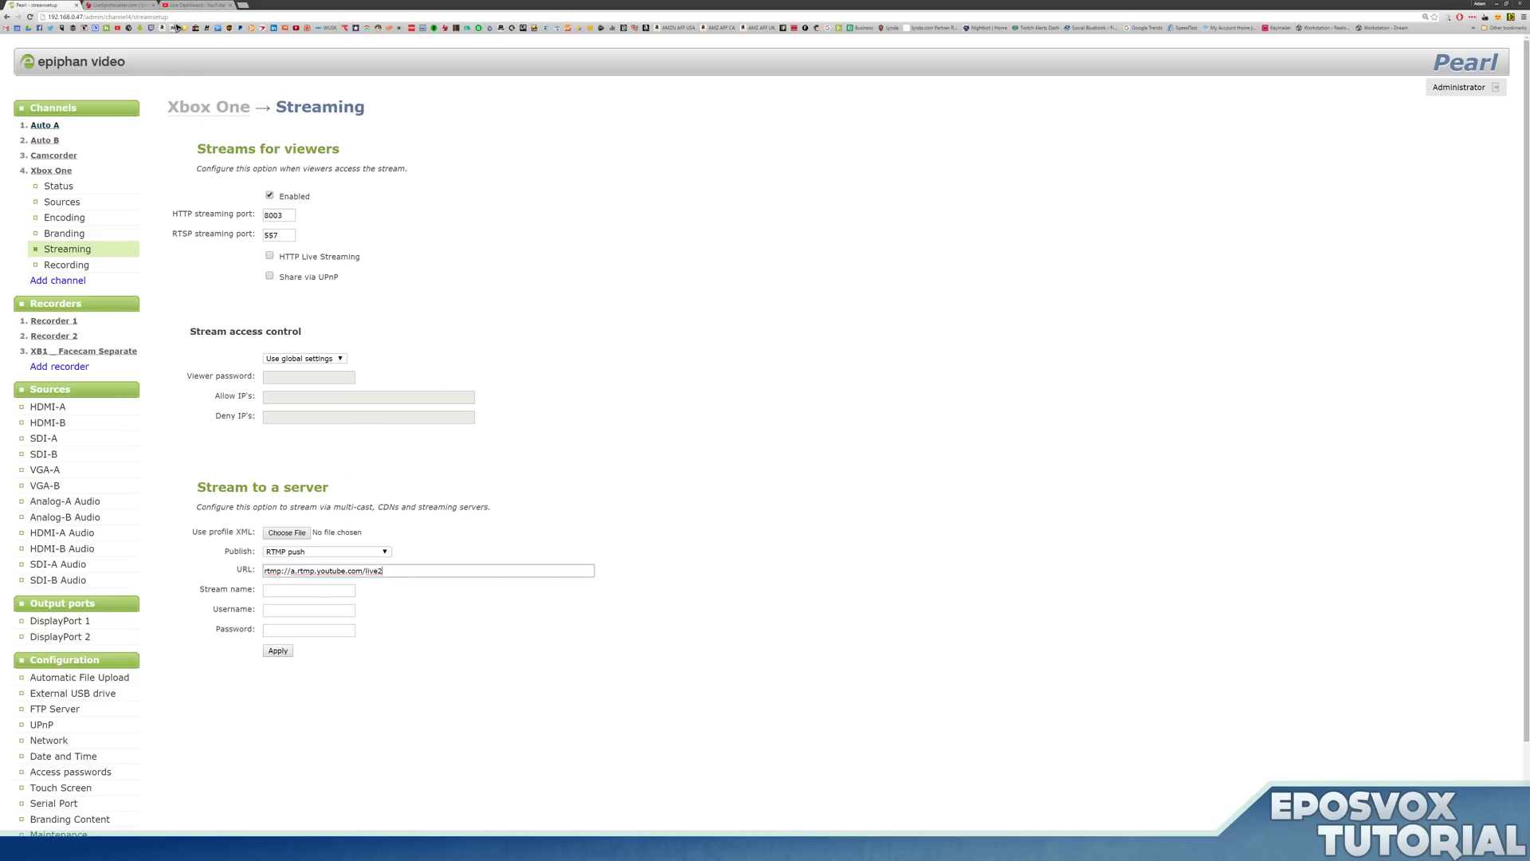
Back in YouTube, select the masked stream key in Encoder Setup.
left_click(196, 5)
left_click(550, 564)
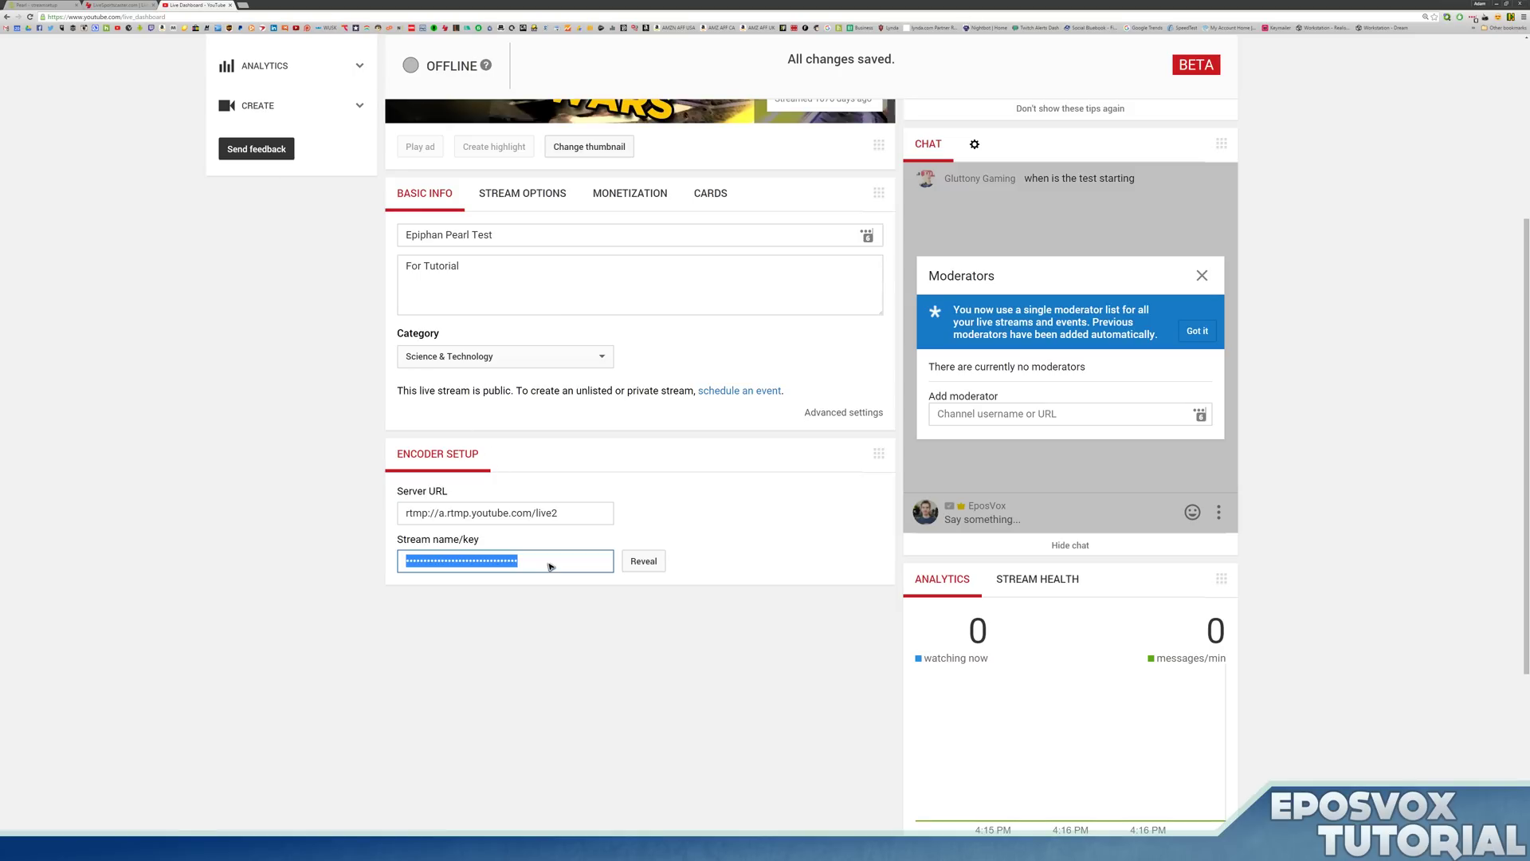
left_click(394, 539)
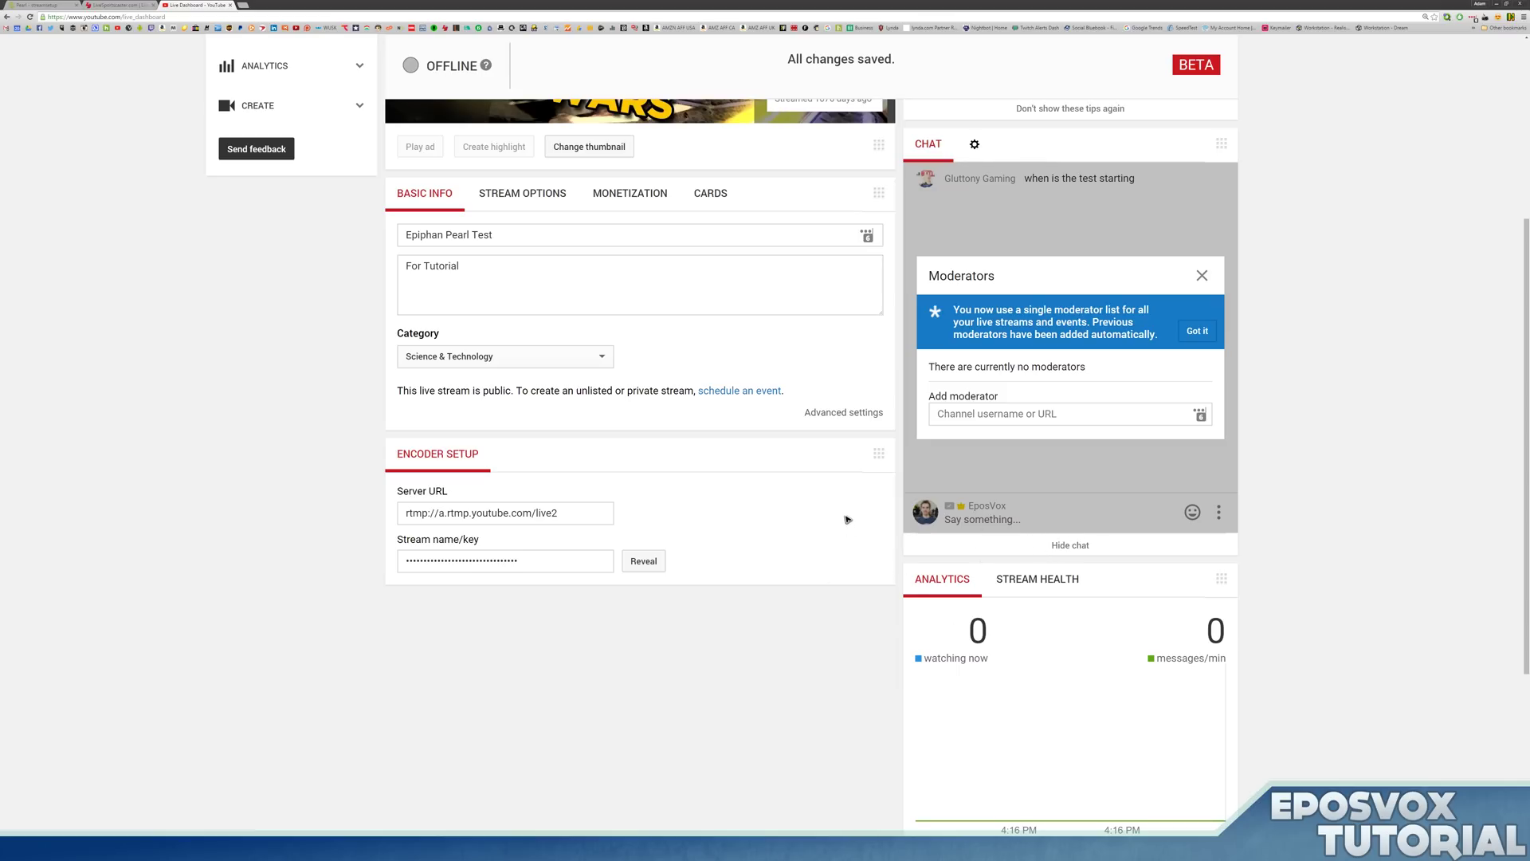
Show the stream info tips, then hide the revealed YouTube stream key again.
scroll(847, 519, "up", 4)
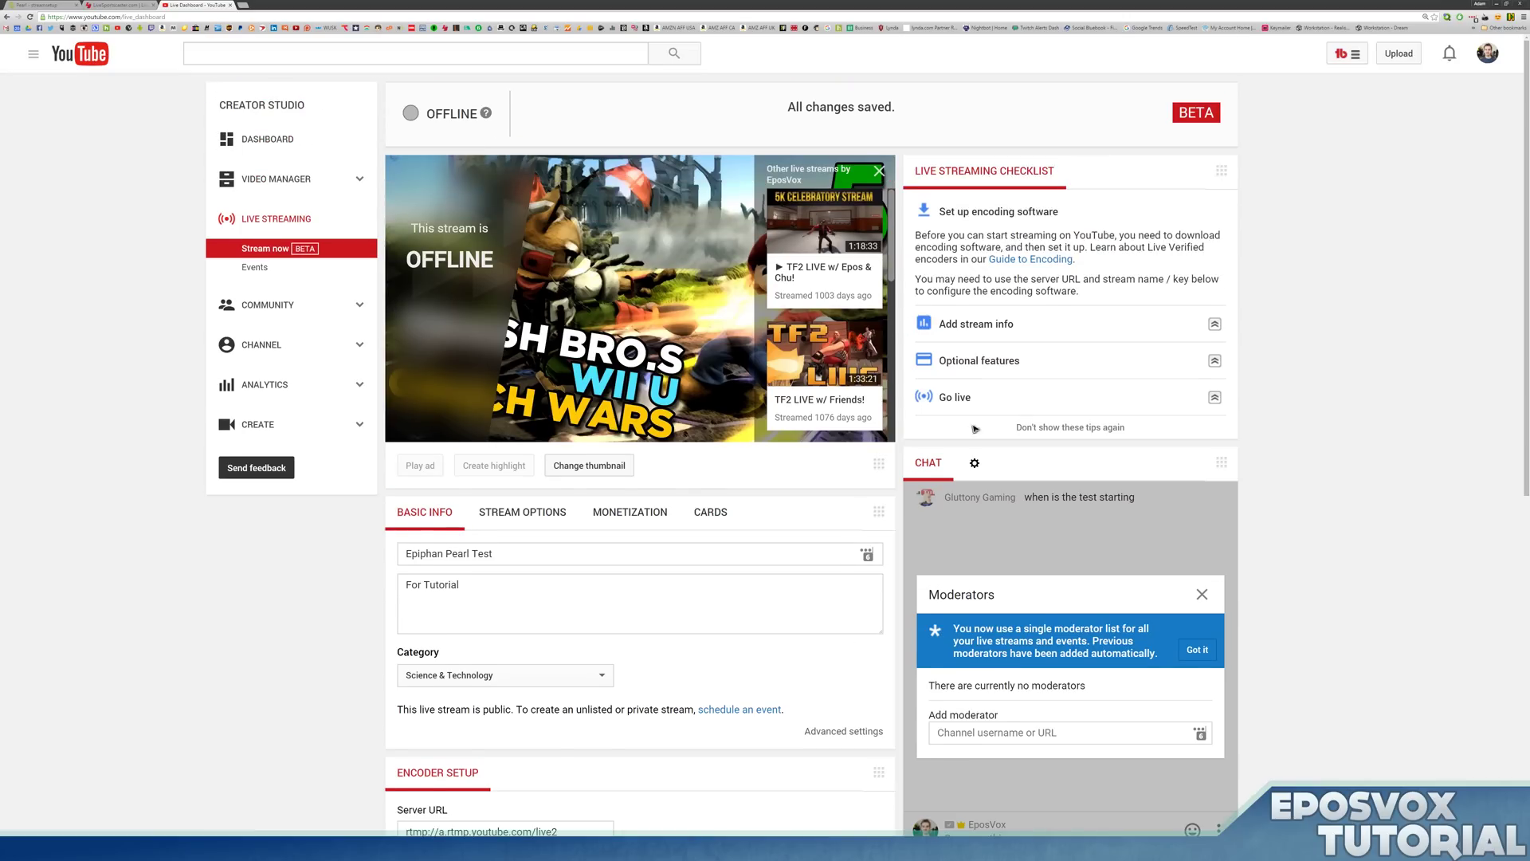
left_click(1210, 326)
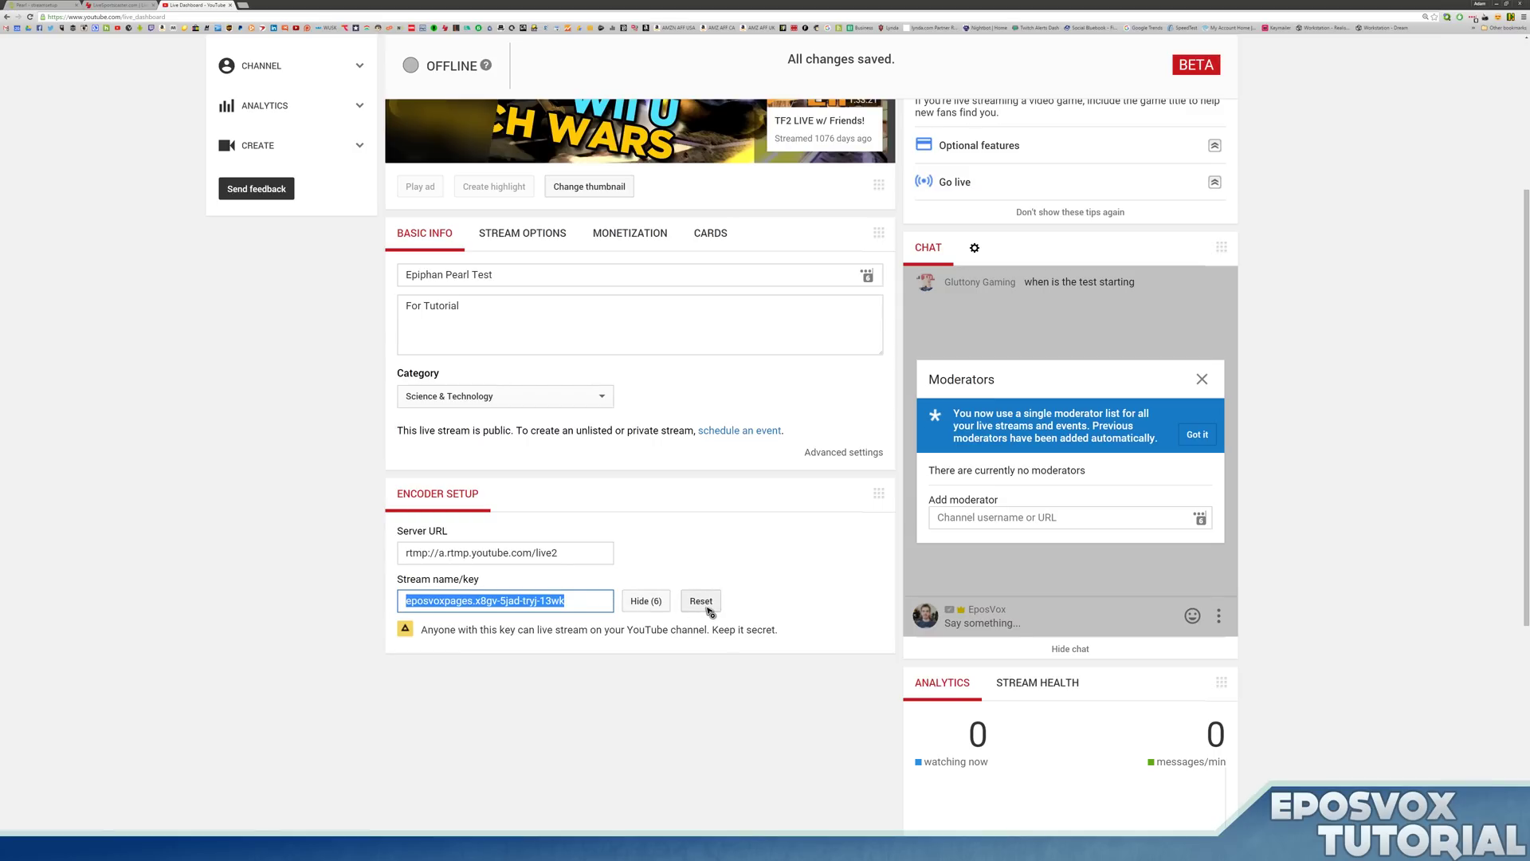
left_click(661, 601)
Paste the YouTube stream key into Pearl's Stream name and apply the RTMP push settings.
key("ctrl+1")
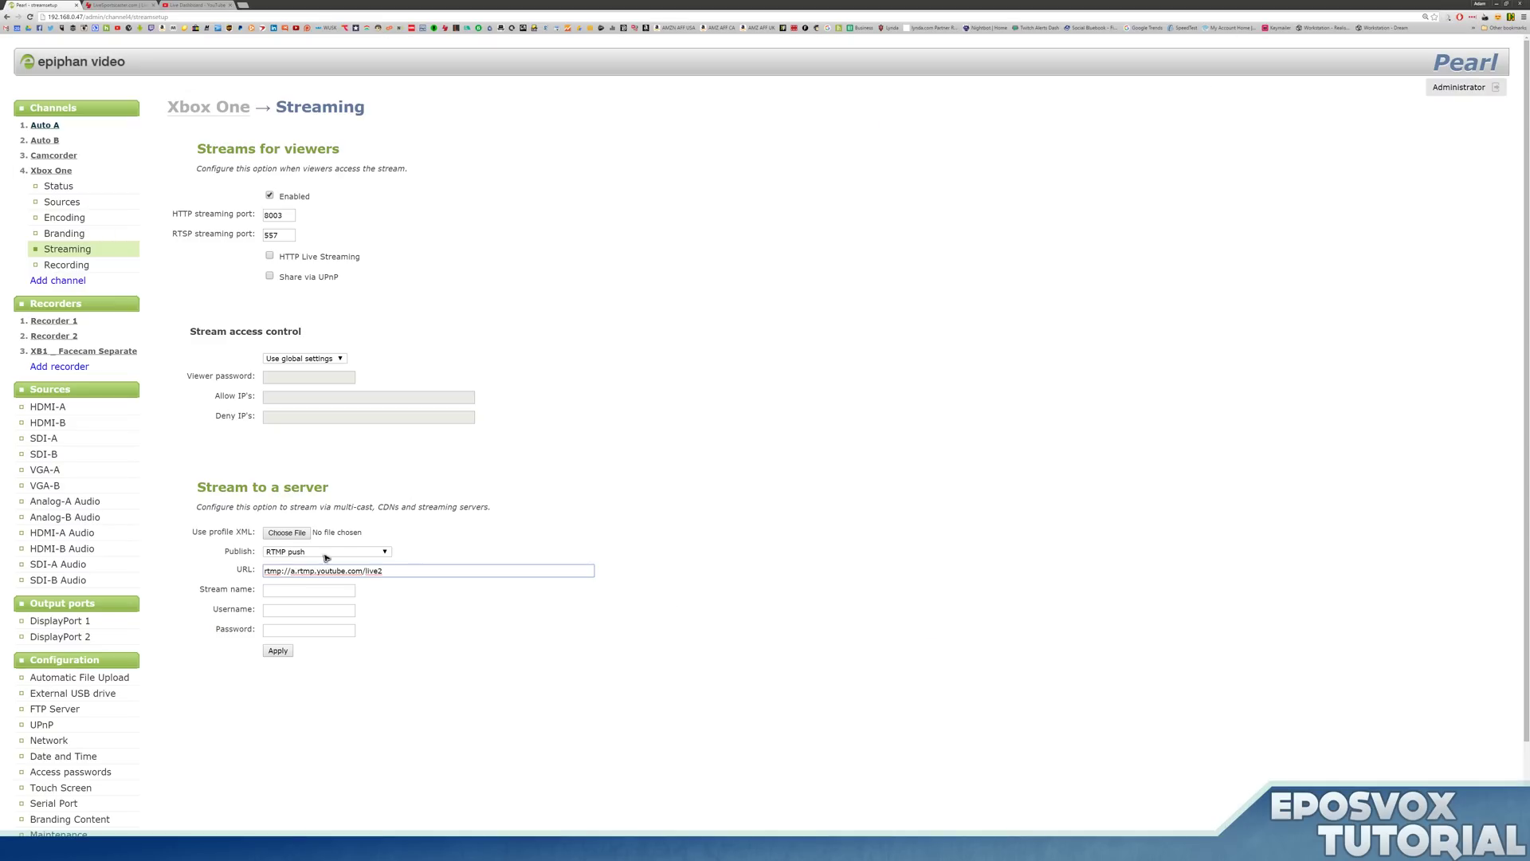
left_click(296, 590)
key("ctrl+v")
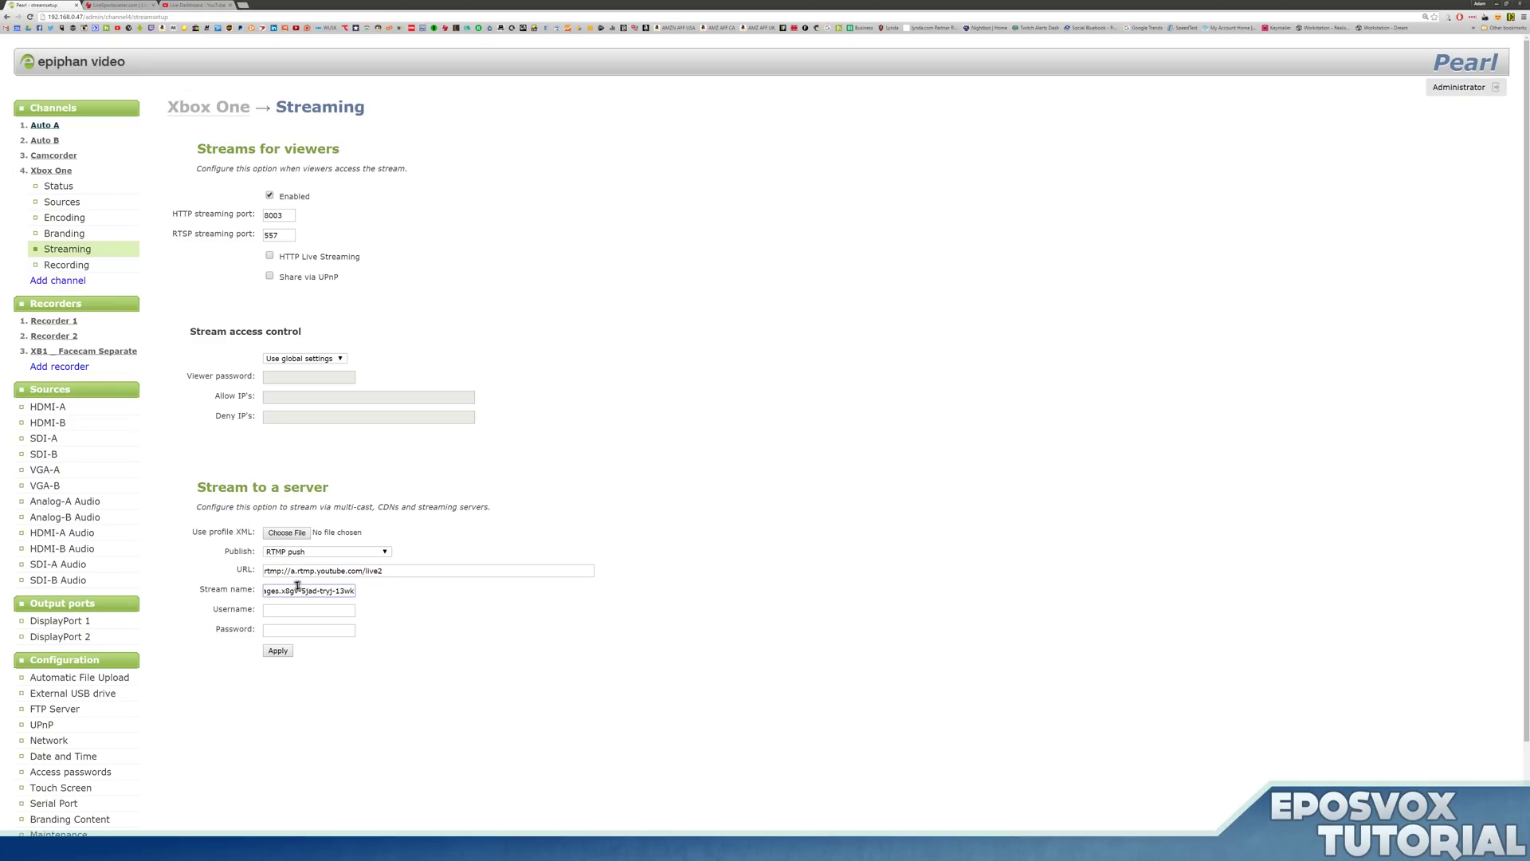
left_click(283, 609)
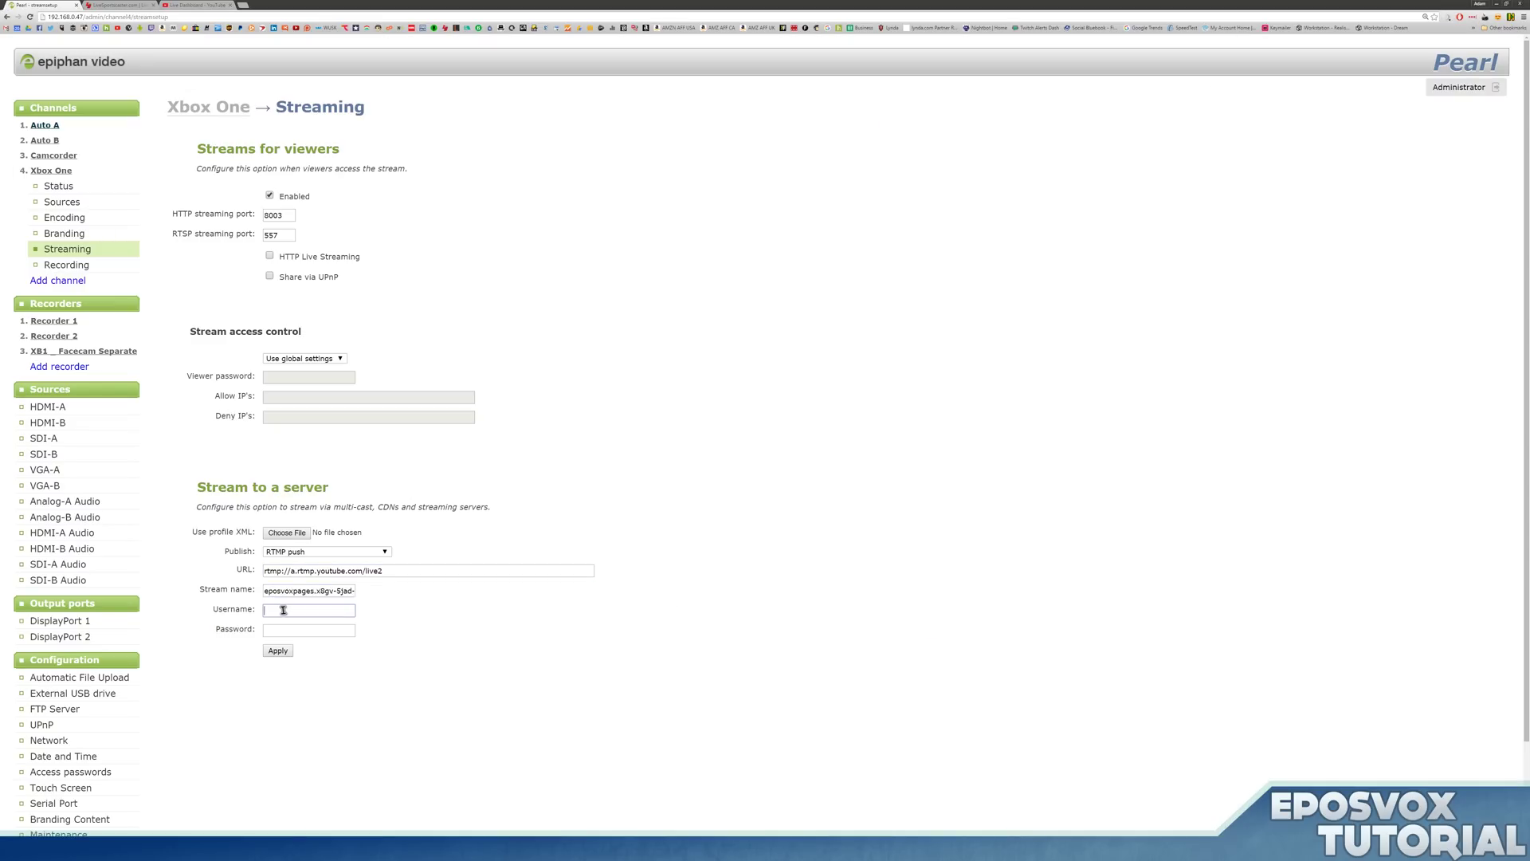
left_click(284, 655)
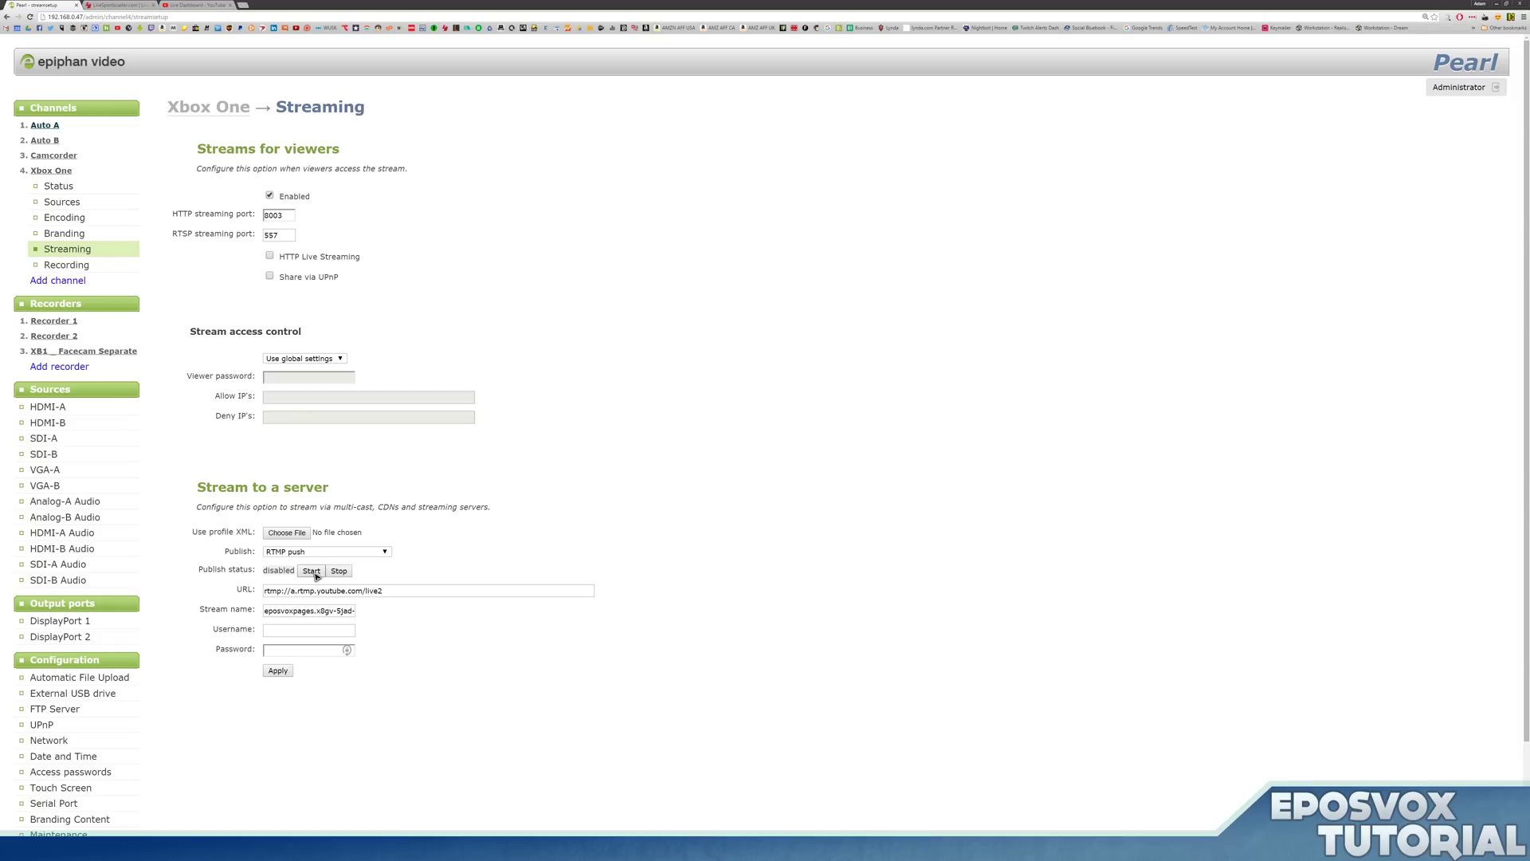
Start publishing the Xbox One channel to YouTube and start a local recording.
left_click(311, 572)
left_click(85, 263)
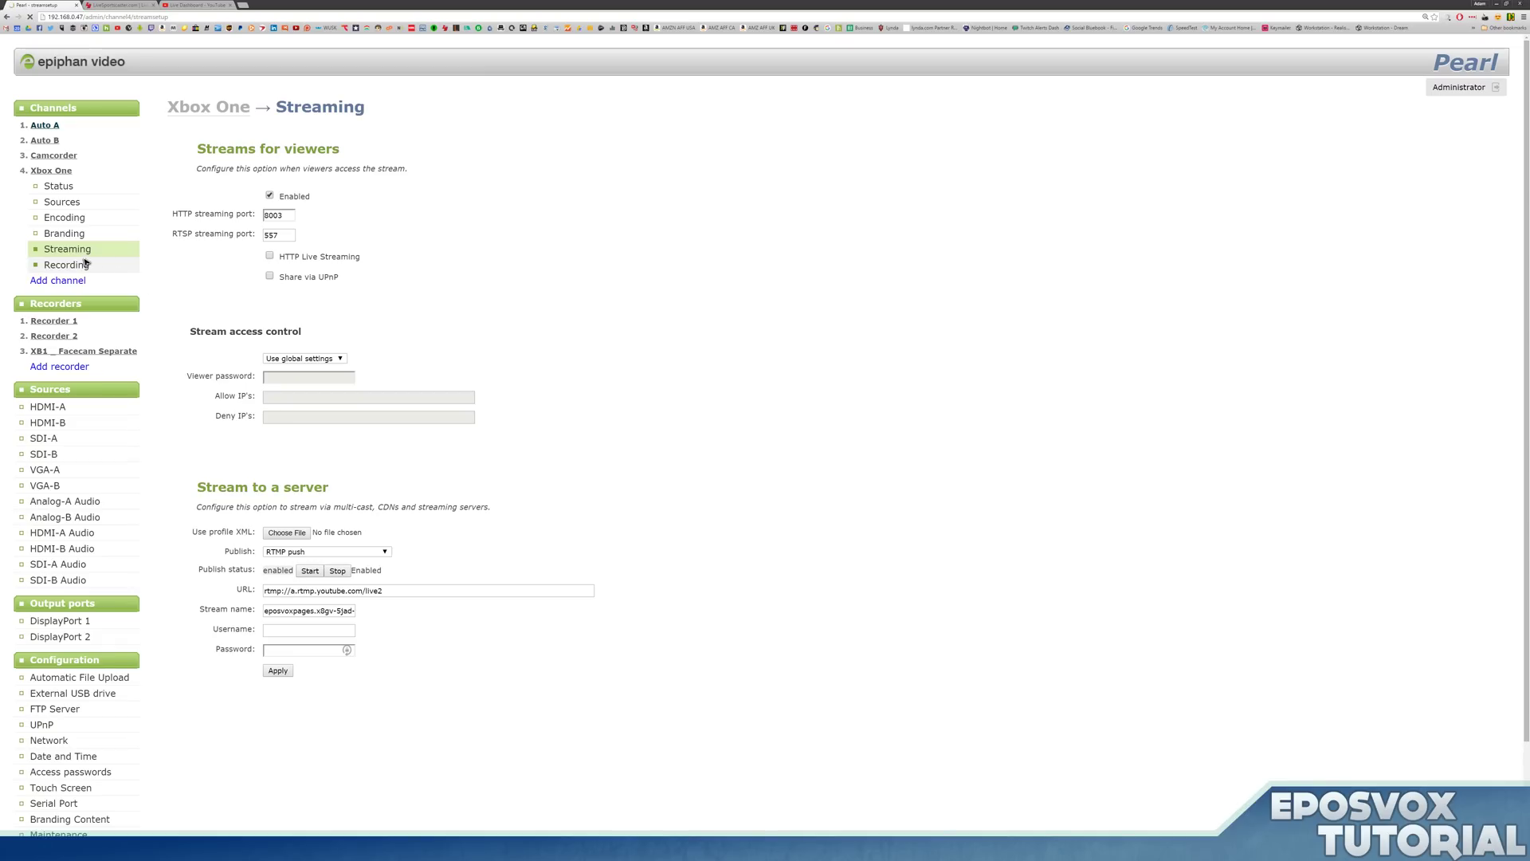
left_click(198, 165)
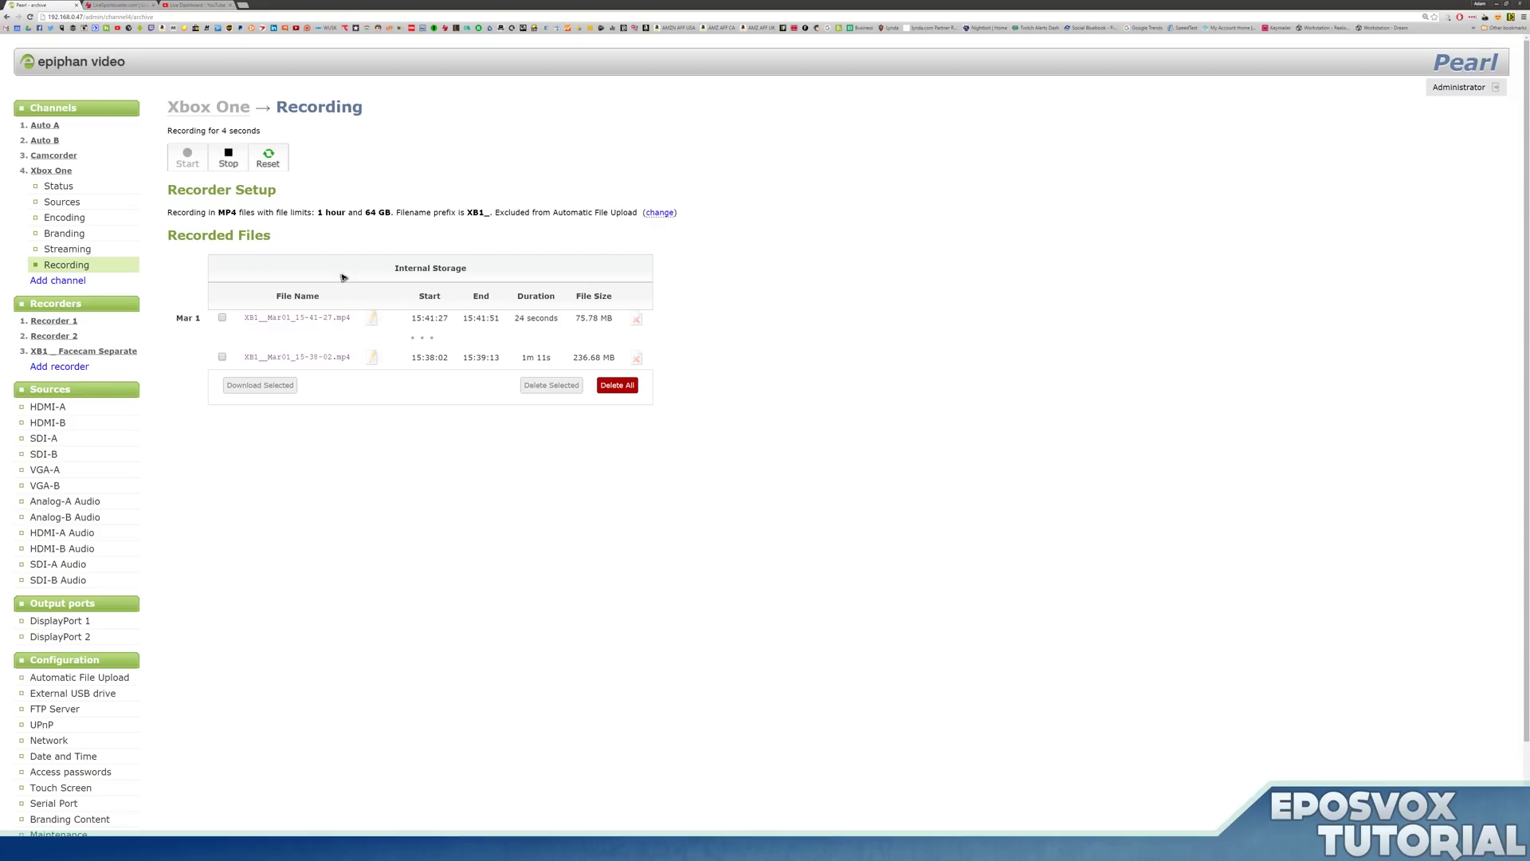
left_click(193, 5)
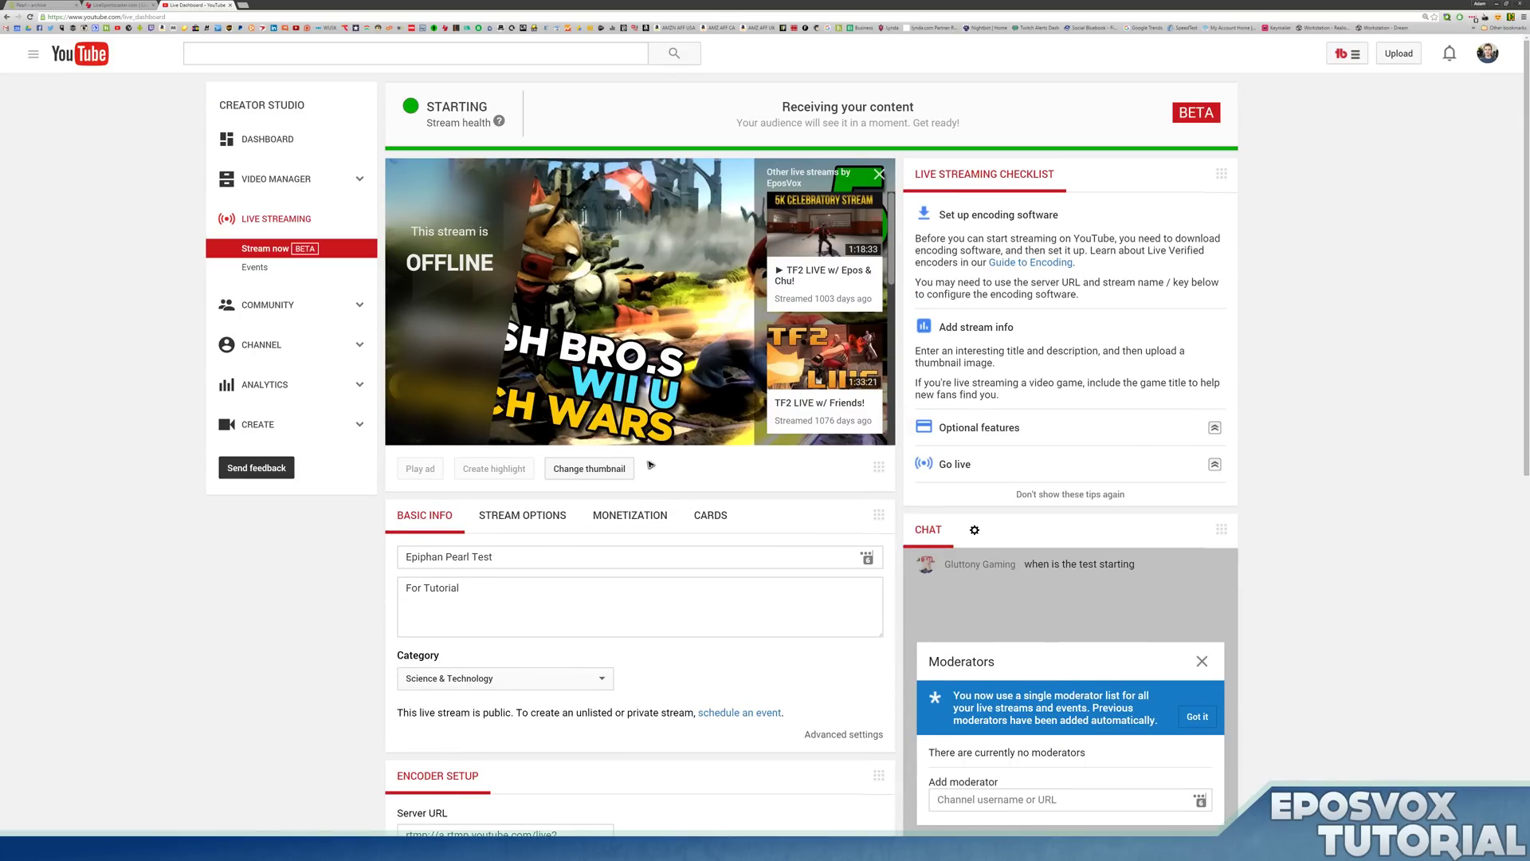
Review the Stream Options and Basic Info tabs on the live dashboard.
scroll(706, 484, "down", 1)
left_click(549, 452)
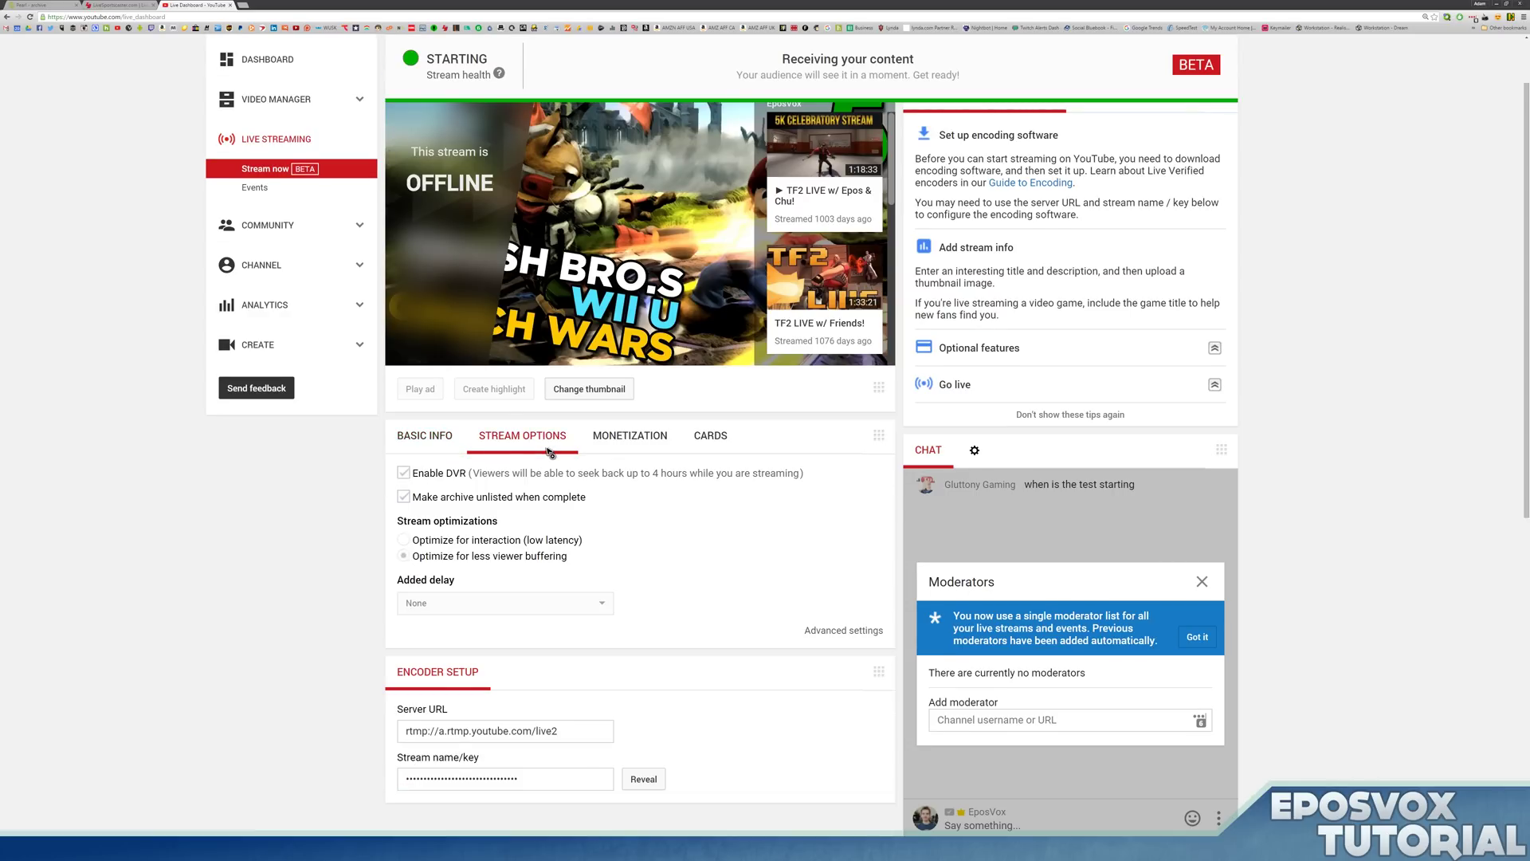
left_click(425, 436)
left_click(522, 436)
left_click(425, 436)
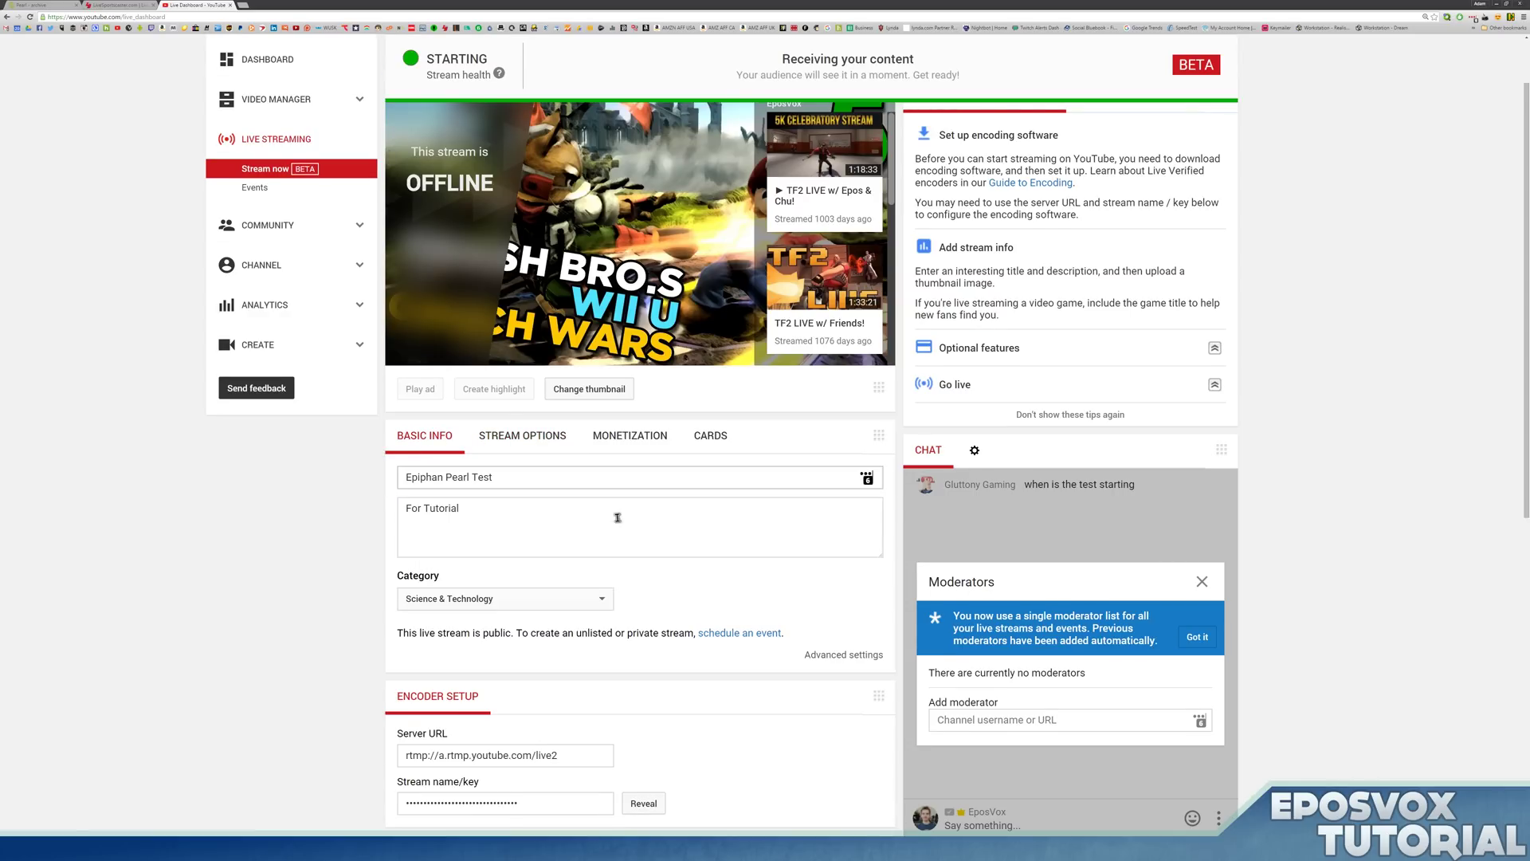
scroll(618, 517, "down", 4)
scroll(668, 552, "up", 2)
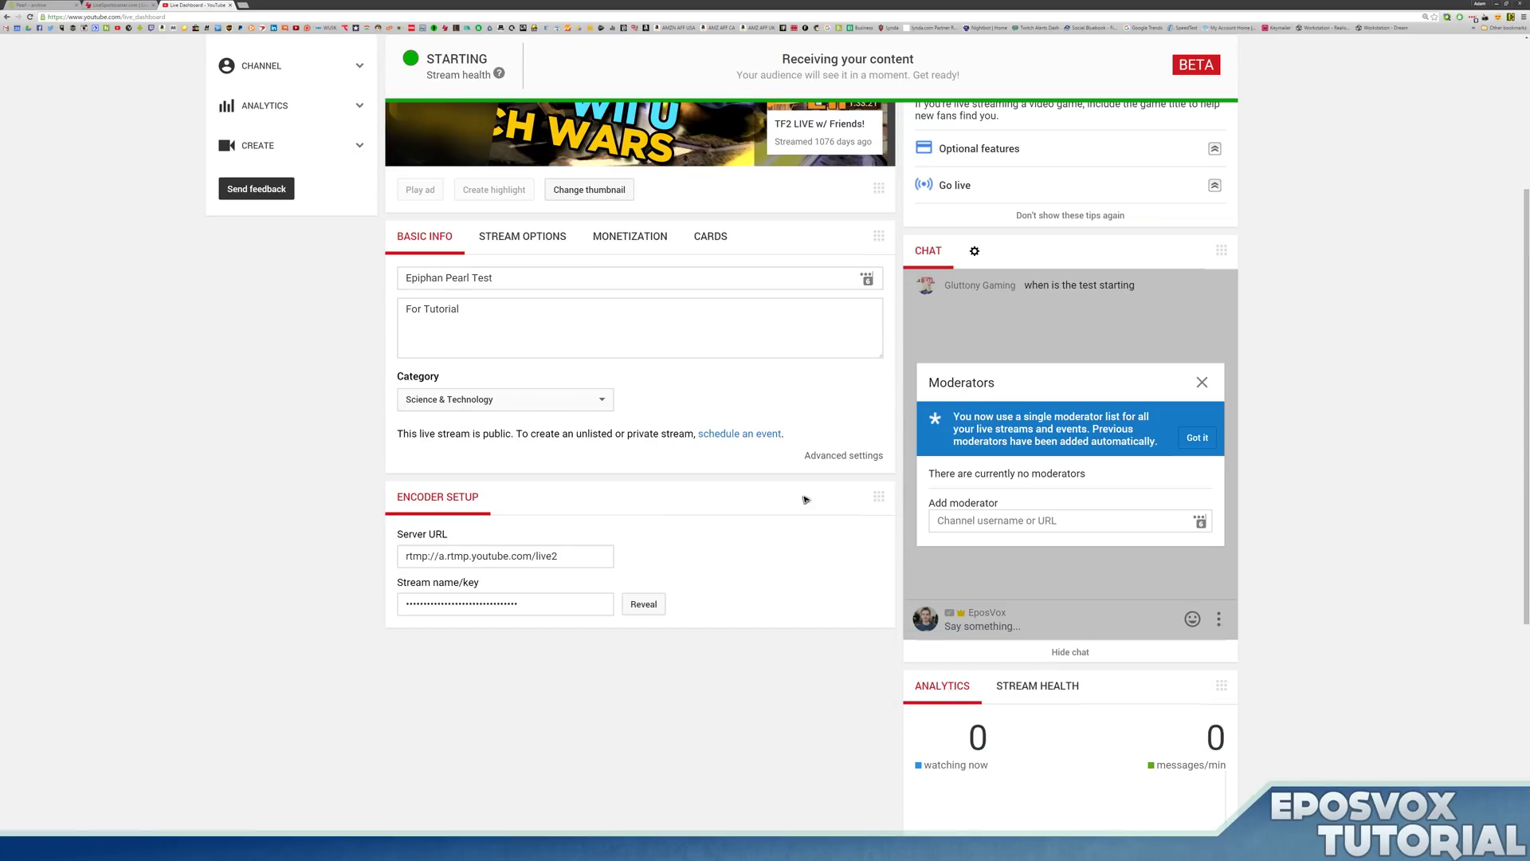
Check the event's advanced settings, confirm the content is being received, and dismiss the other-streams overlay.
left_click(824, 456)
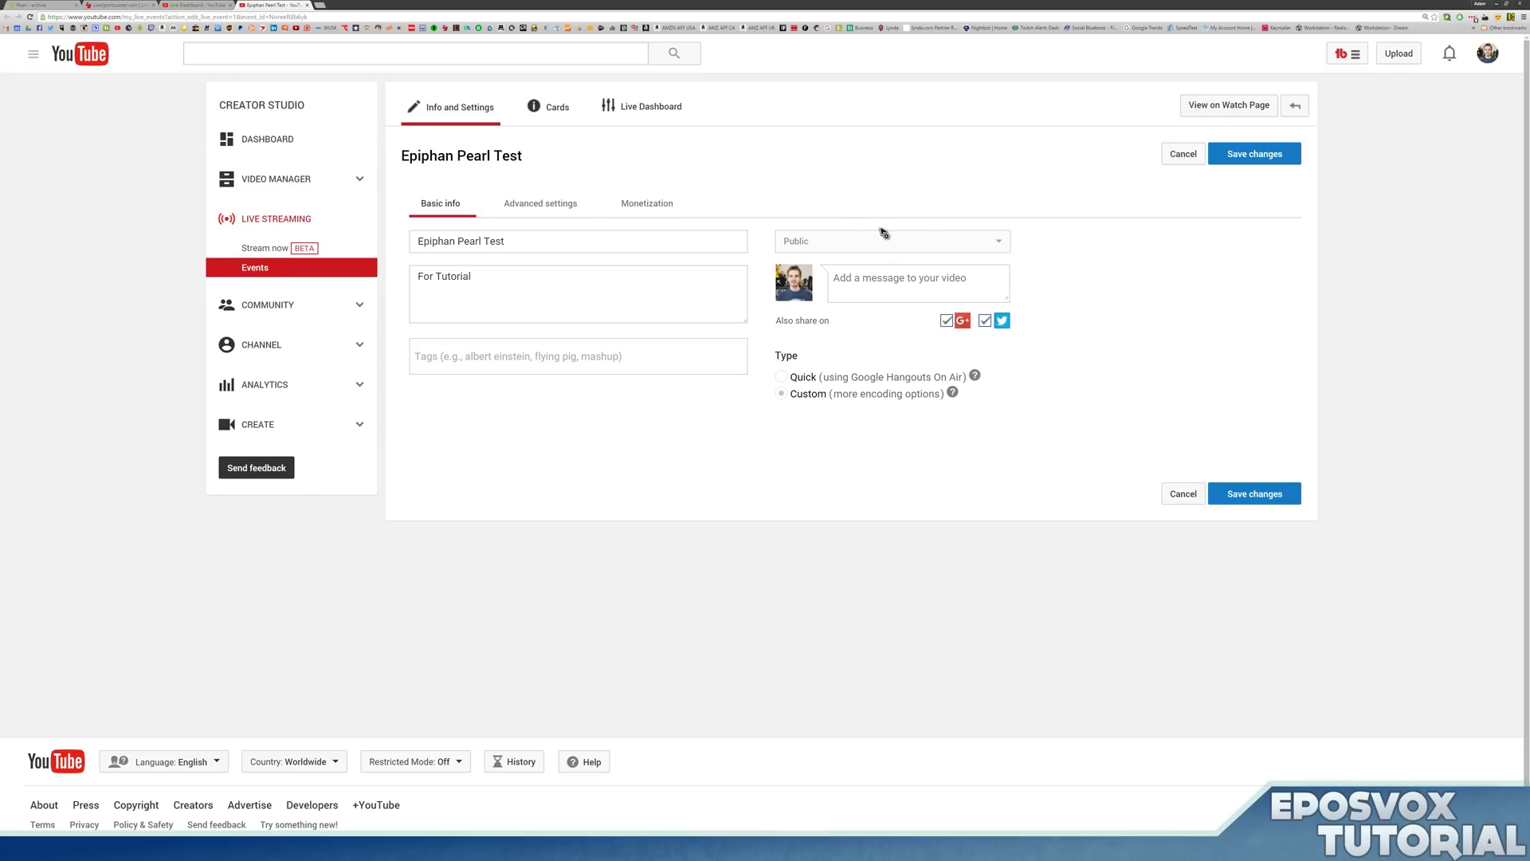
key("ctrl+w")
scroll(379, 154, "up", 4)
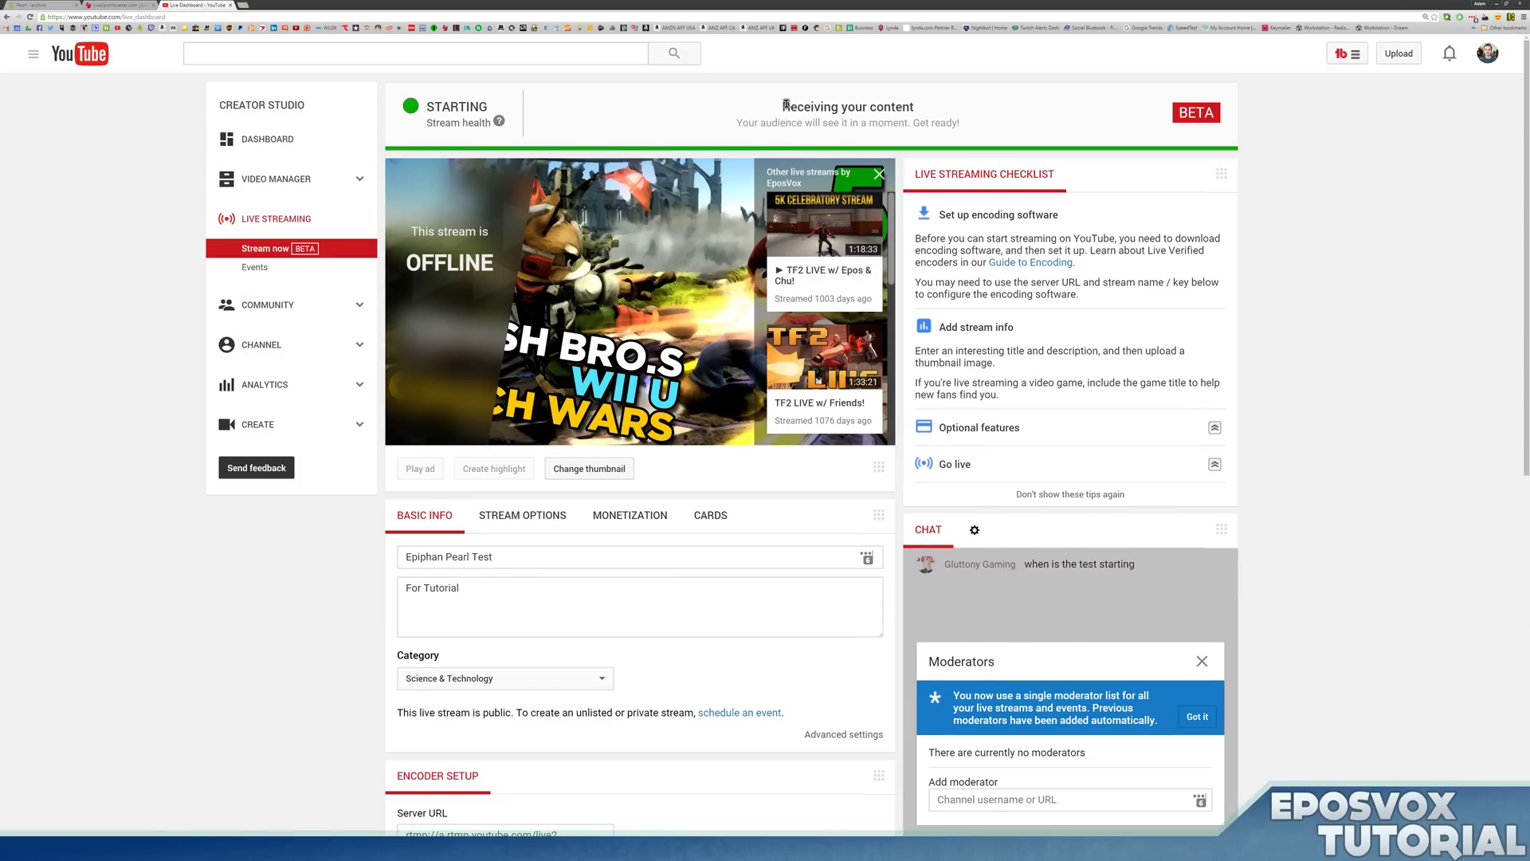
mouse_move(787, 99)
left_mouse_down()
mouse_move(931, 97)
mouse_move(979, 121)
mouse_move(813, 108)
left_mouse_up()
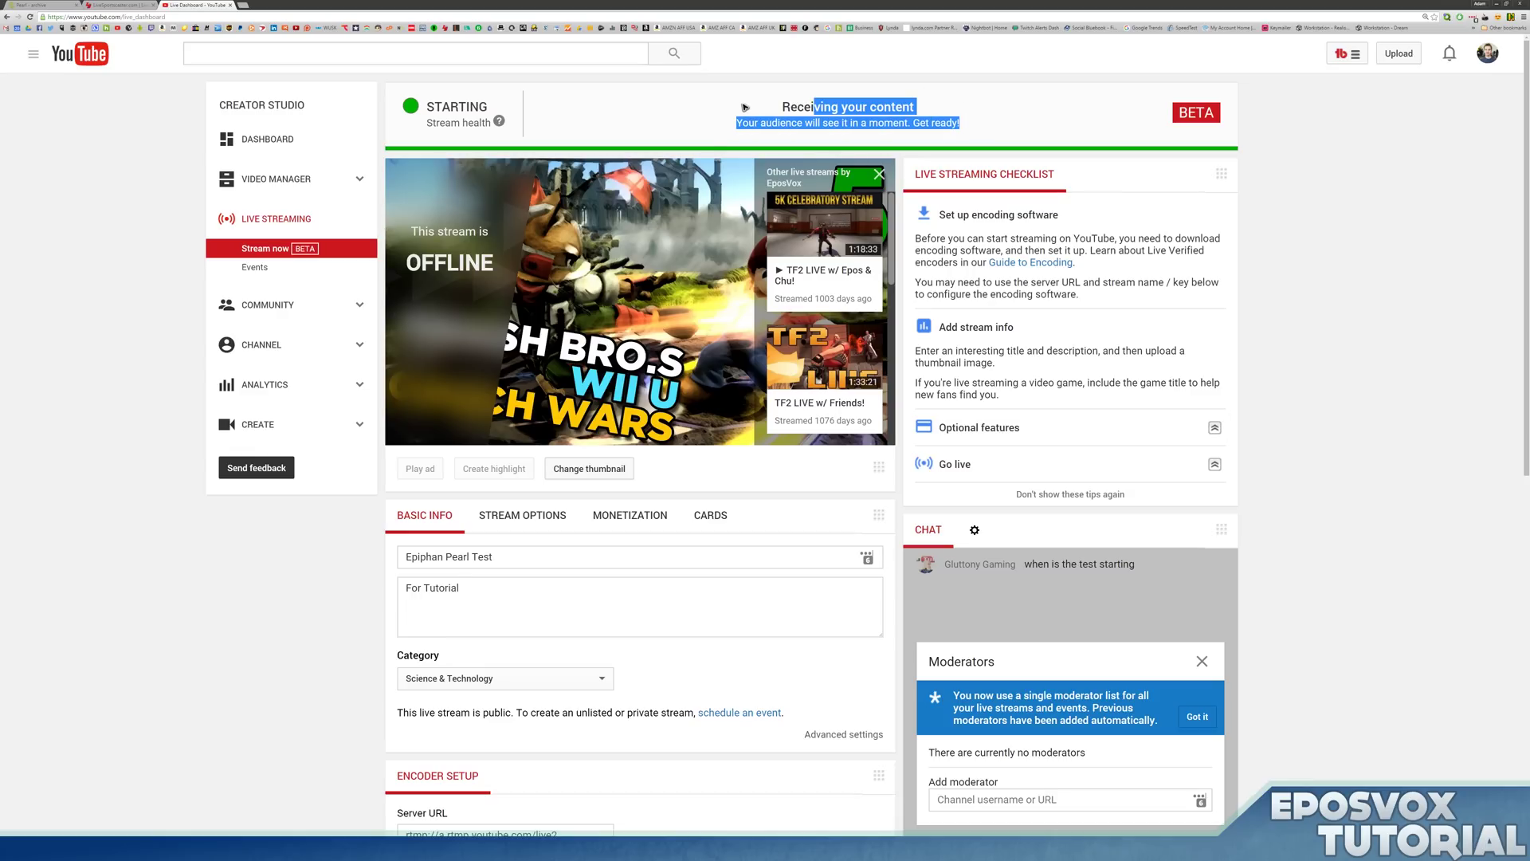
left_click(878, 173)
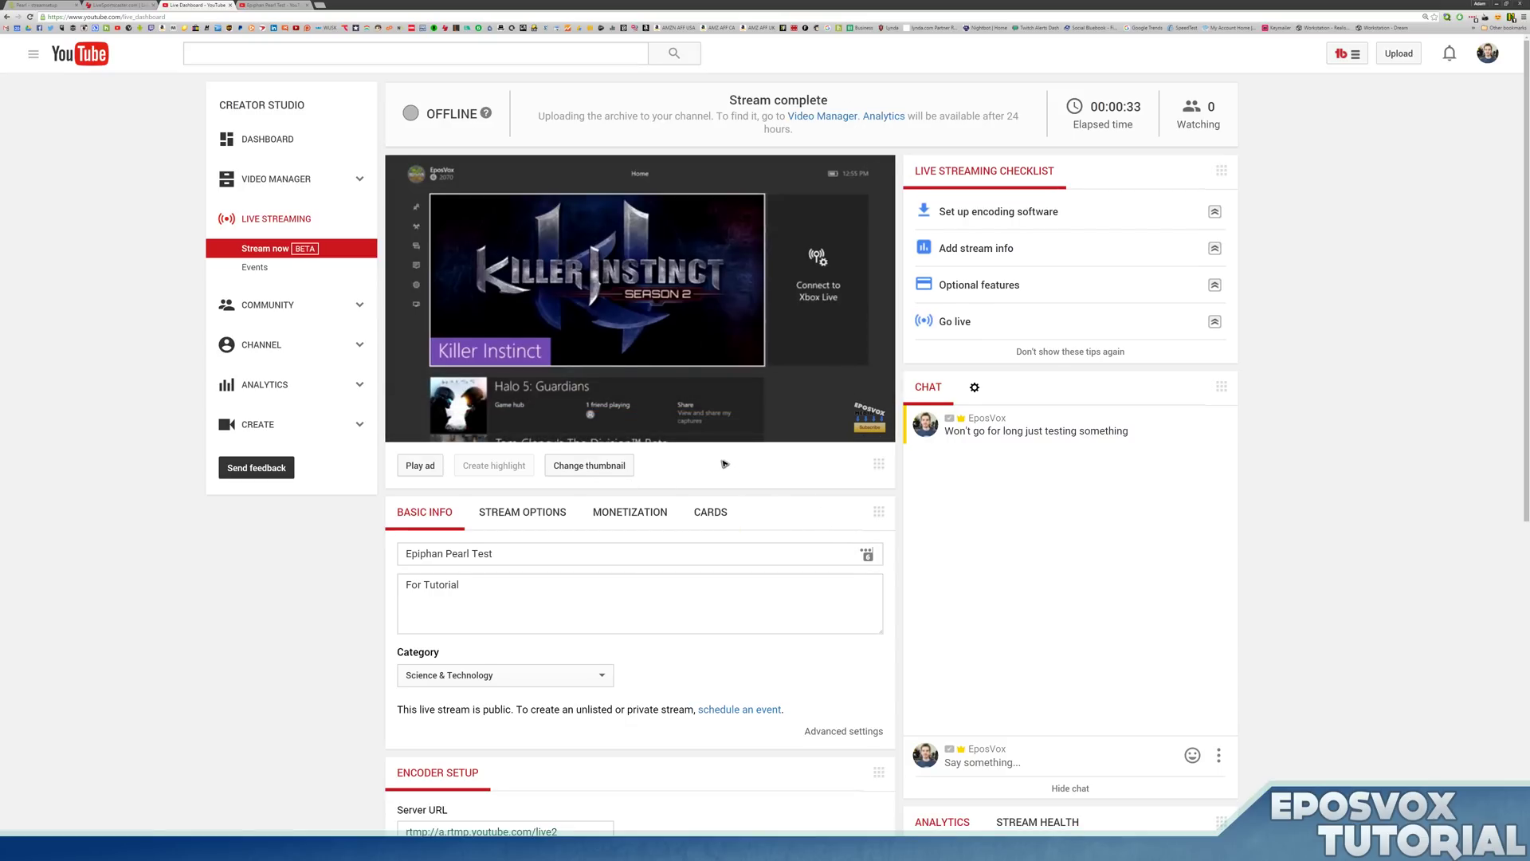
Stop publishing the Pearl stream to YouTube.
scroll(716, 459, "down", 2)
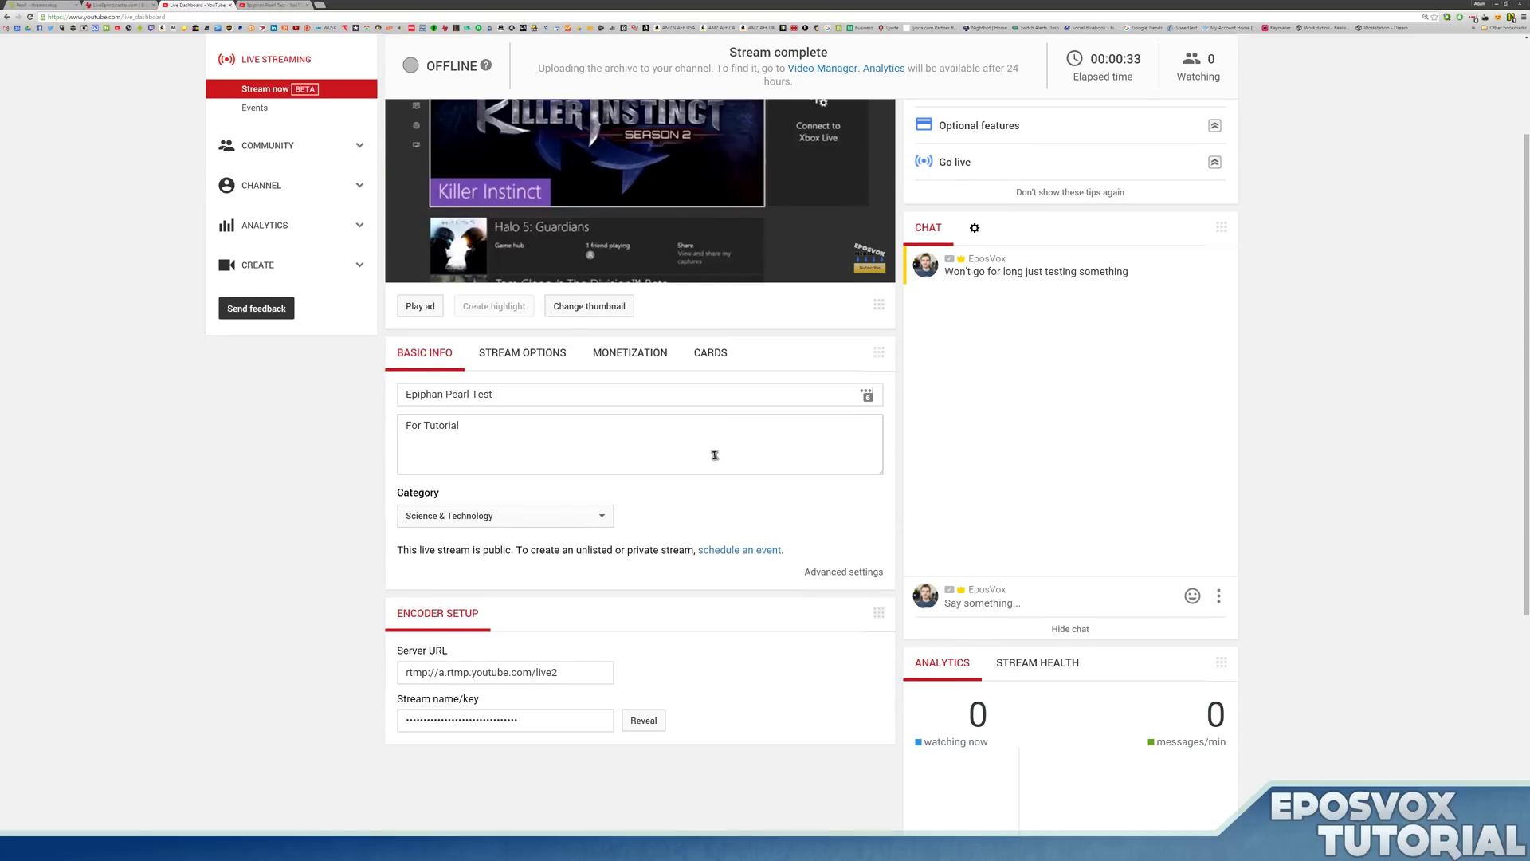
scroll(715, 455, "up", 2)
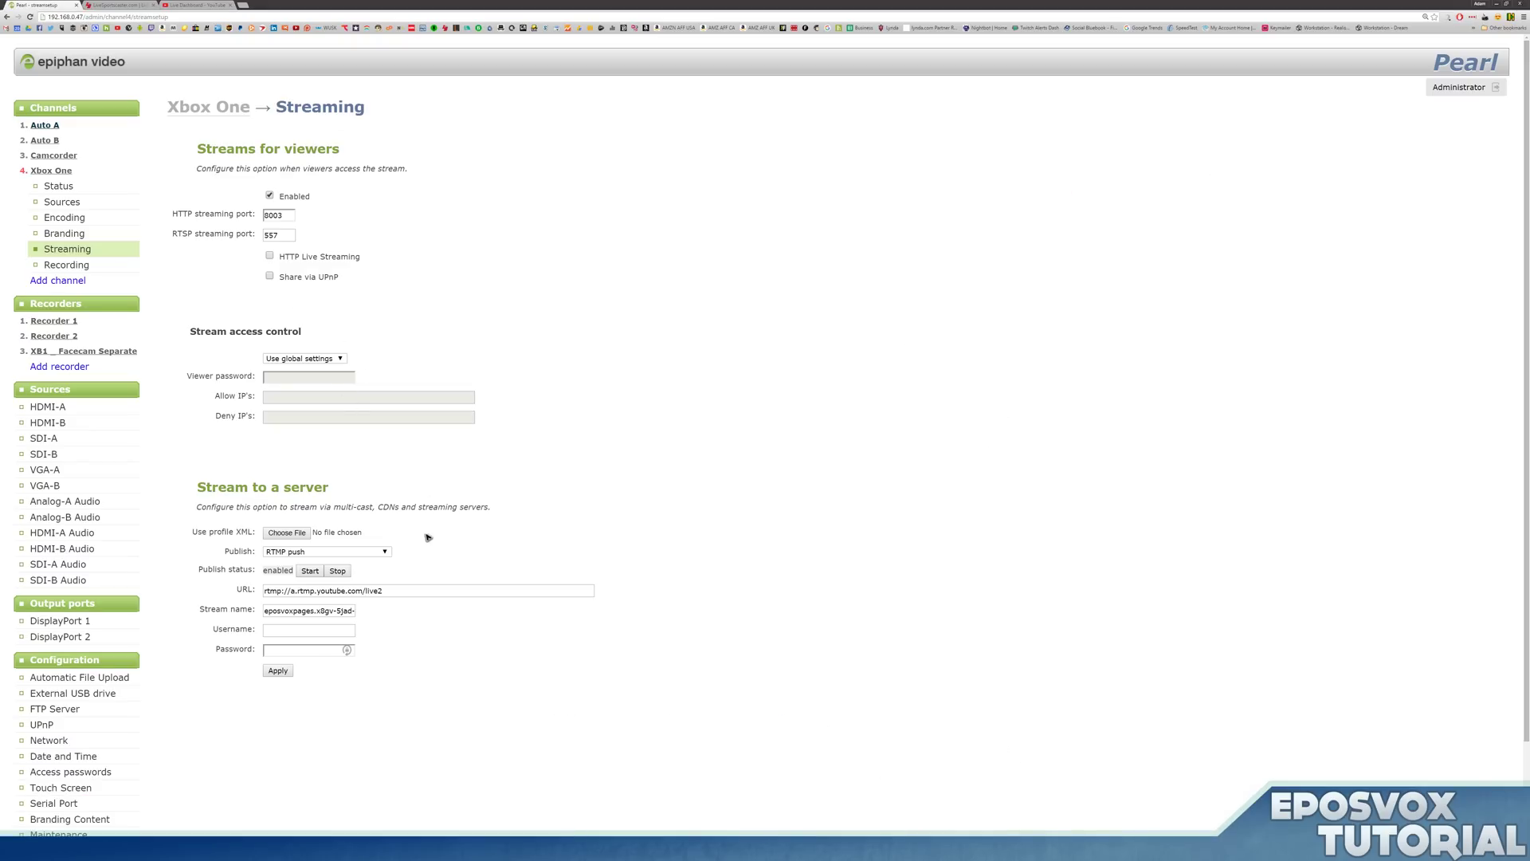
left_click(339, 570)
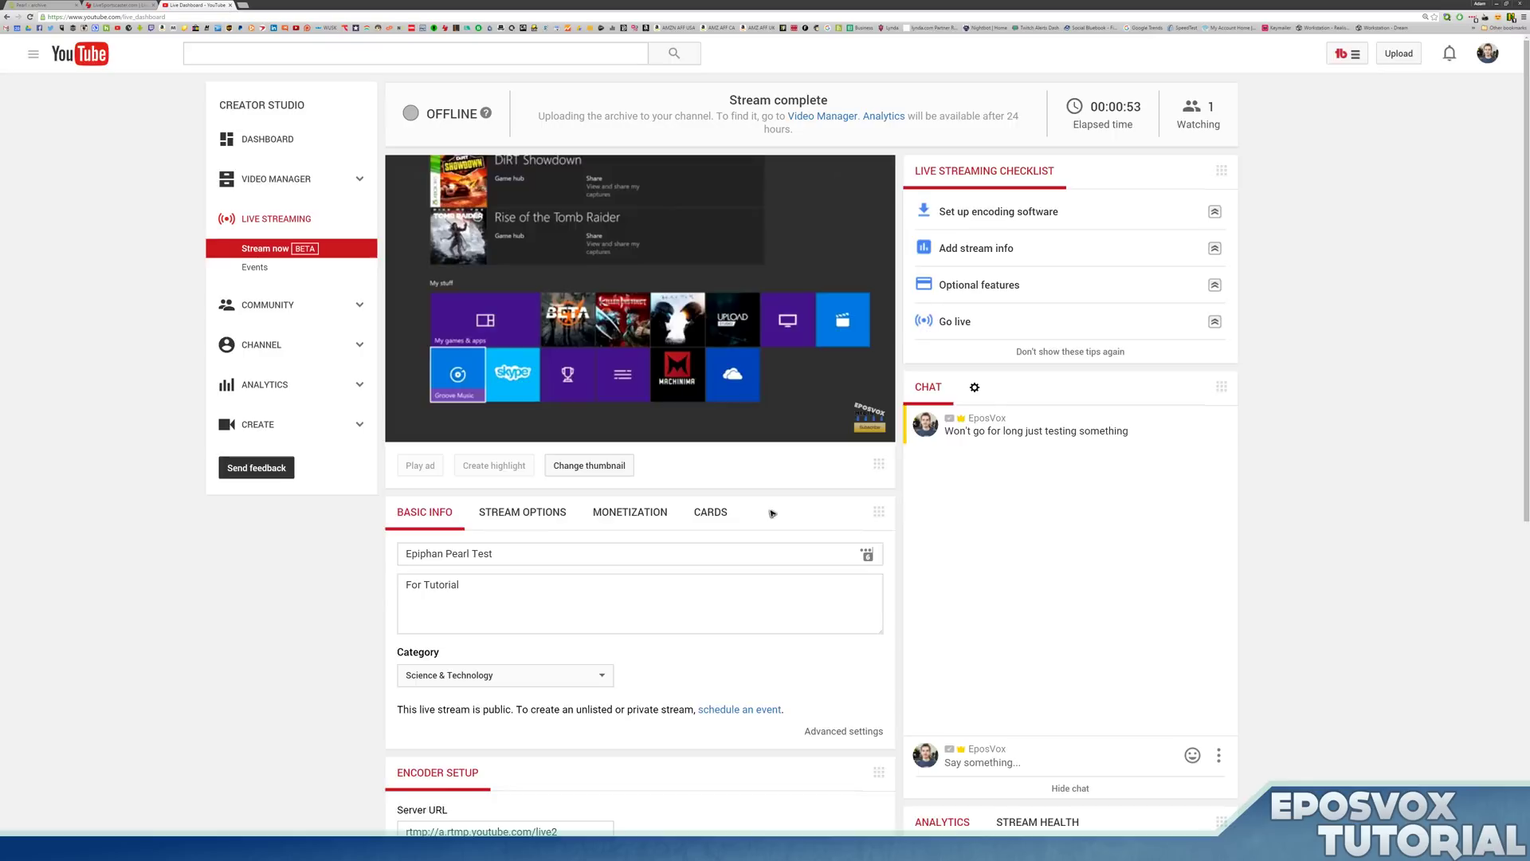
Open the uploaded videos list and select the newest video, 'Epiphan Pearl Test', to view its actions.
scroll(747, 582, "down", 3)
scroll(747, 582, "down", 3)
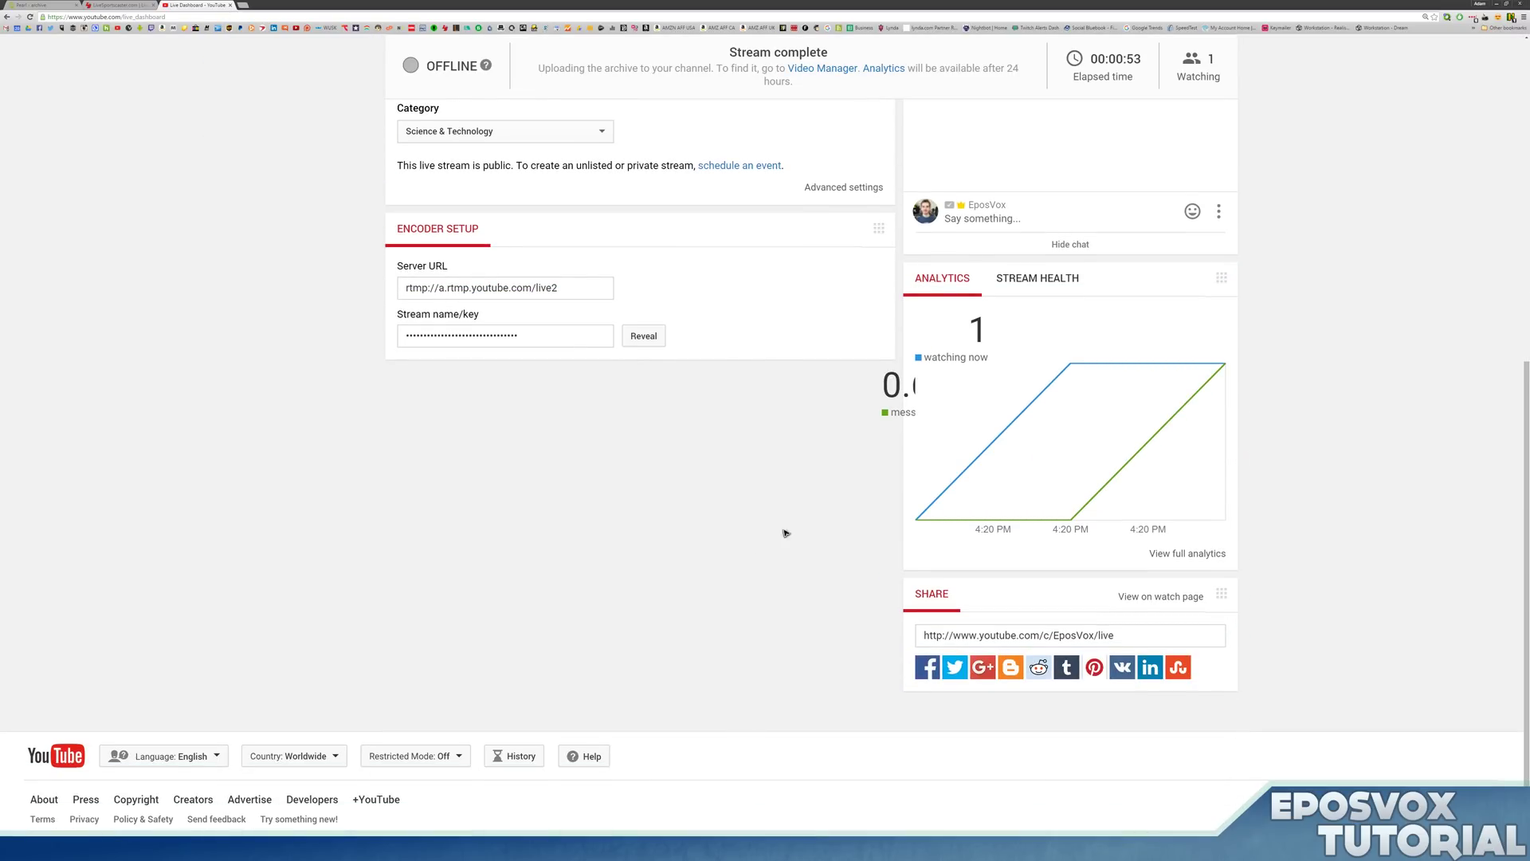
scroll(985, 500, "up", 7)
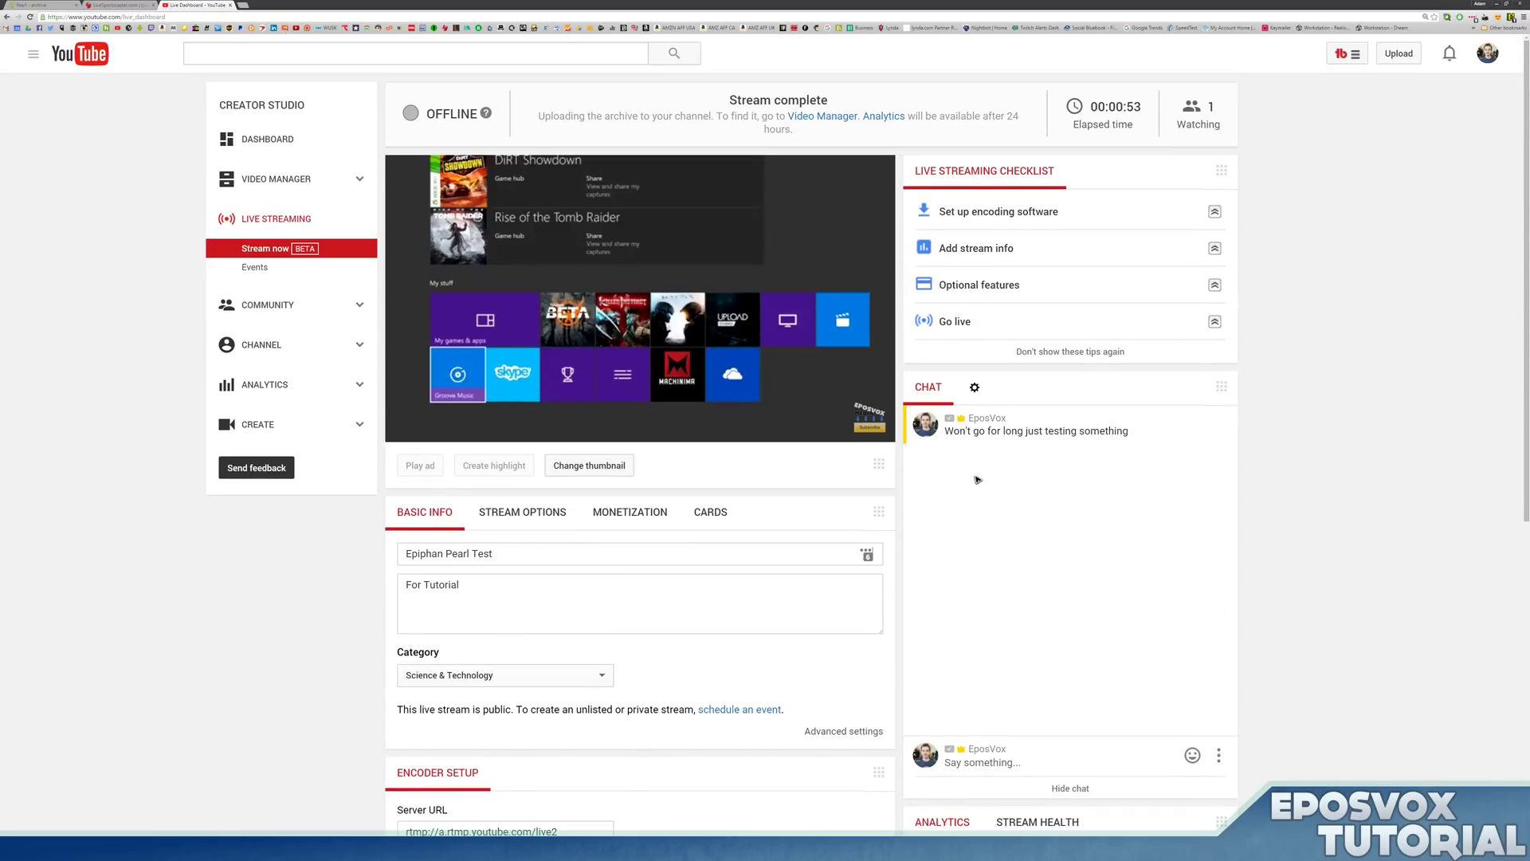
left_click(273, 168)
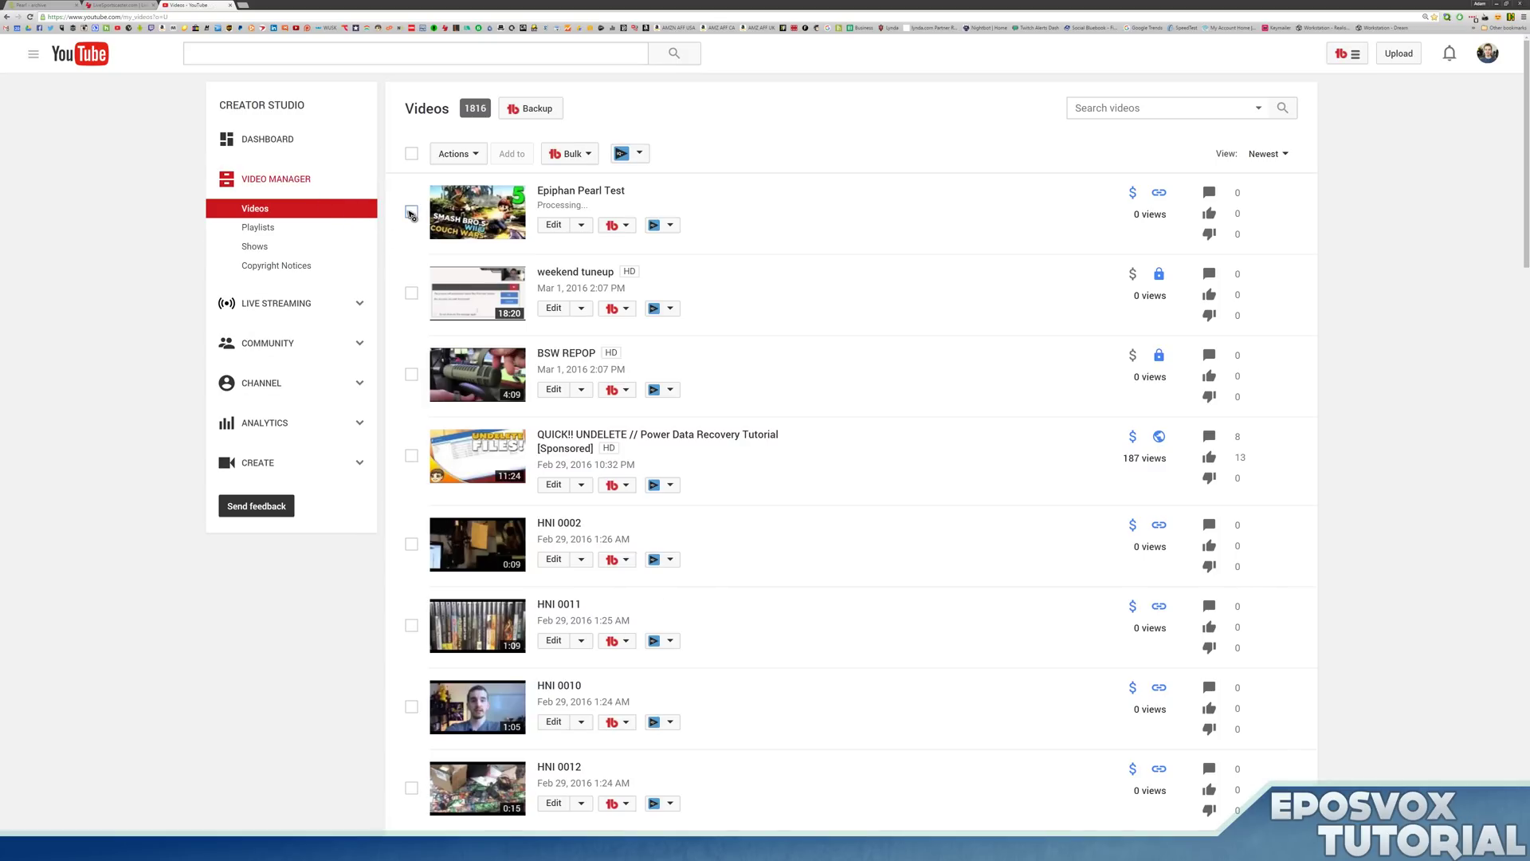
left_click(411, 212)
left_click(456, 154)
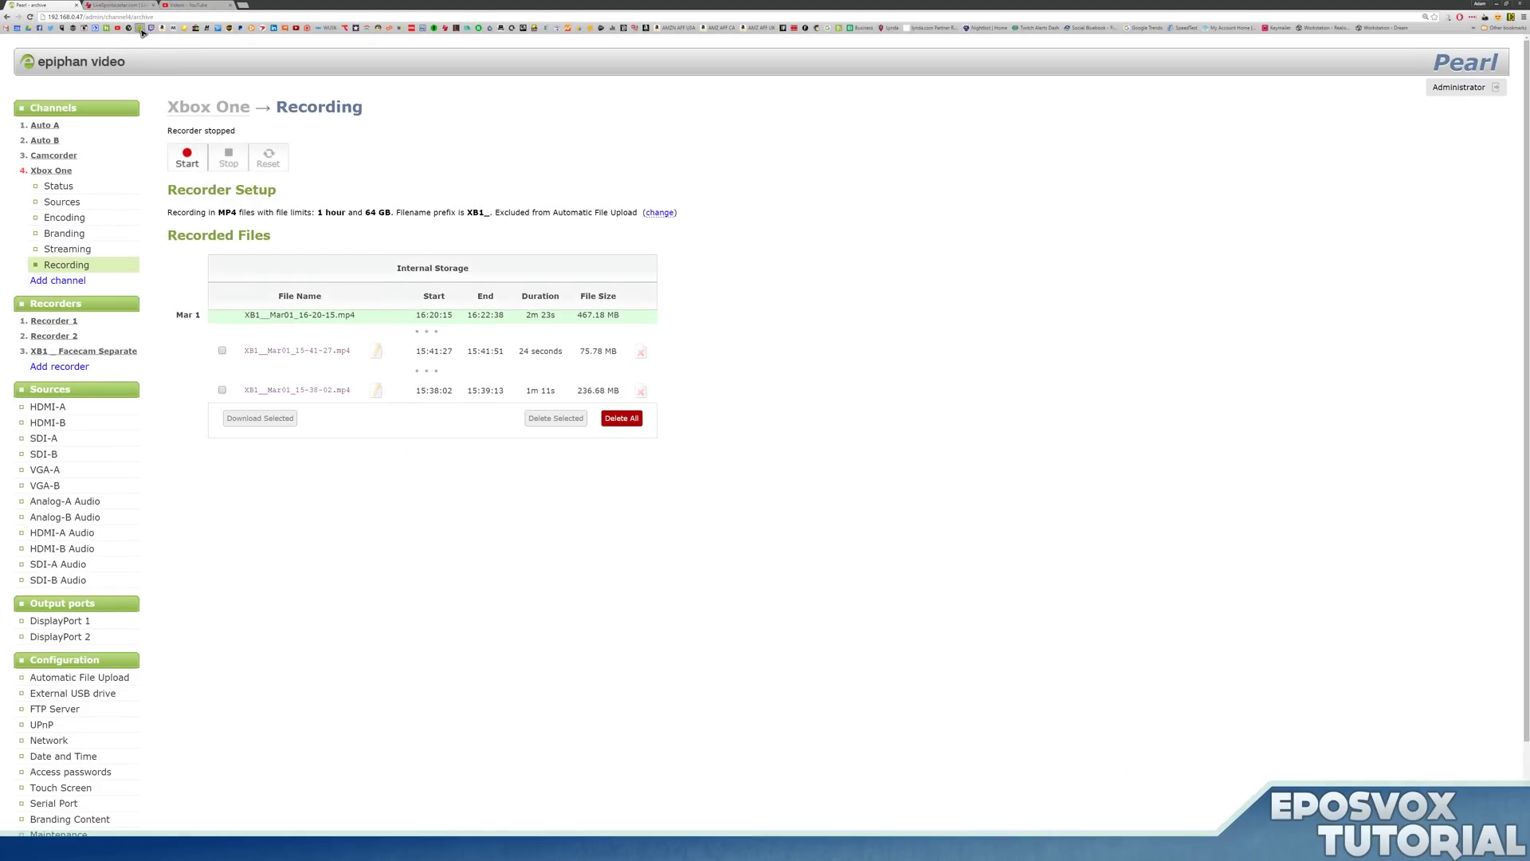
middle_click(139, 28)
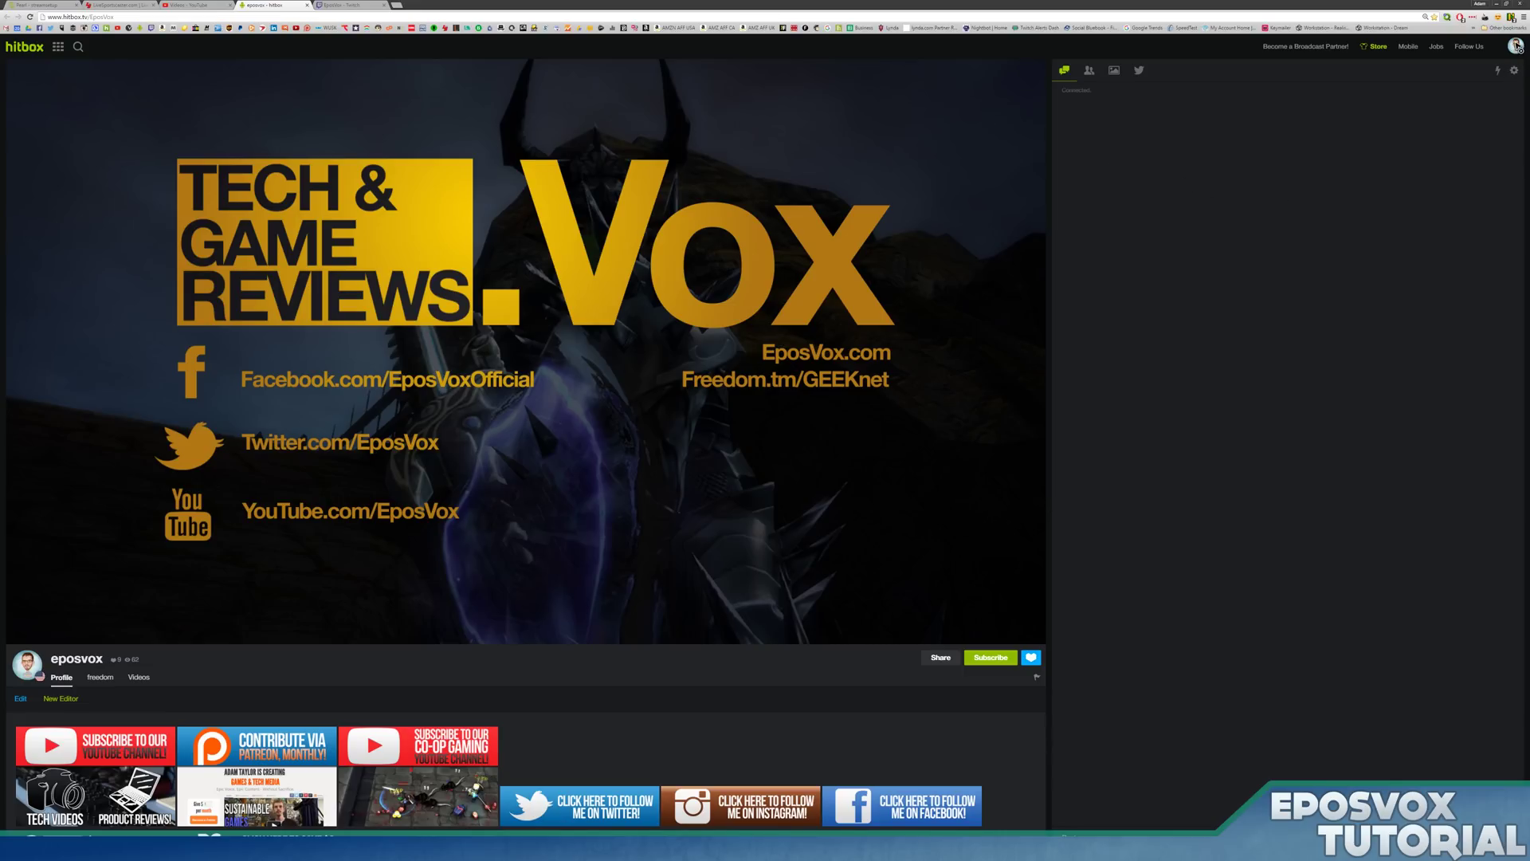
Open Hitbox's Live Stream Settings and select the RTMP address rtmp://live.hitbox.tv/push.
left_click(1515, 46)
left_click(1467, 109)
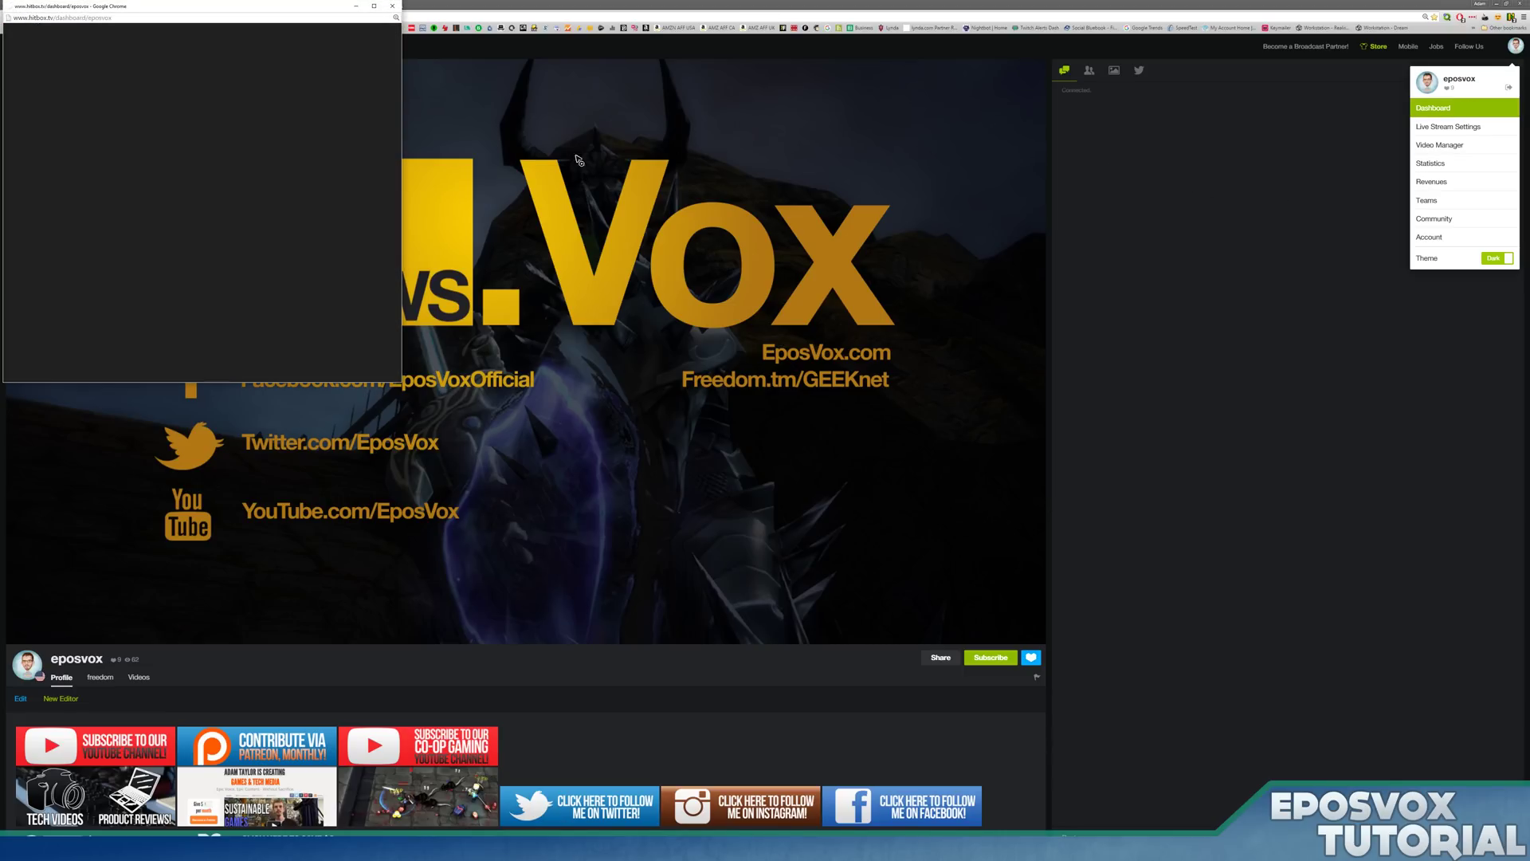
left_click(393, 5)
left_click(1435, 128)
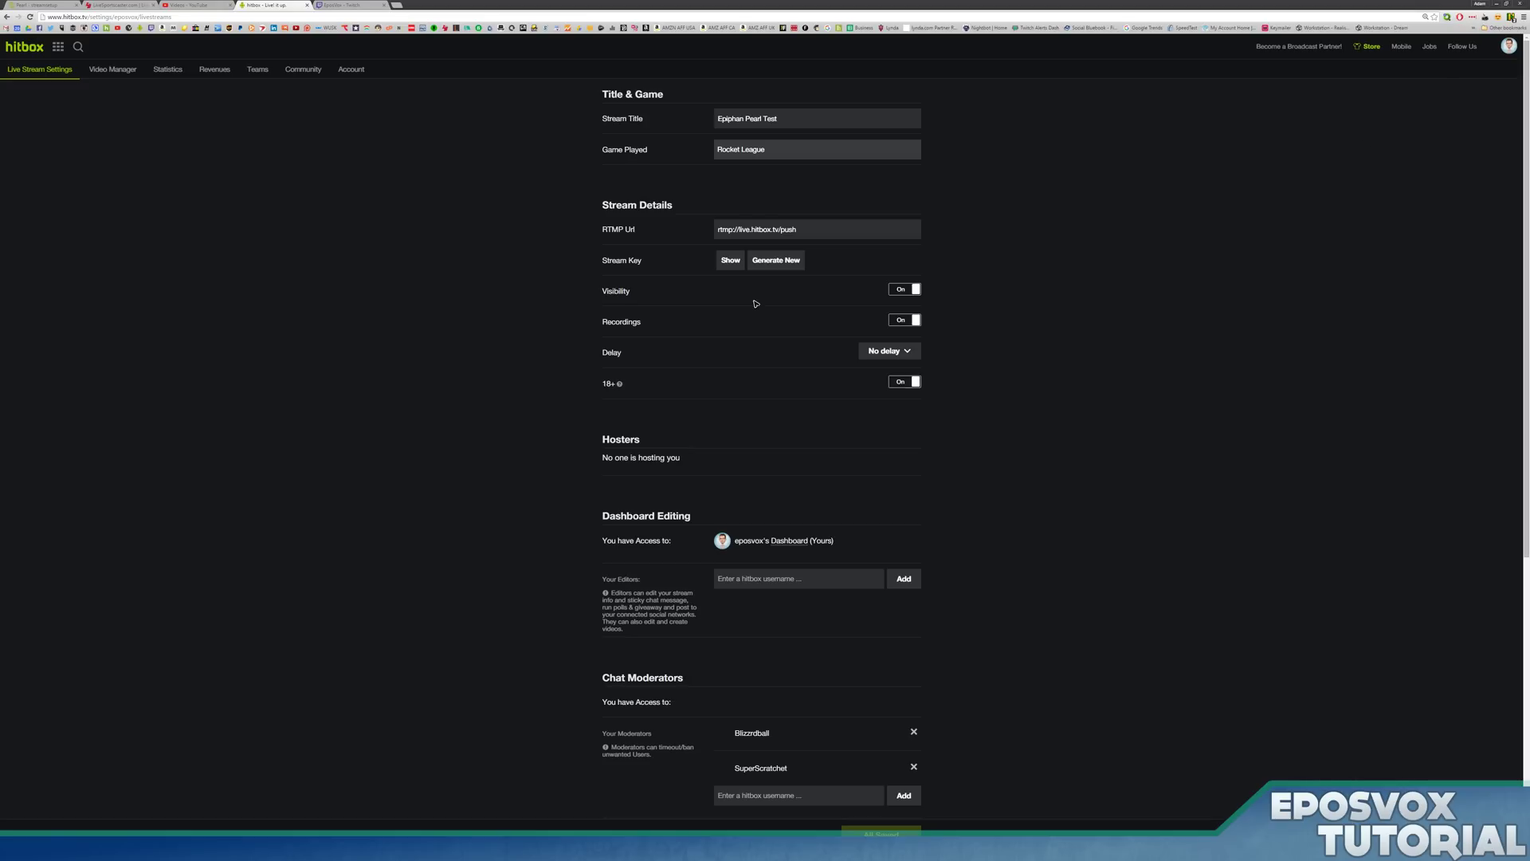
left_click_drag(796, 227, 574, 164)
key("ctrl+c")
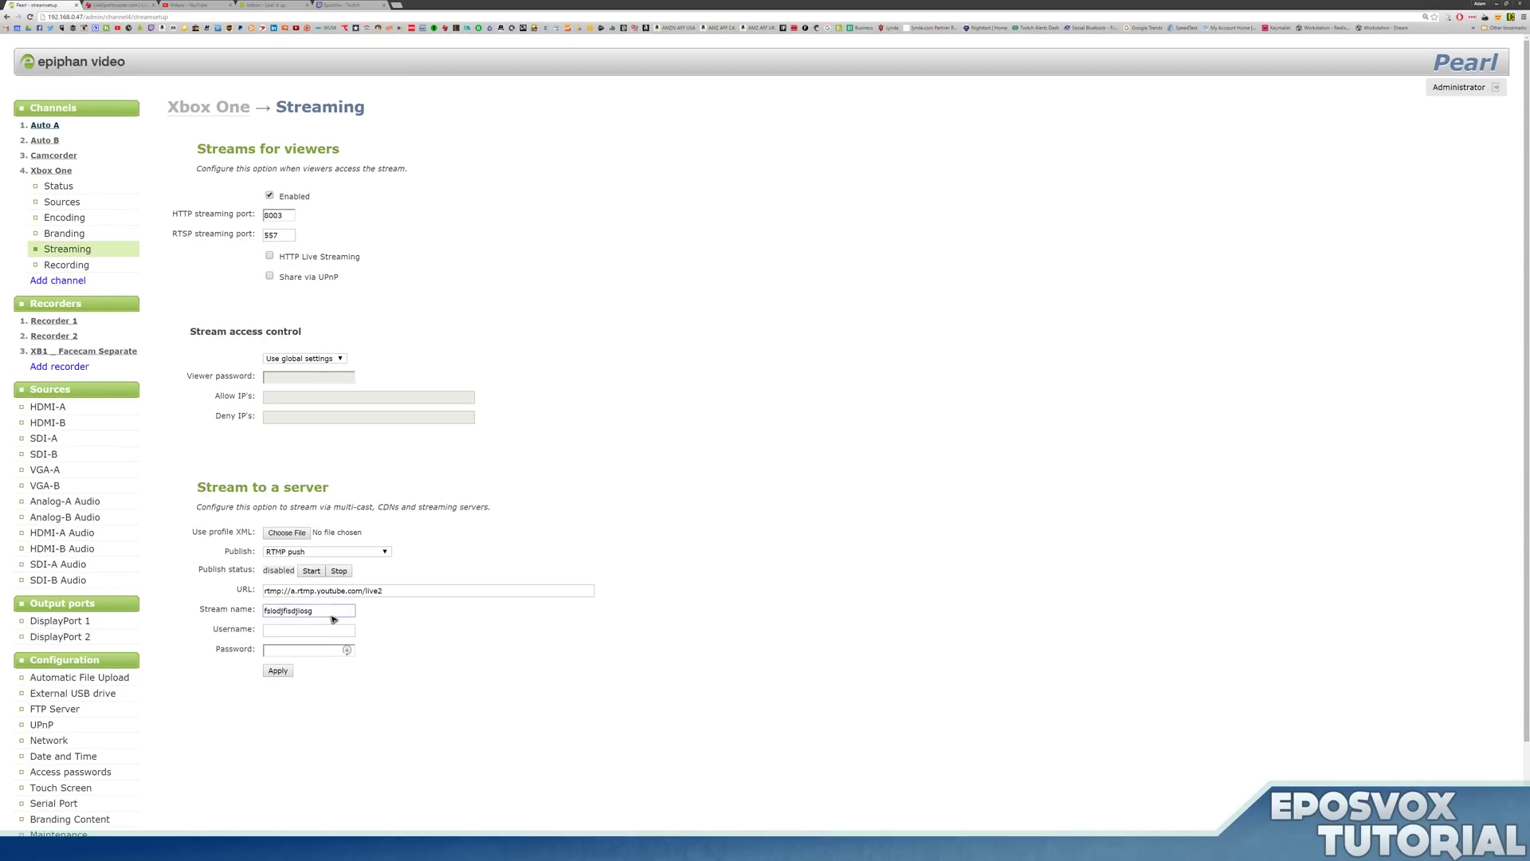
Replace YouTube's address in Pearl's stream URL with rtmp://live.hitbox.tv/push.
left_click_drag(384, 591, 256, 588)
key("ctrl+v")
left_click(269, 5)
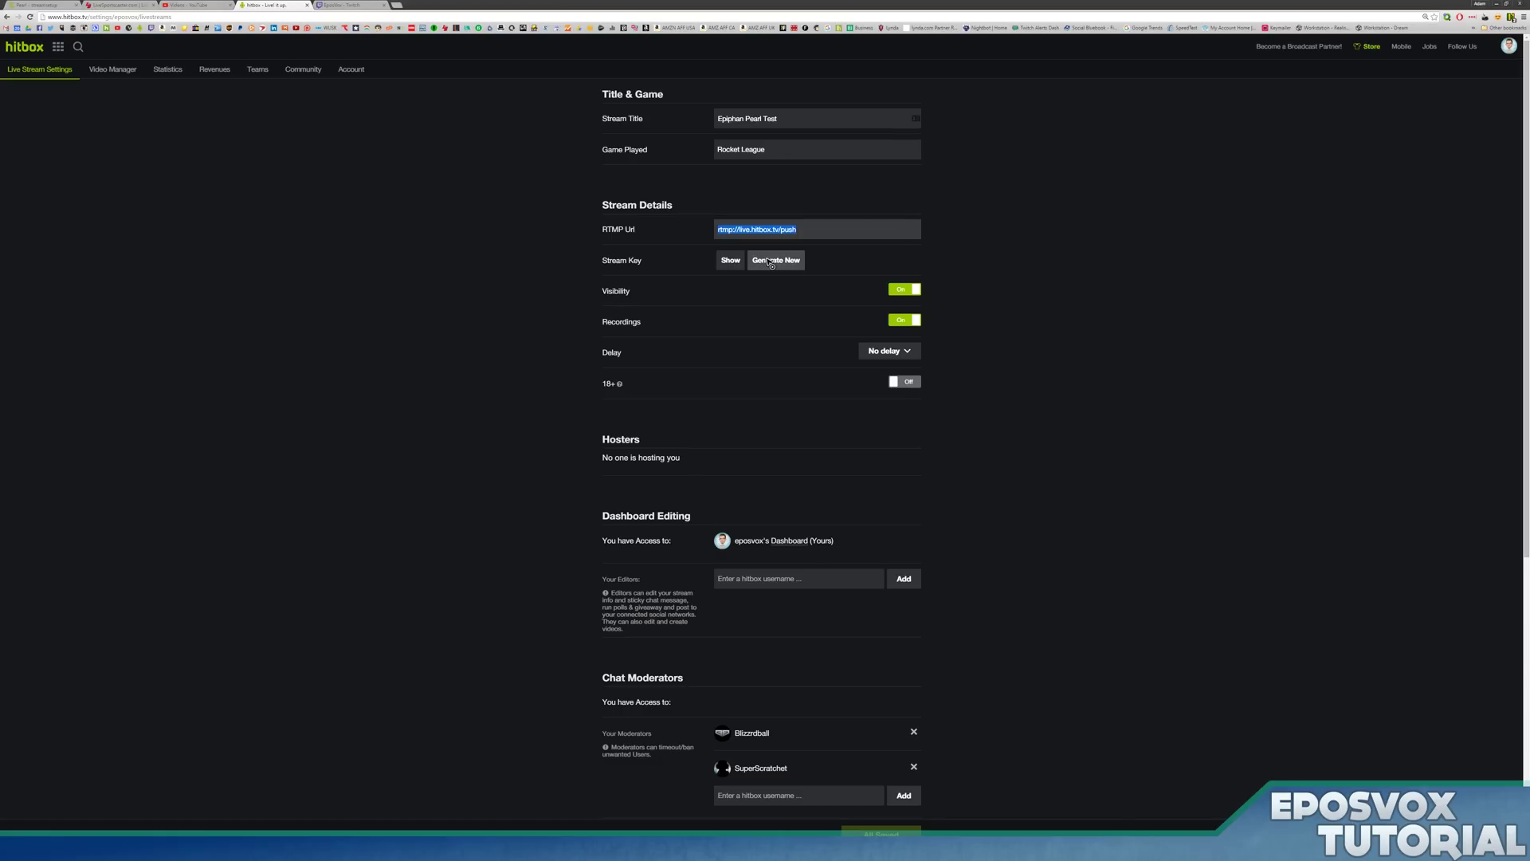
left_click(40, 3)
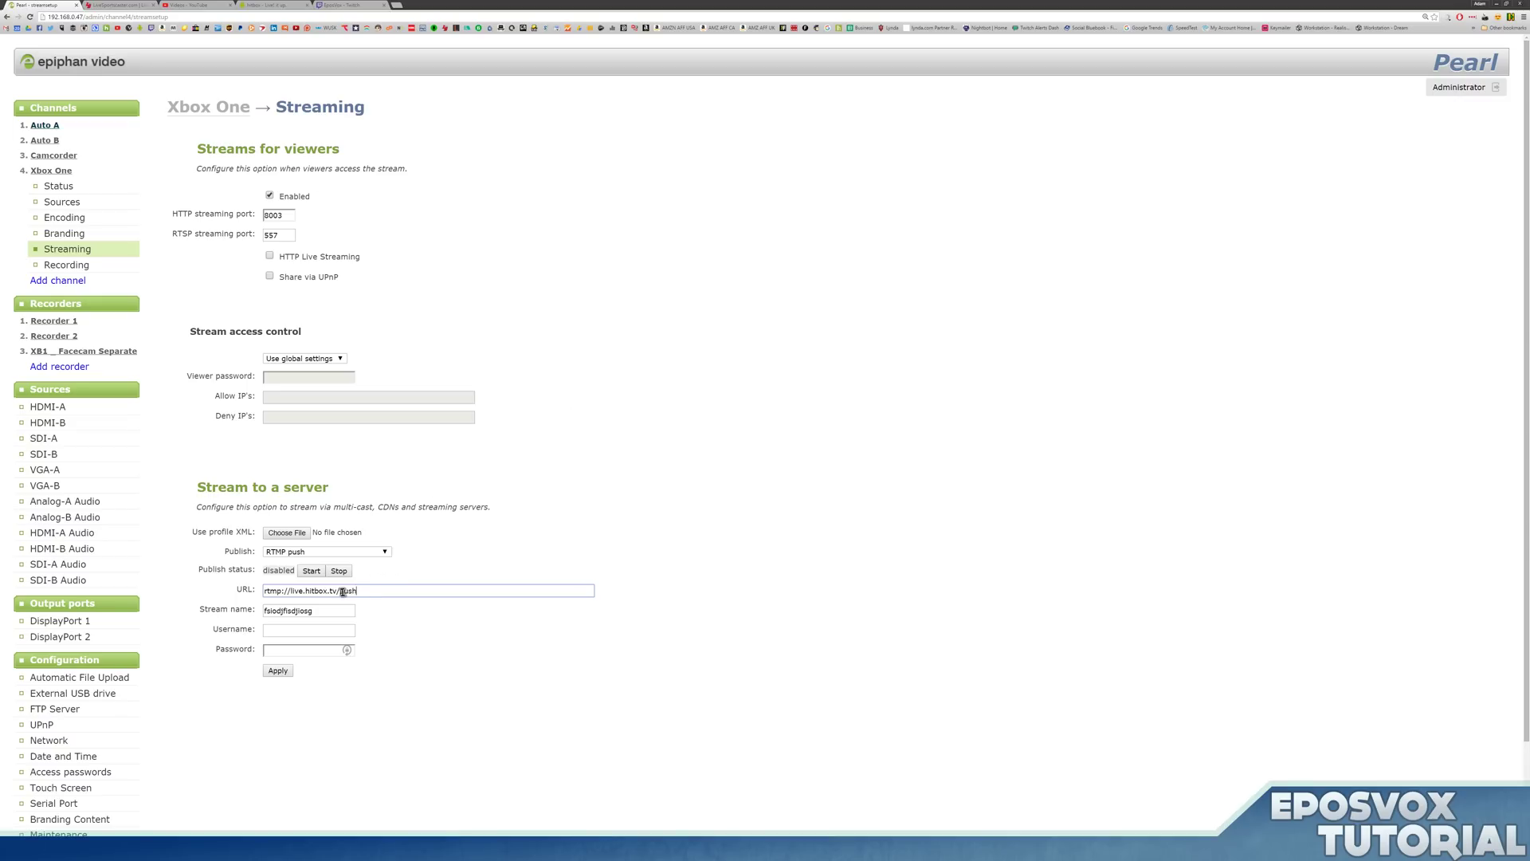
Go from the Twitch channel page to the Dashboard's Stream Key page.
left_click(372, 7)
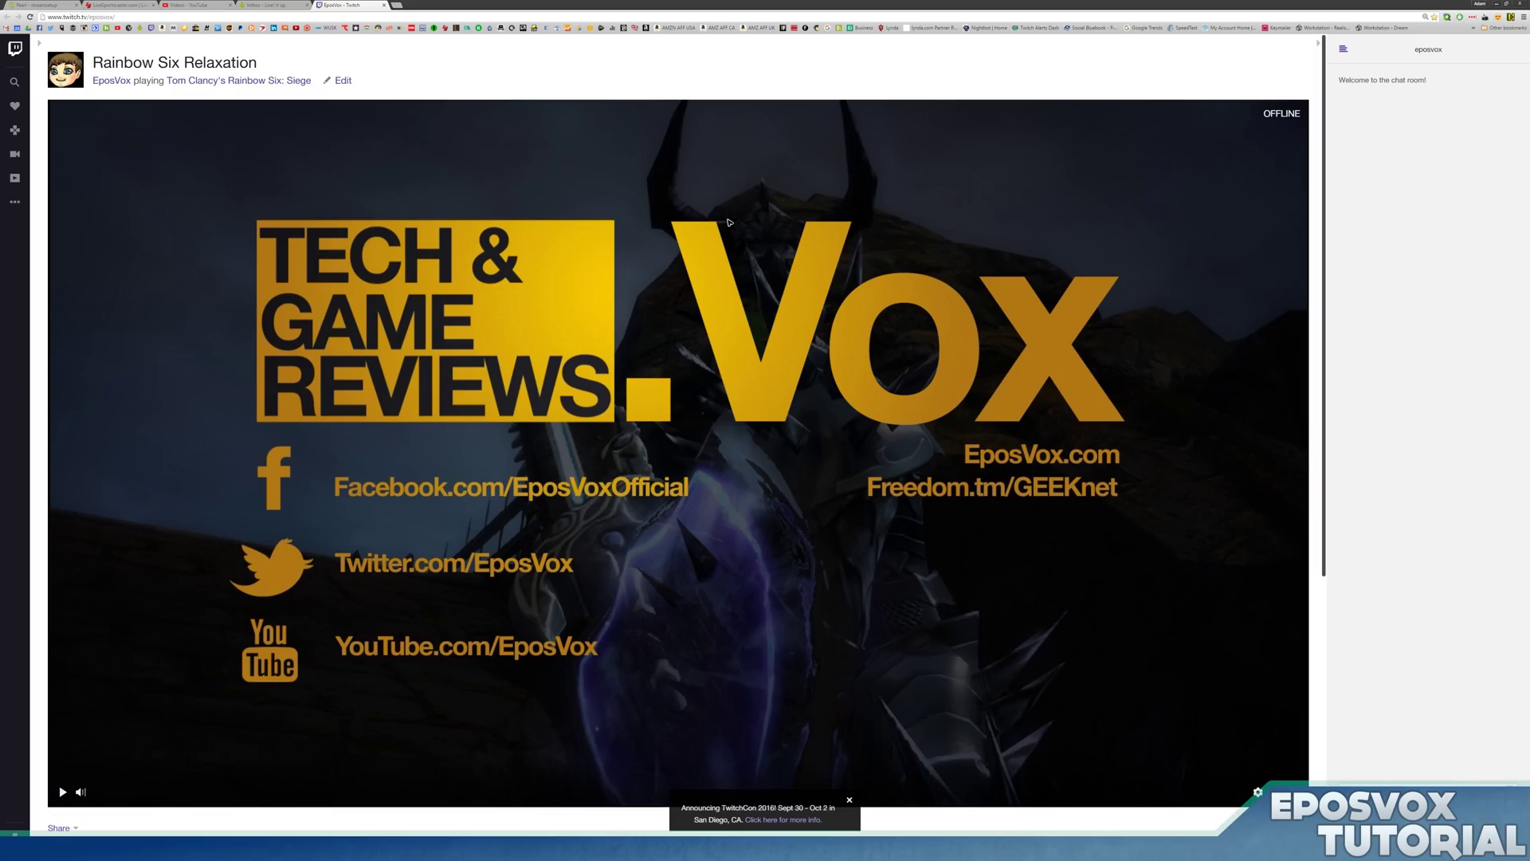
scroll(211, 328, "down", 5)
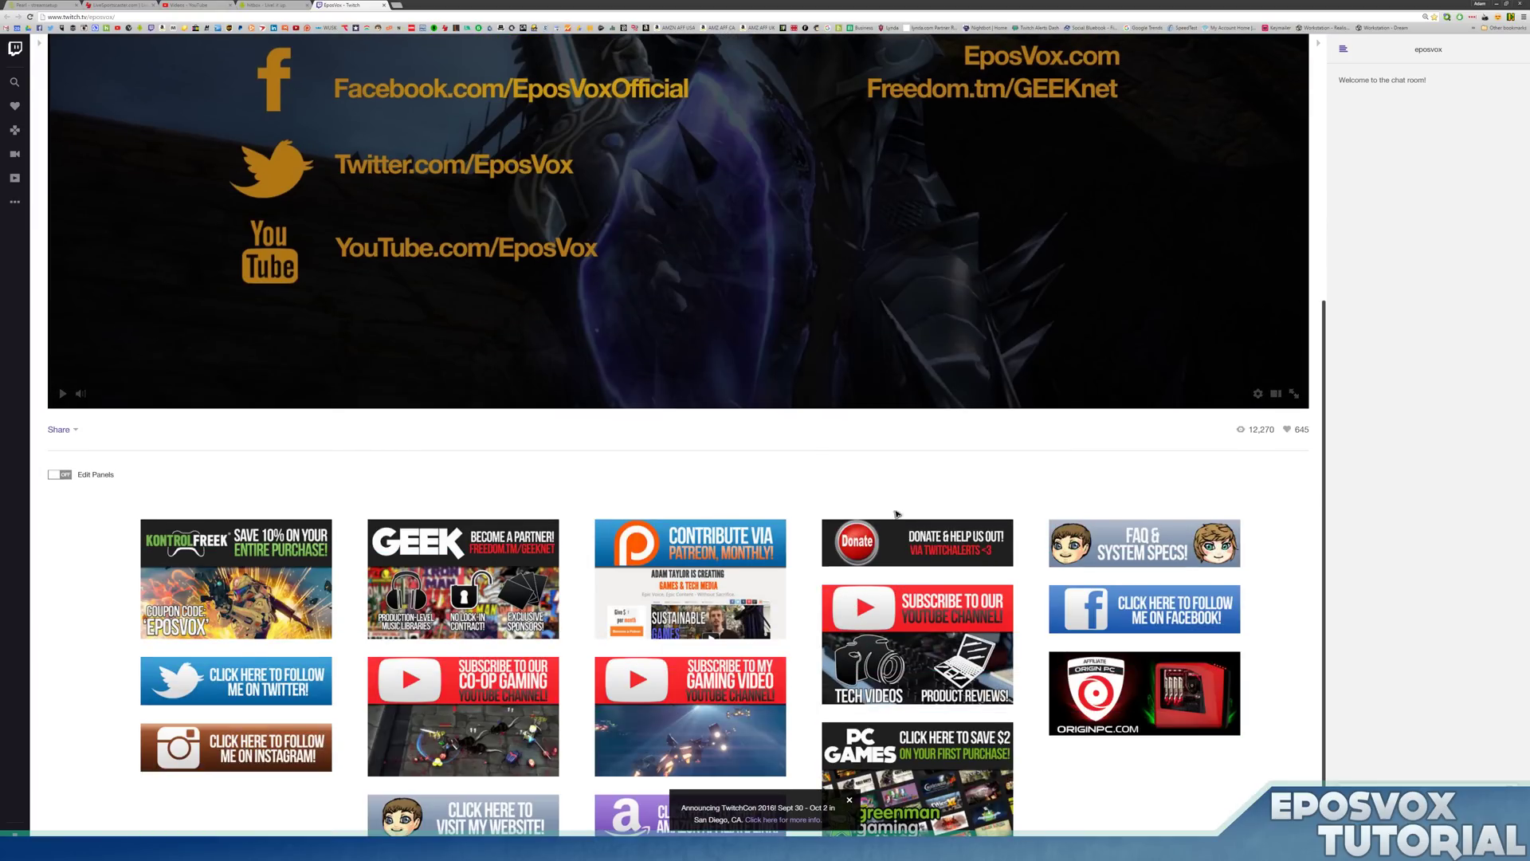
left_click(15, 48)
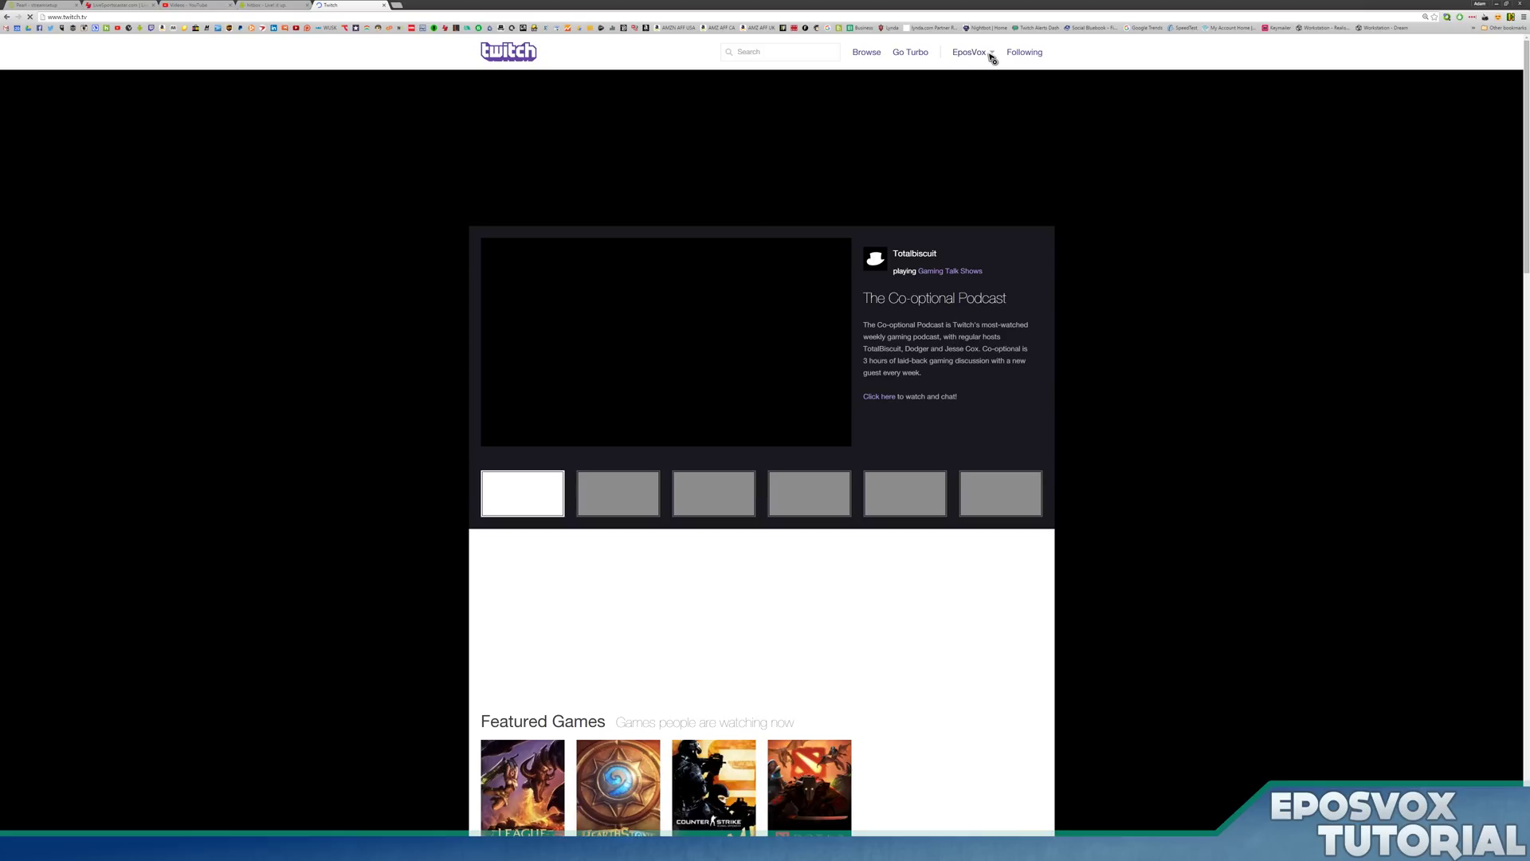
left_click(989, 54)
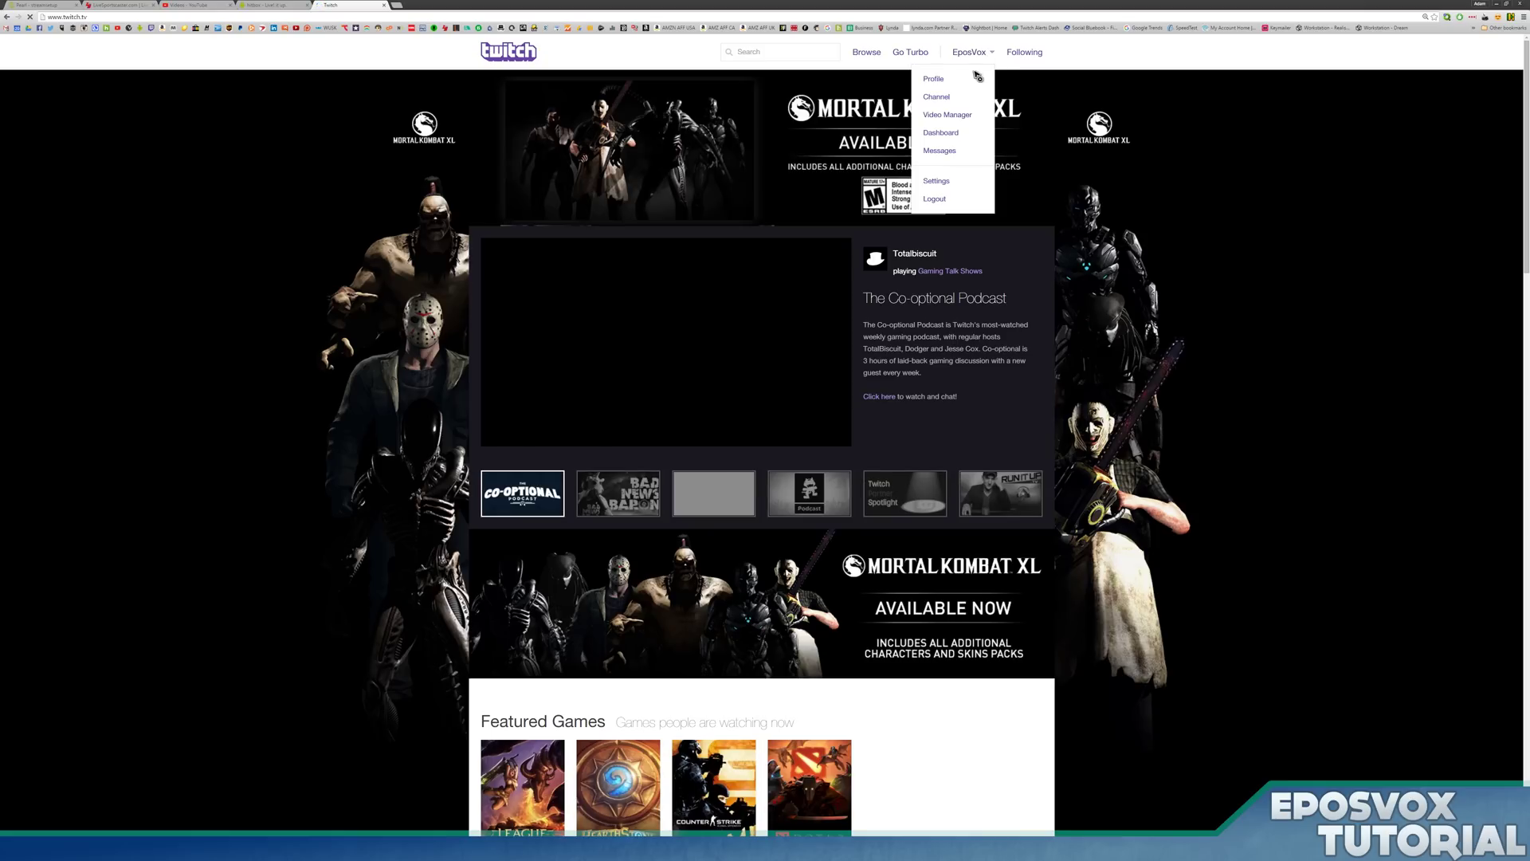
left_click(942, 133)
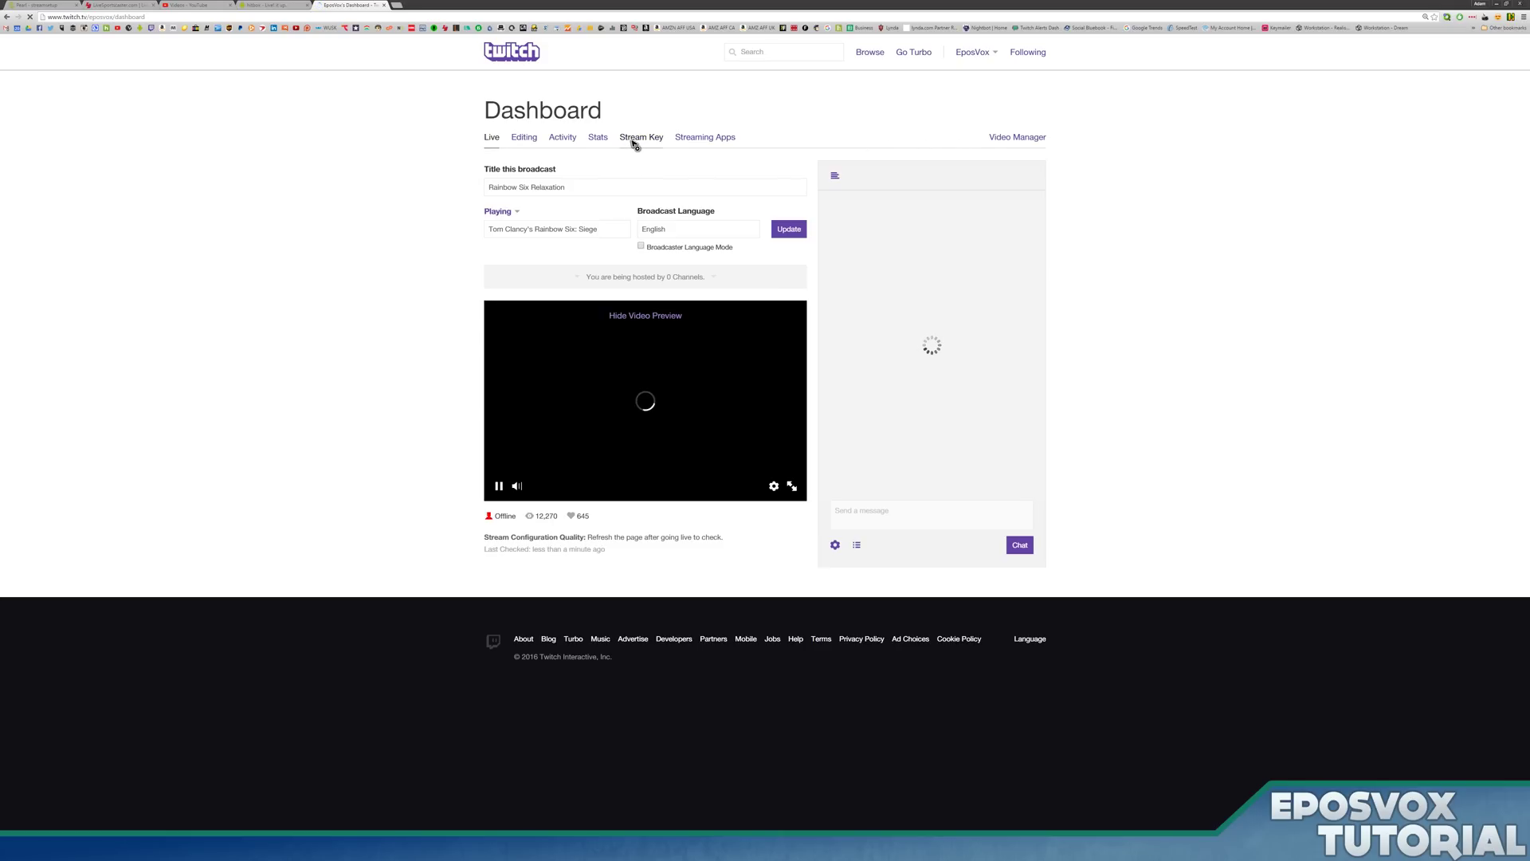
left_click(632, 139)
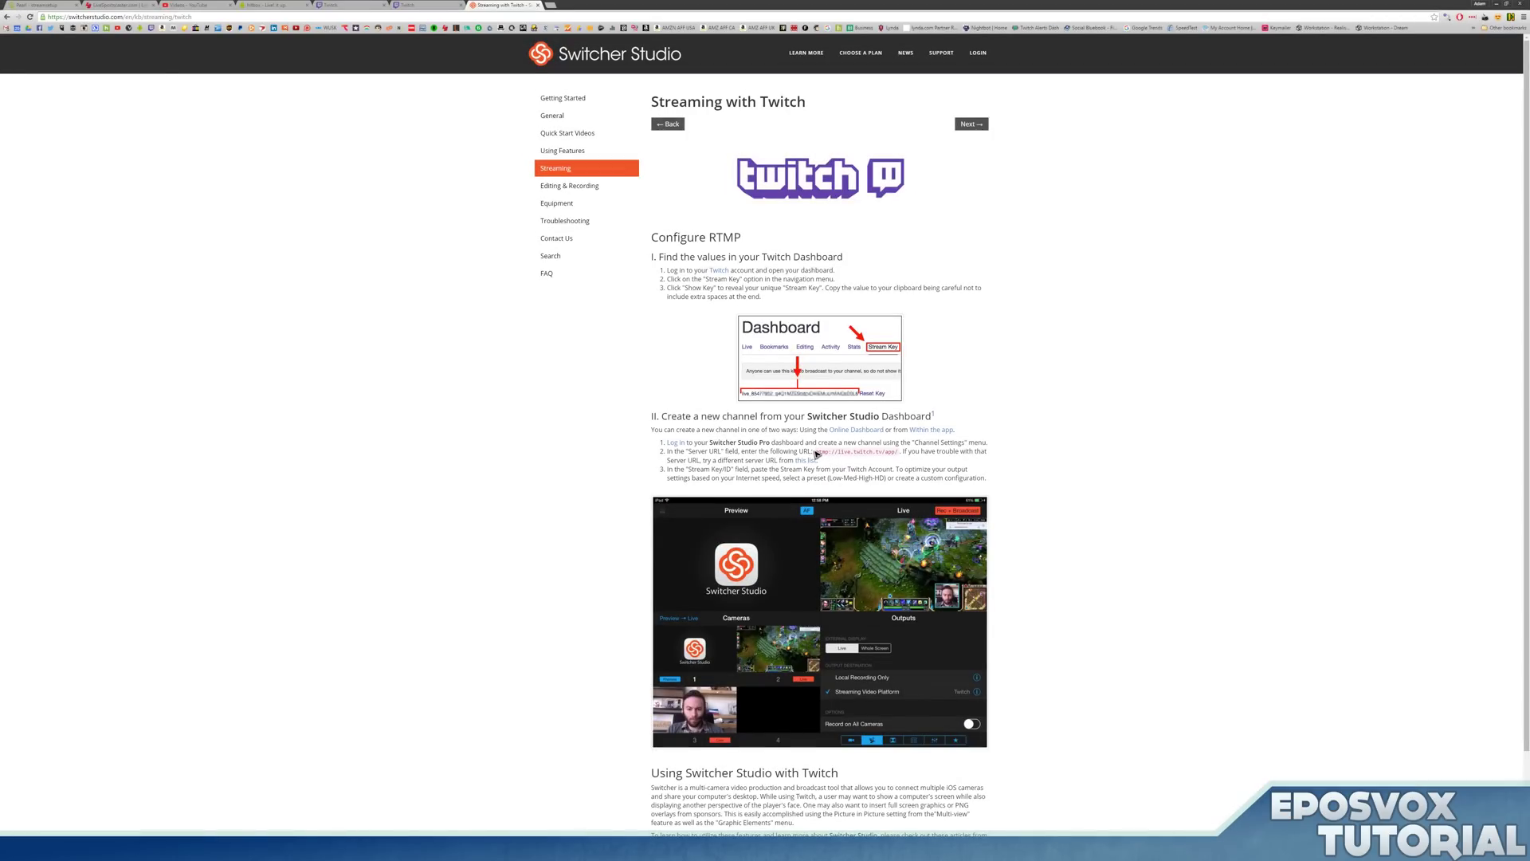
Copy rtmp://live.twitch.tv/app/ from the guide and paste it over Pearl's Hitbox stream URL.
left_click_drag(817, 453, 898, 454)
key("ctrl+c")
left_click(40, 5)
triple_click(374, 596)
key("ctrl+v")
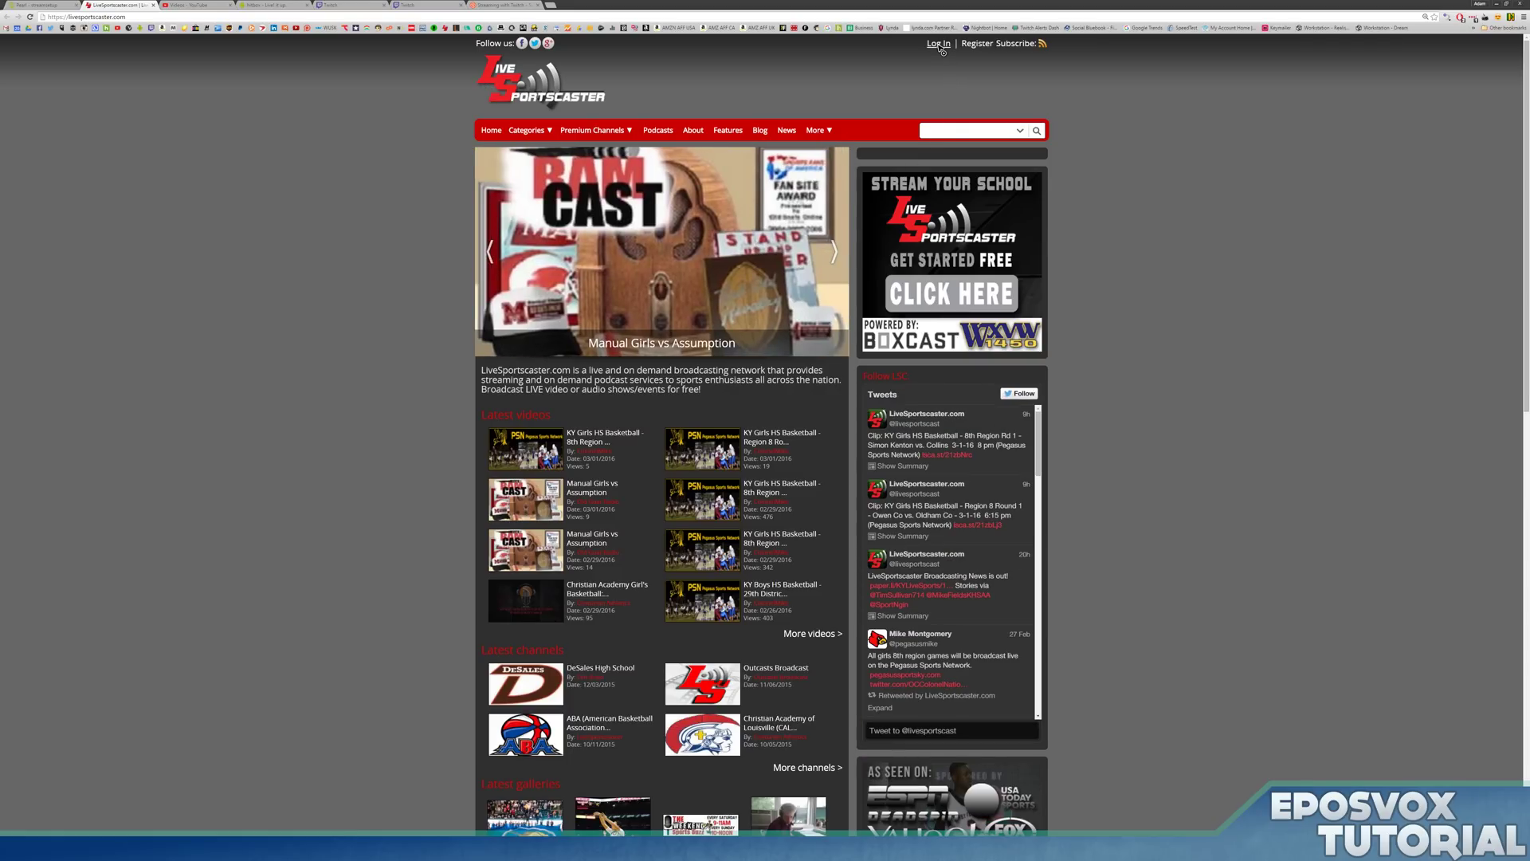
Create a new Boxcast Event (Live Streaming) clip from Administration > Clips.
left_click(939, 45)
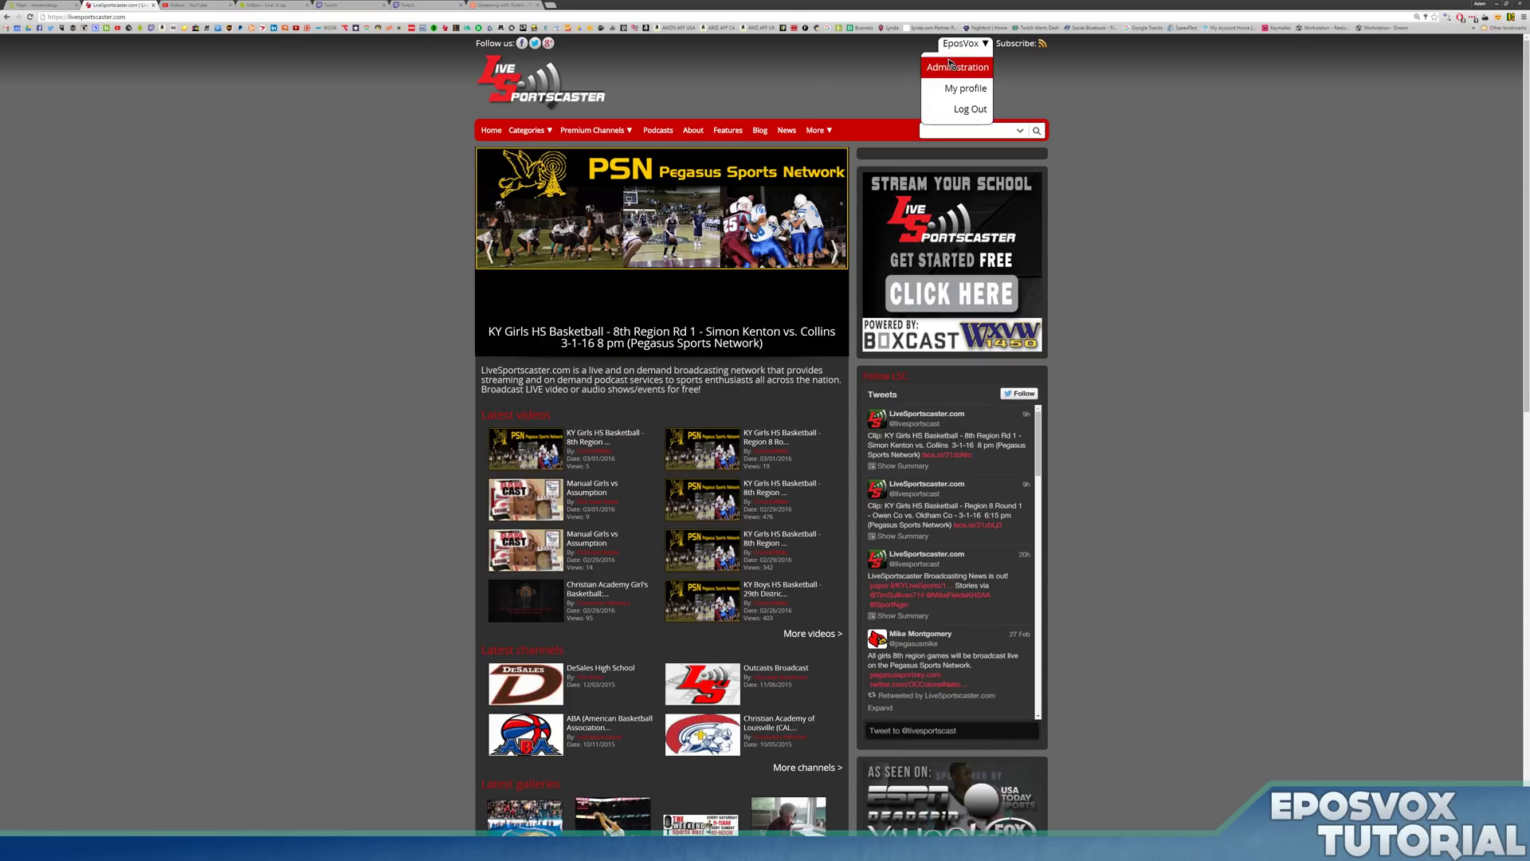
left_click(923, 66)
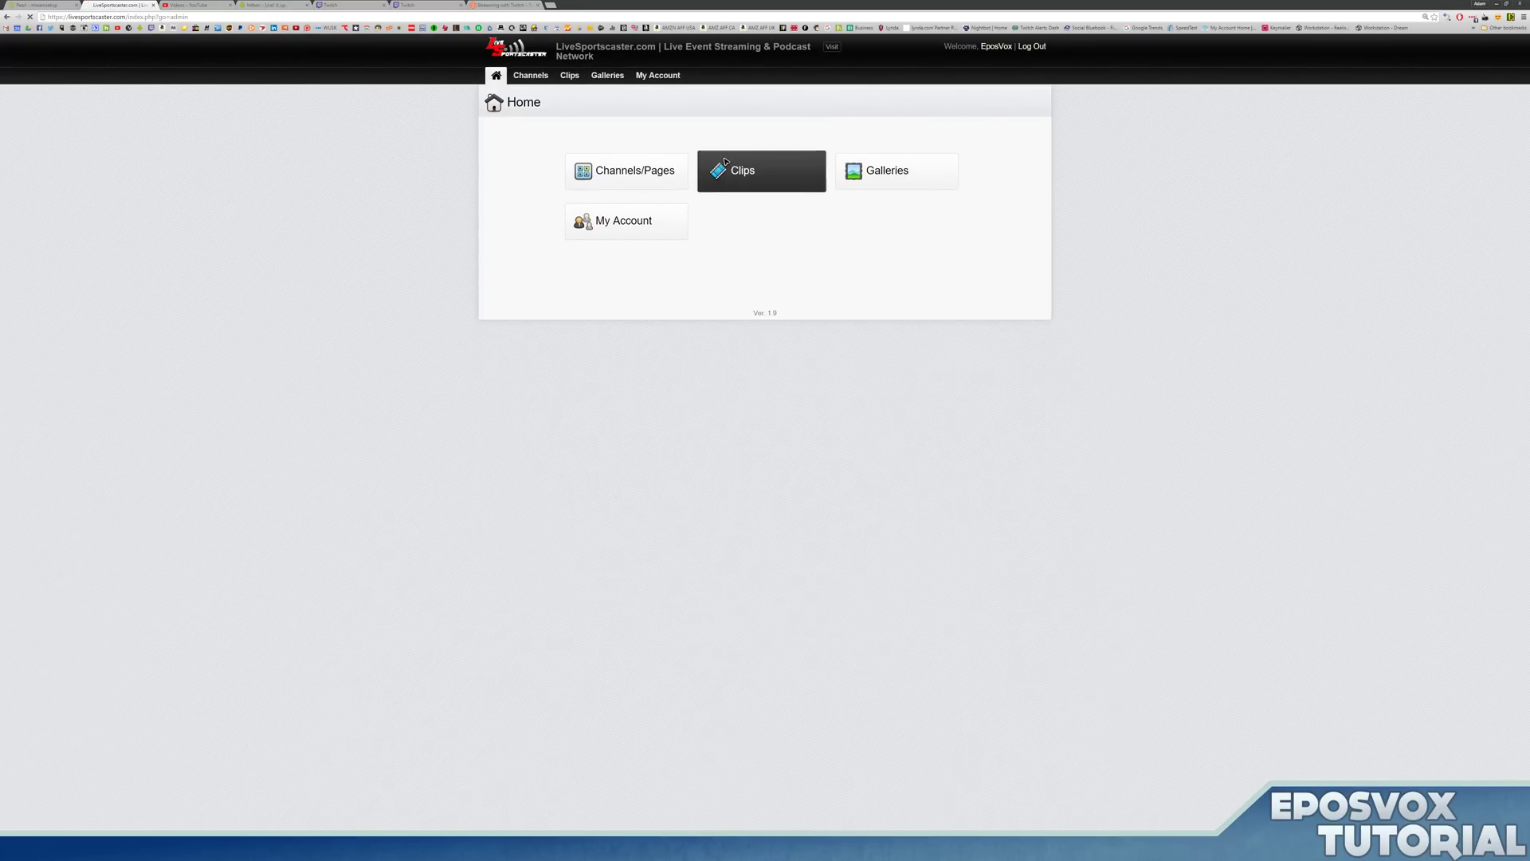
left_click(762, 171)
left_click(510, 126)
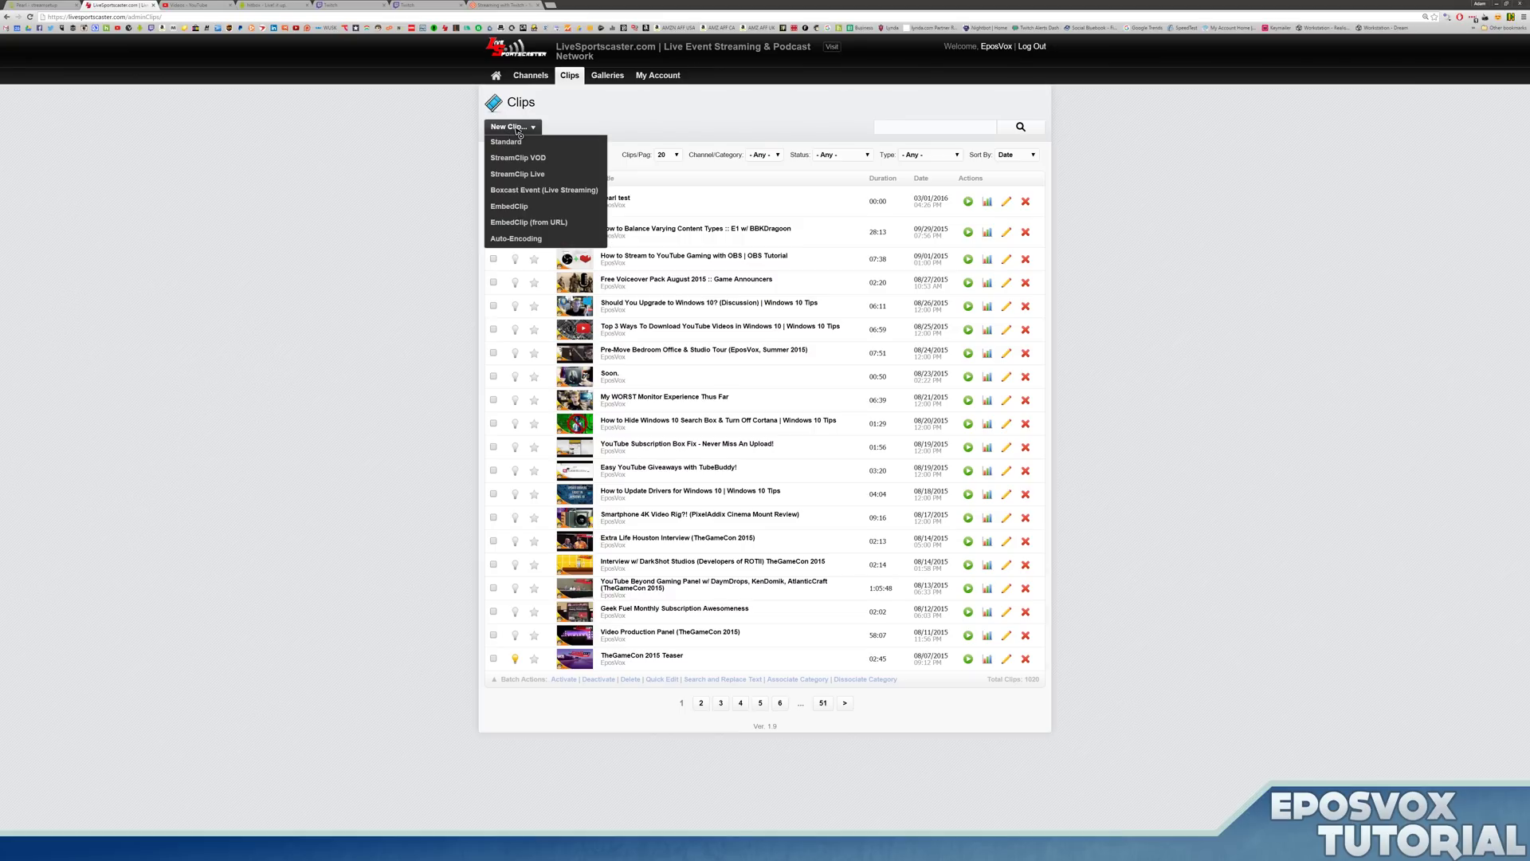
left_click(536, 192)
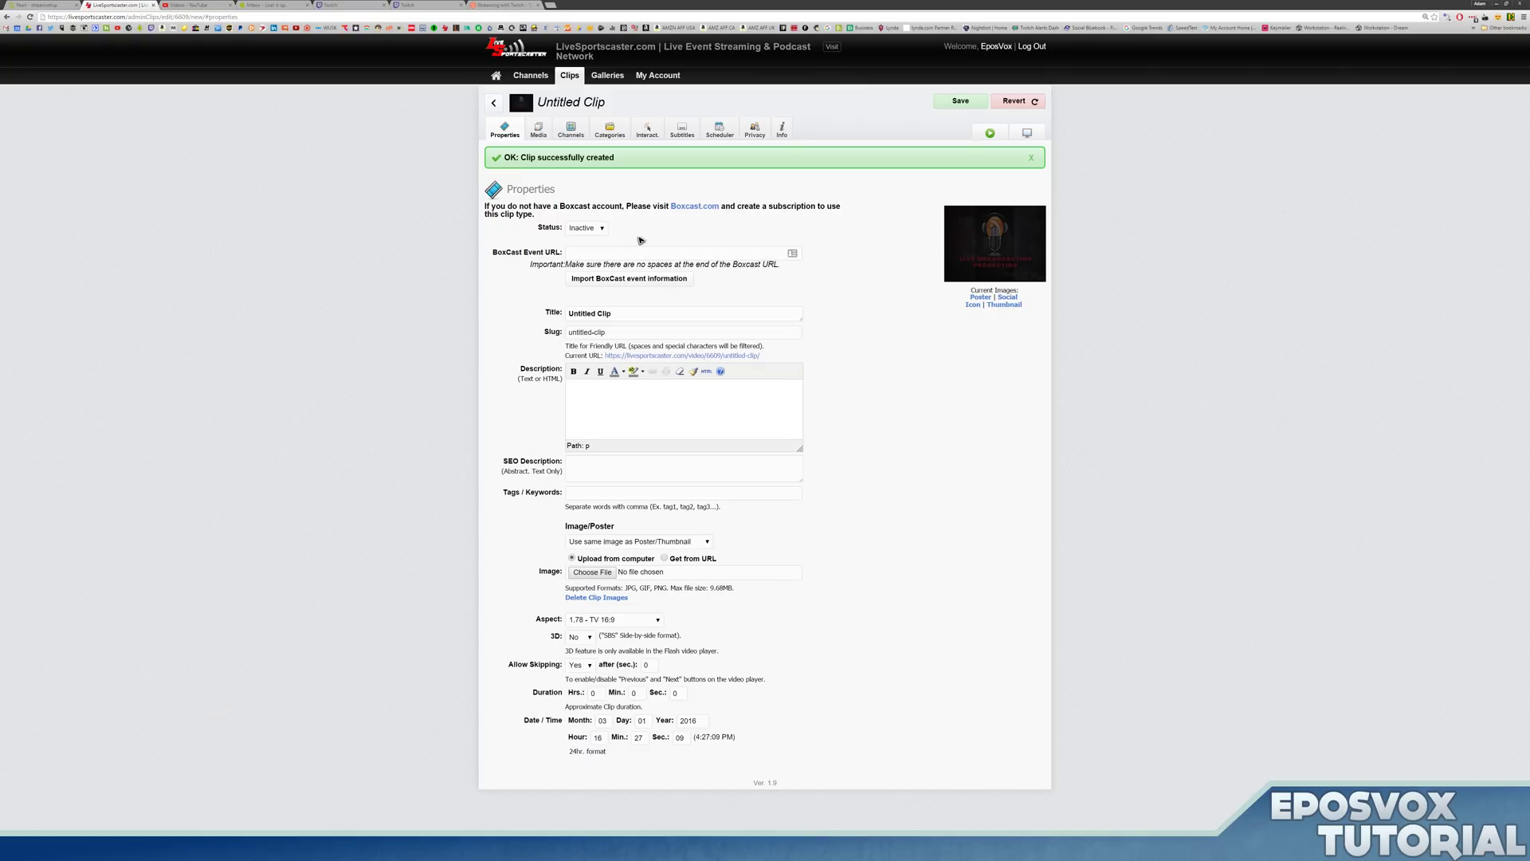
left_click(632, 247)
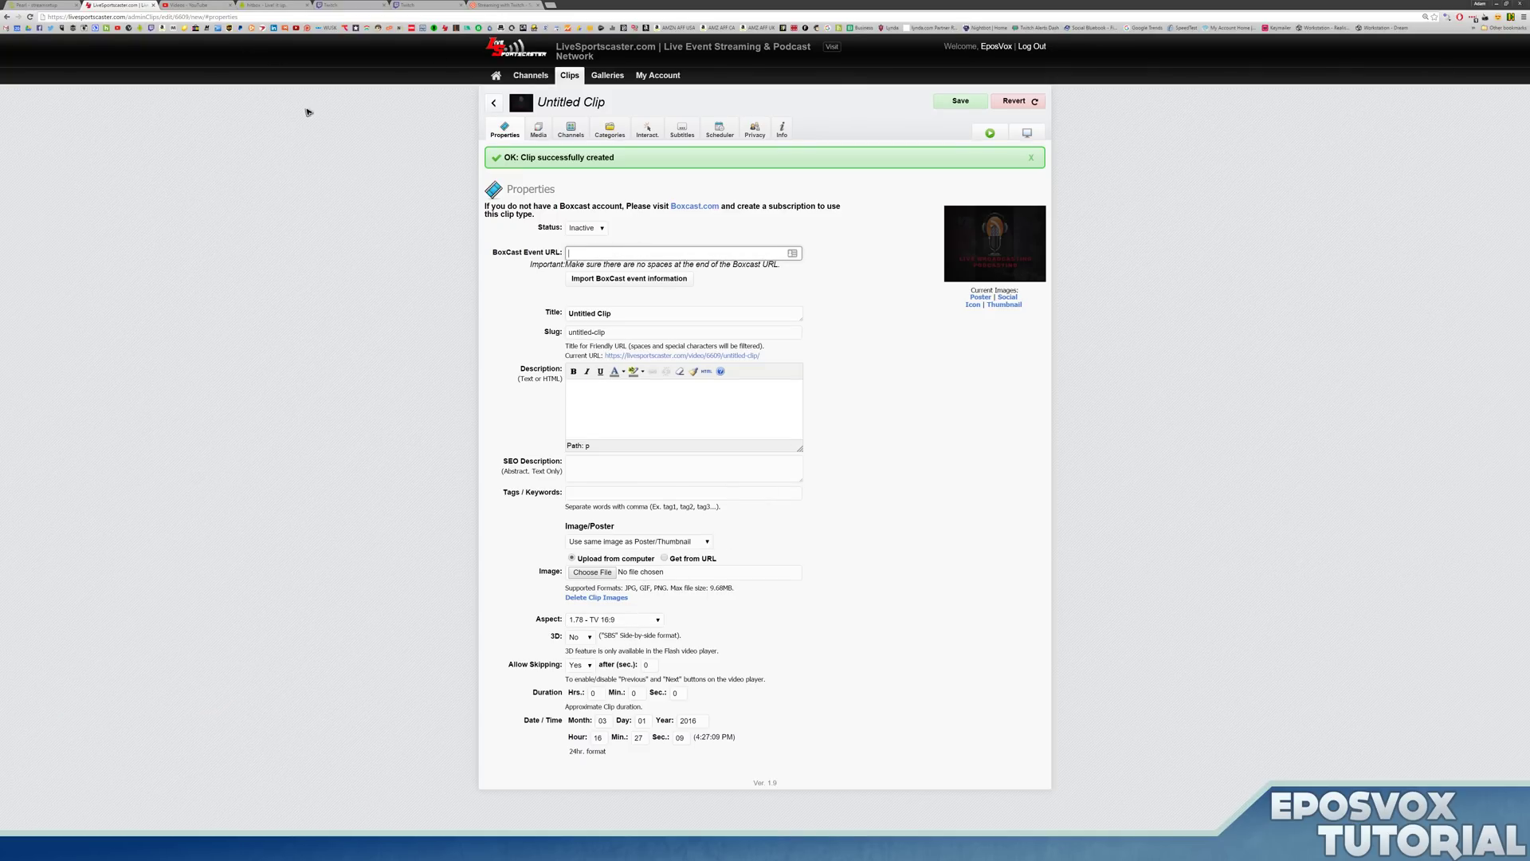
Check the clip's Media tab Vid HD Flash and HTML5 embed code boxes.
left_click(540, 130)
left_click(594, 254)
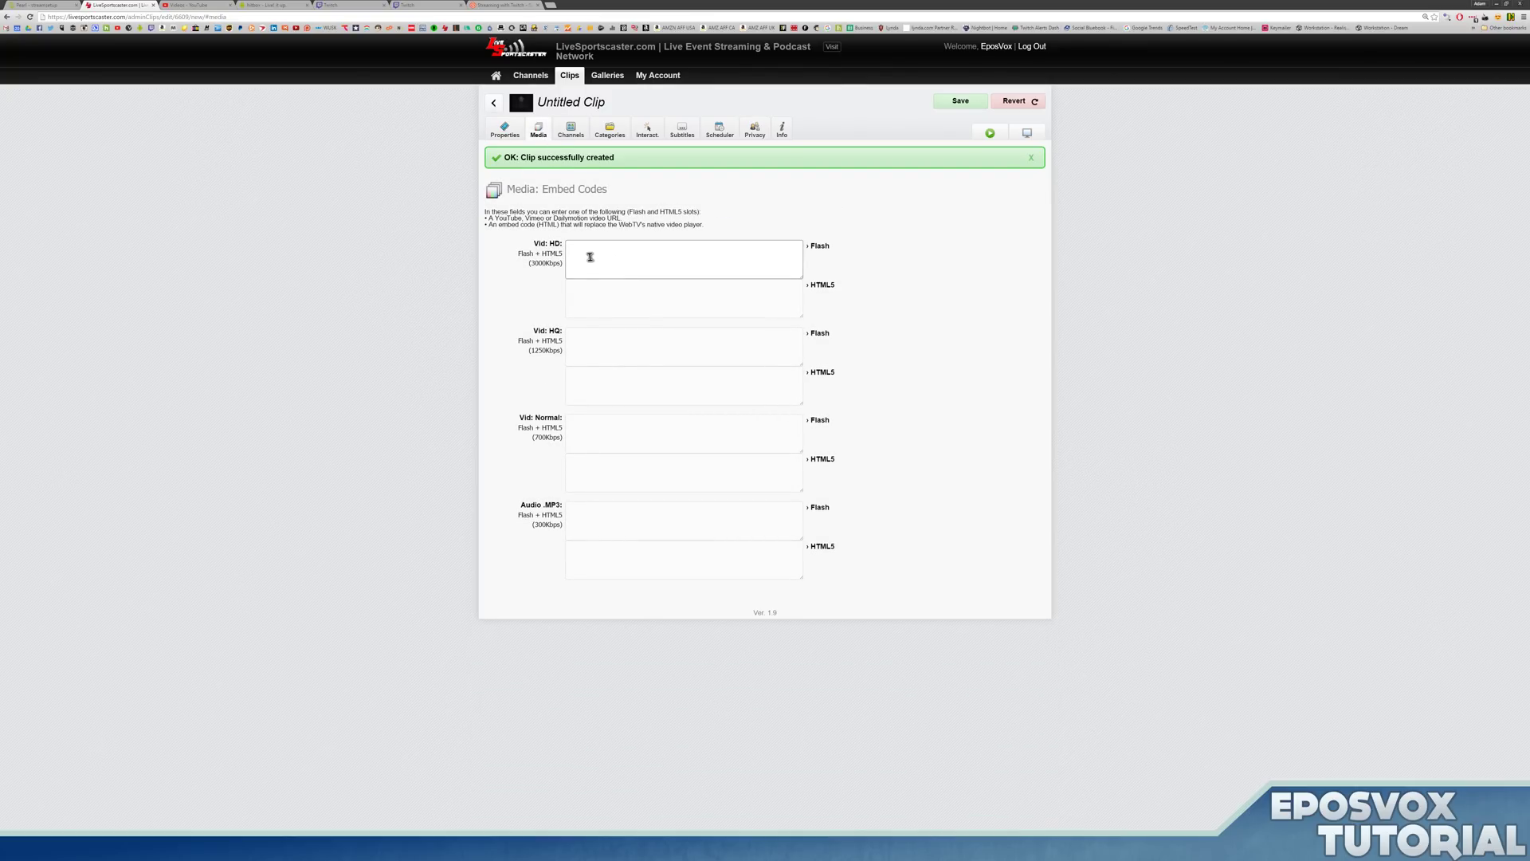
left_click(645, 295)
key("ctrl+1")
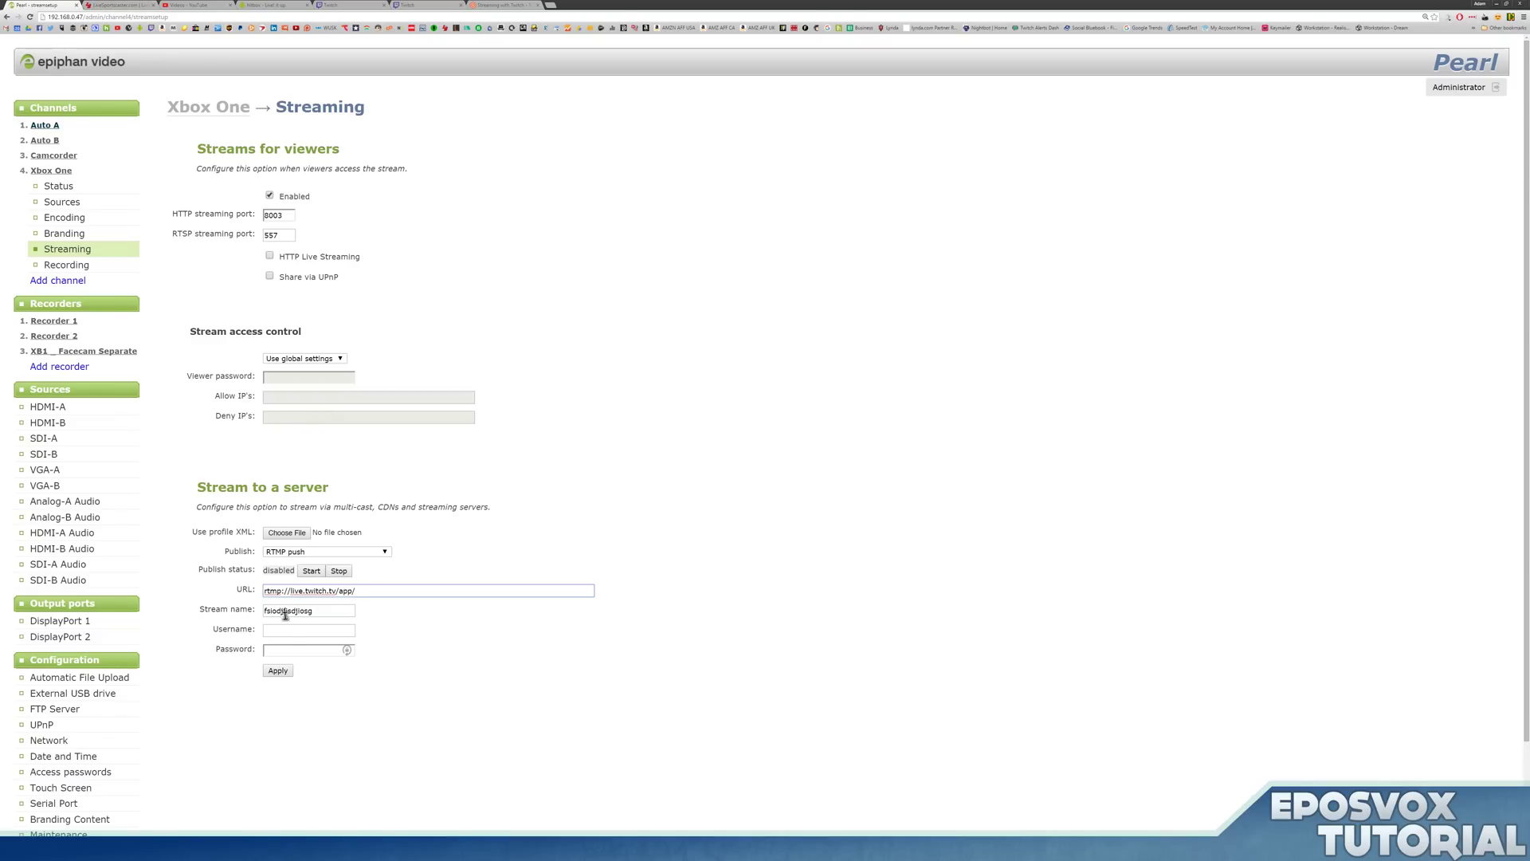
Undo the Twitch change in Pearl's stream URL field and select the existing stream name value.
left_click(283, 610)
left_click(305, 634)
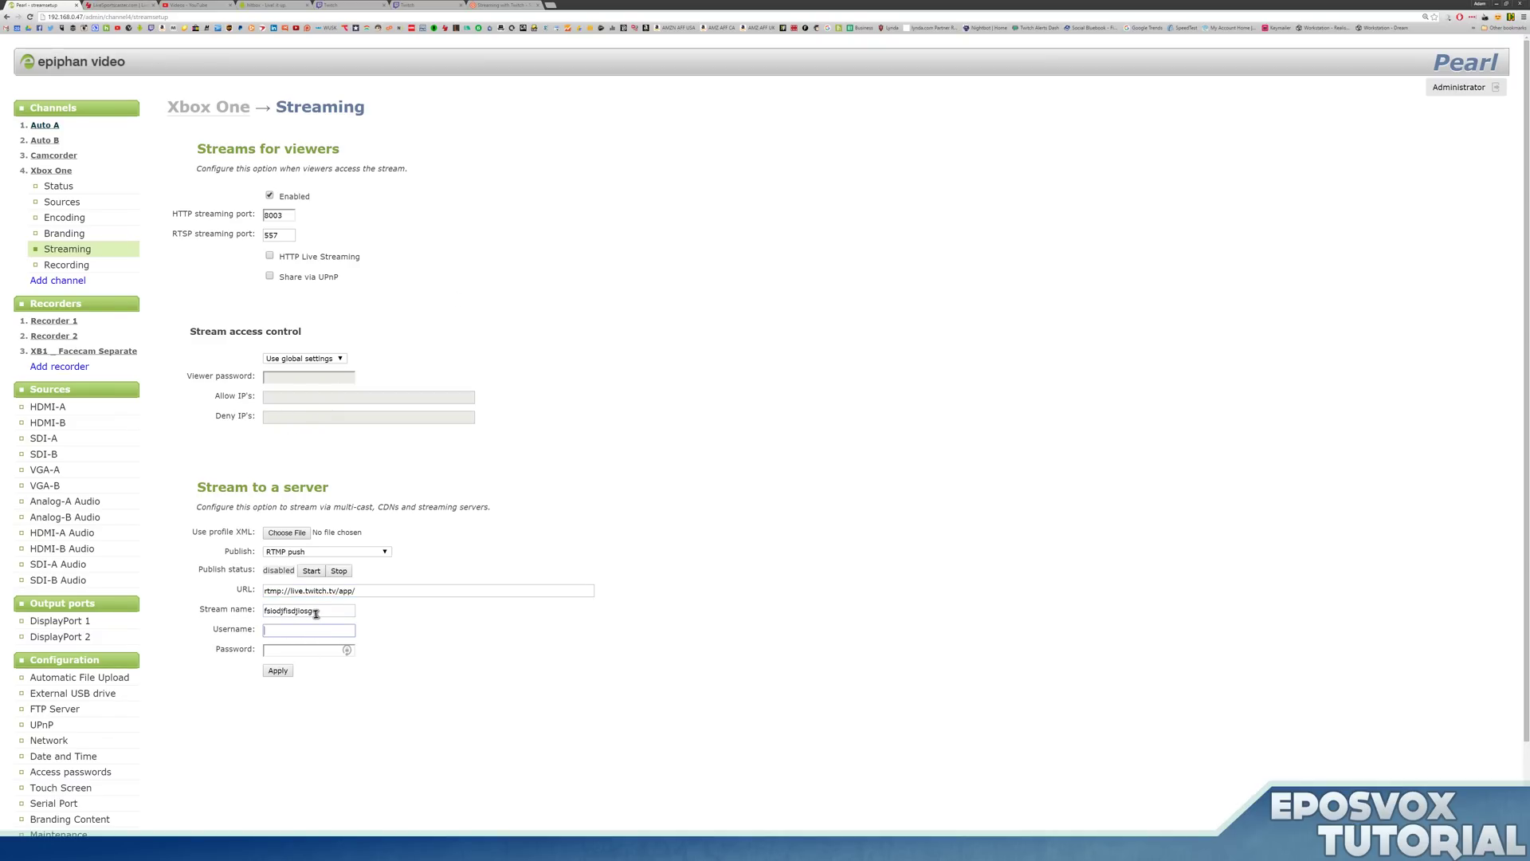
triple_click(424, 593)
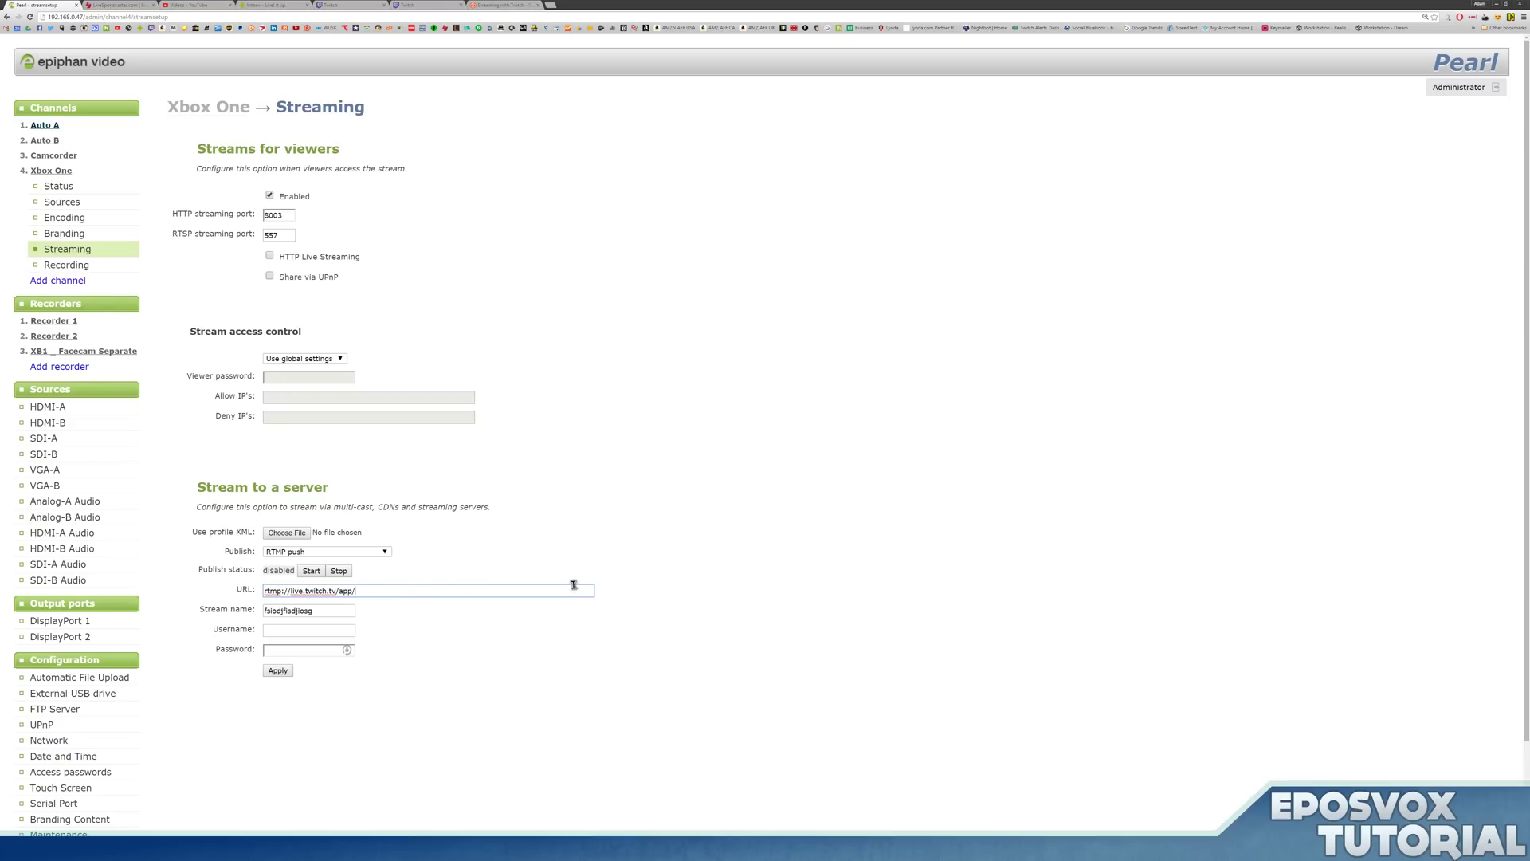
left_click_drag(505, 587, 58, 603)
left_click(287, 592)
key("ctrl+z")
key("ctrl+z")
key("ctrl+z")
left_click(302, 587)
left_click(346, 611)
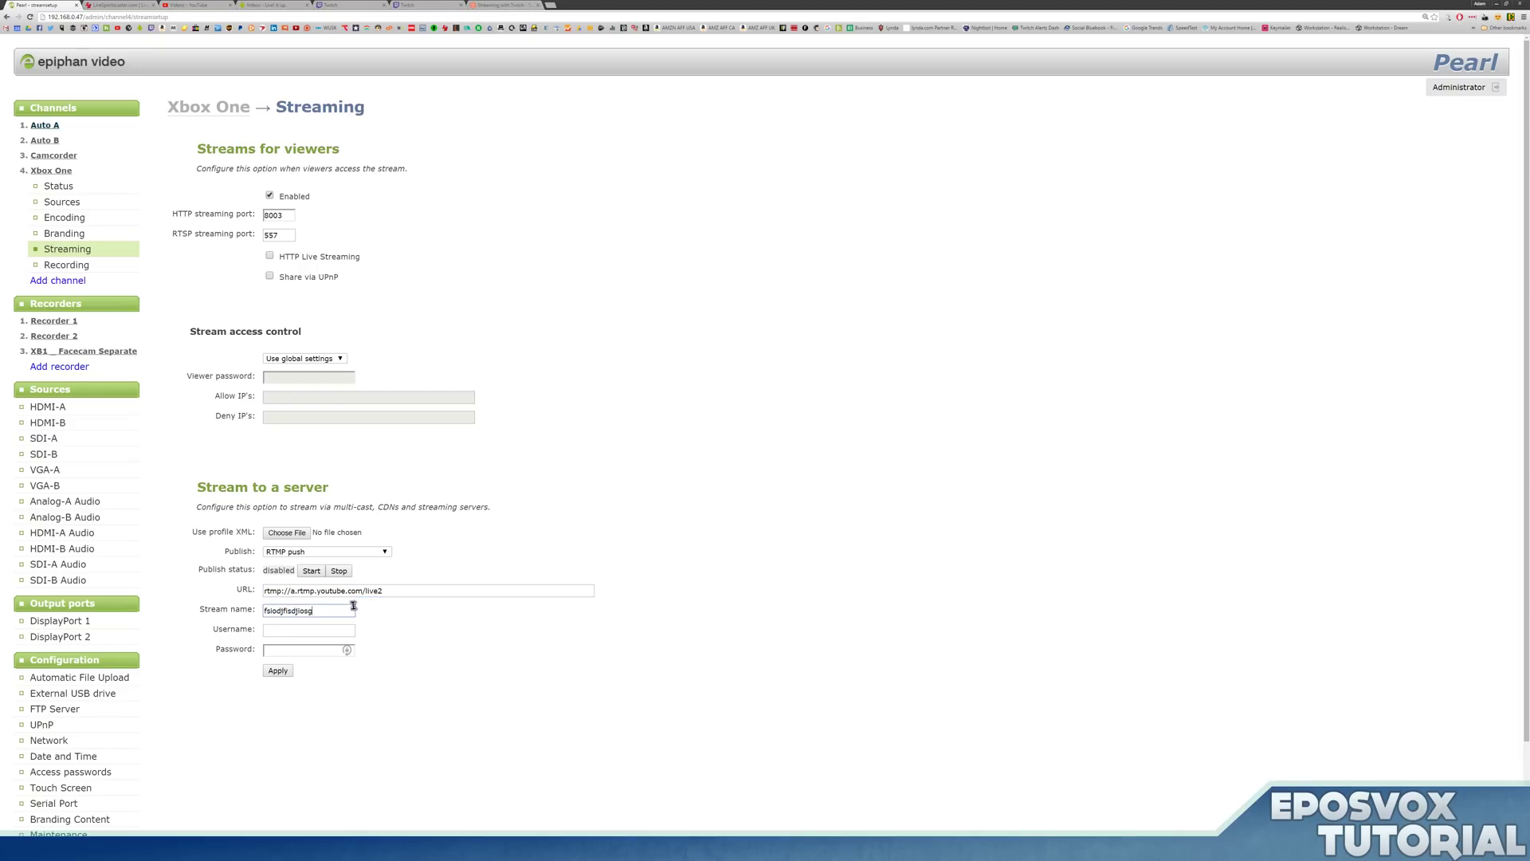
left_click_drag(354, 606, 147, 580)
left_click(88, 270)
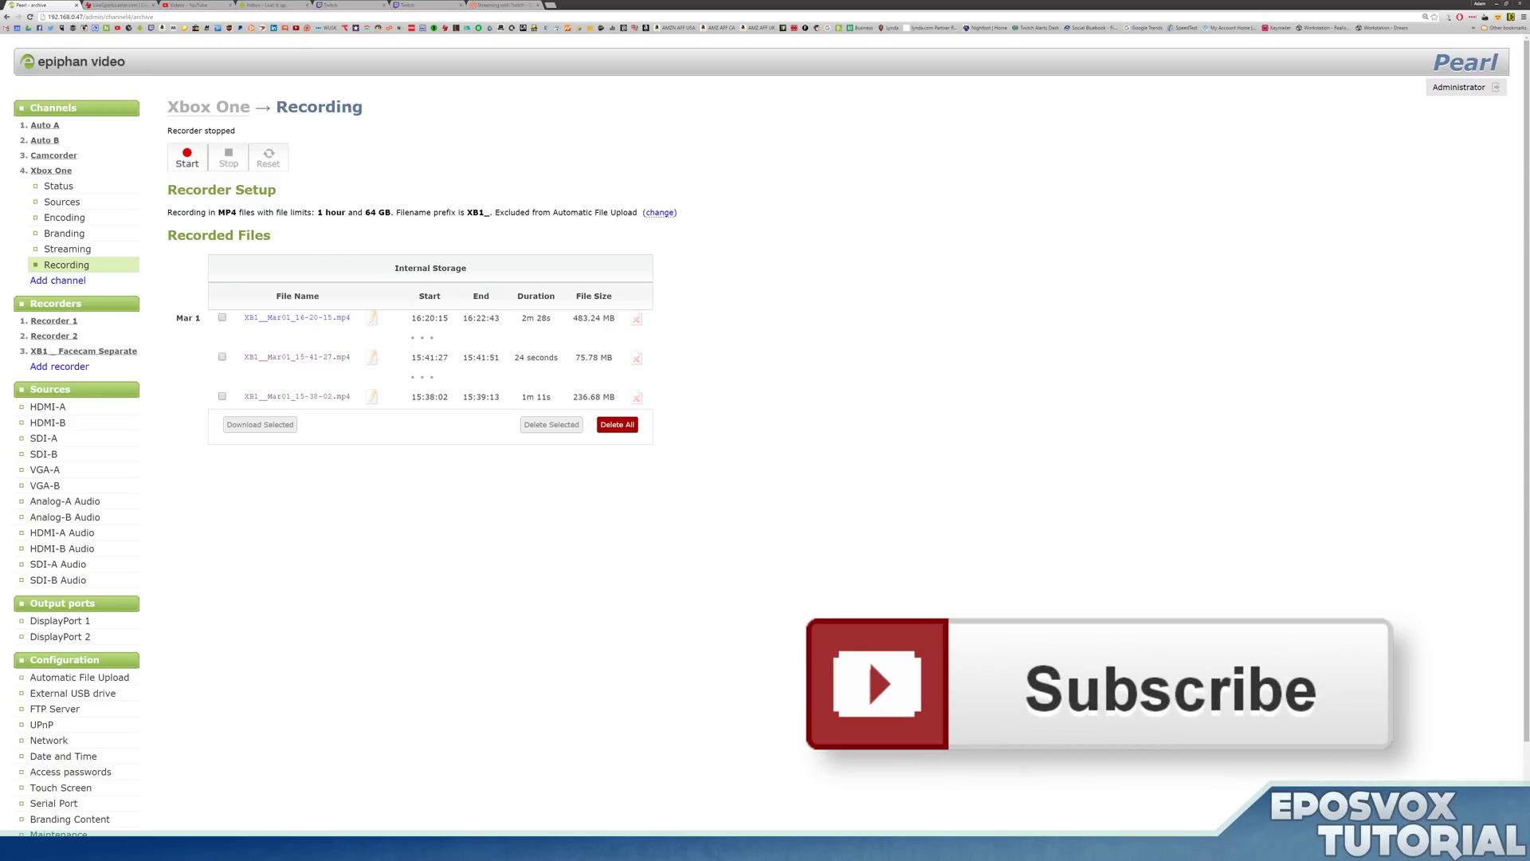
Switch from Pearl's Recording page to the Epiphan Pearl Curriculum Outline document.
key("alt+Tab")
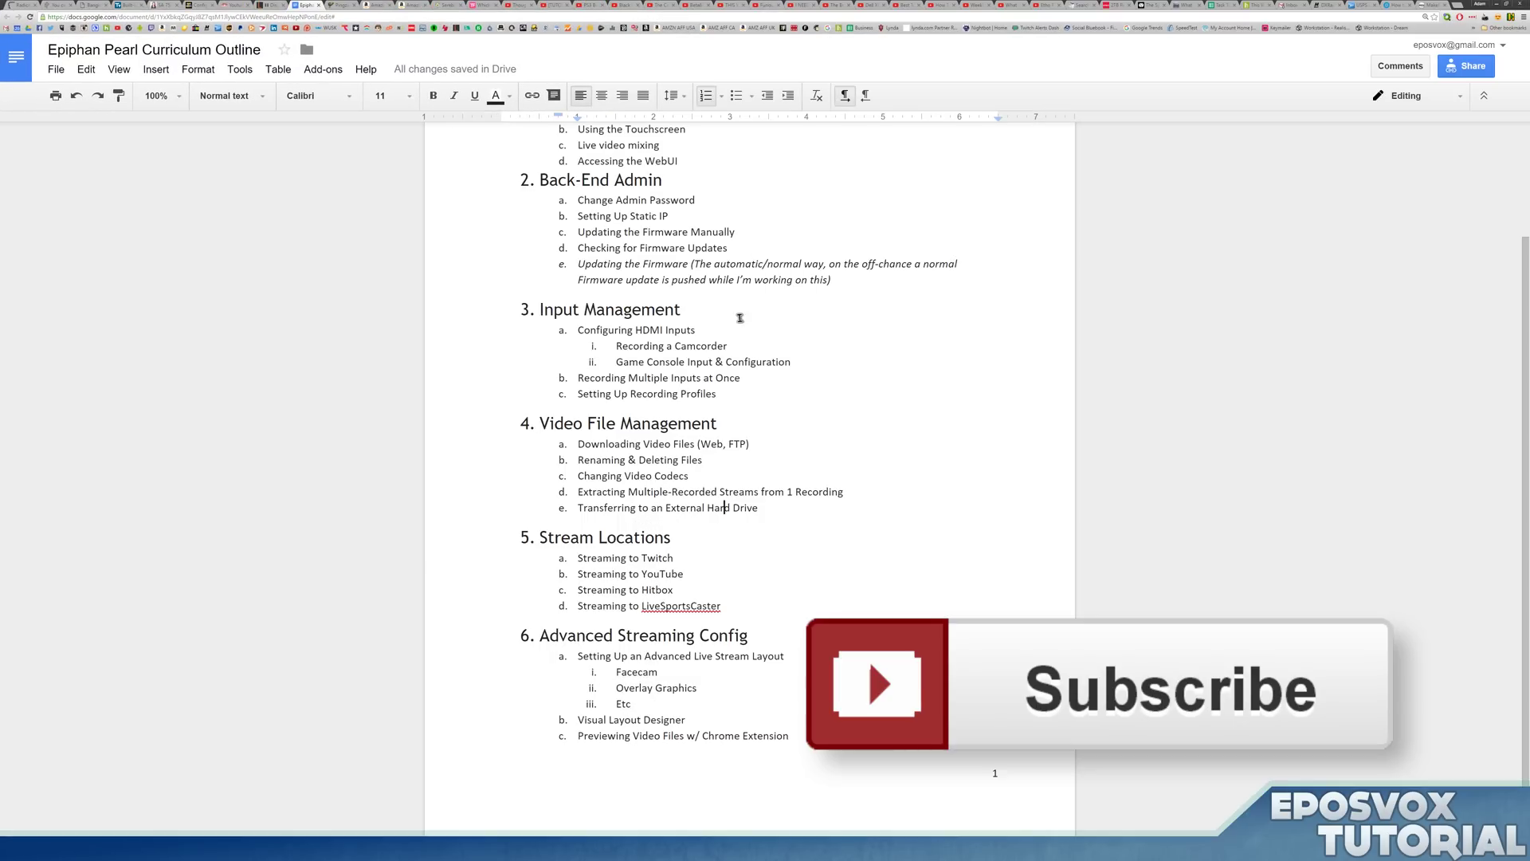
Select words on the Facecam, Previewing and Stream Locations lines of the outline.
left_click(625, 679)
double_click(625, 674)
left_click(626, 695)
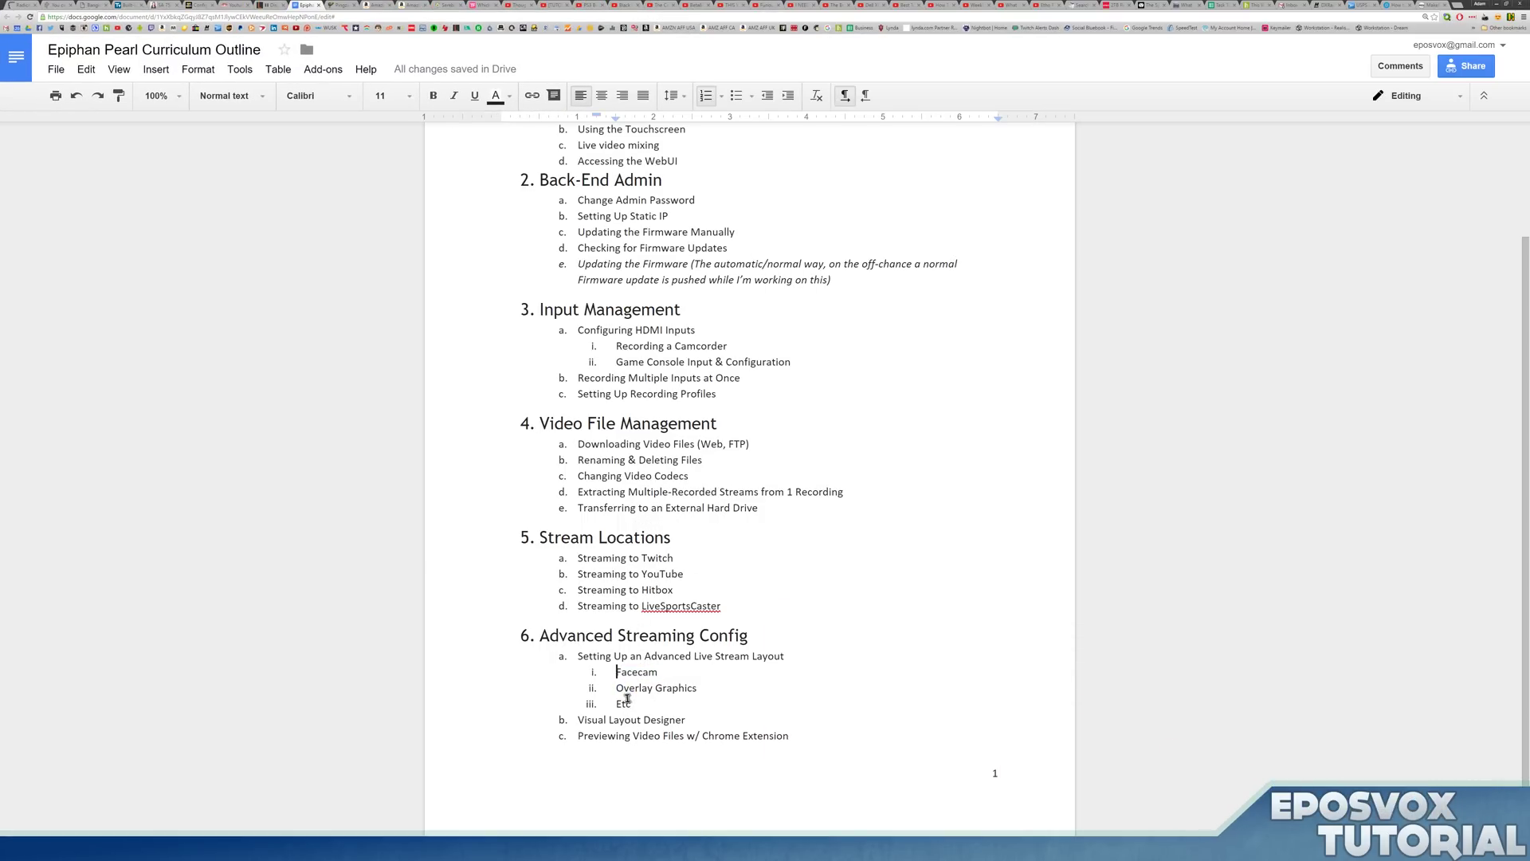
left_click(610, 735)
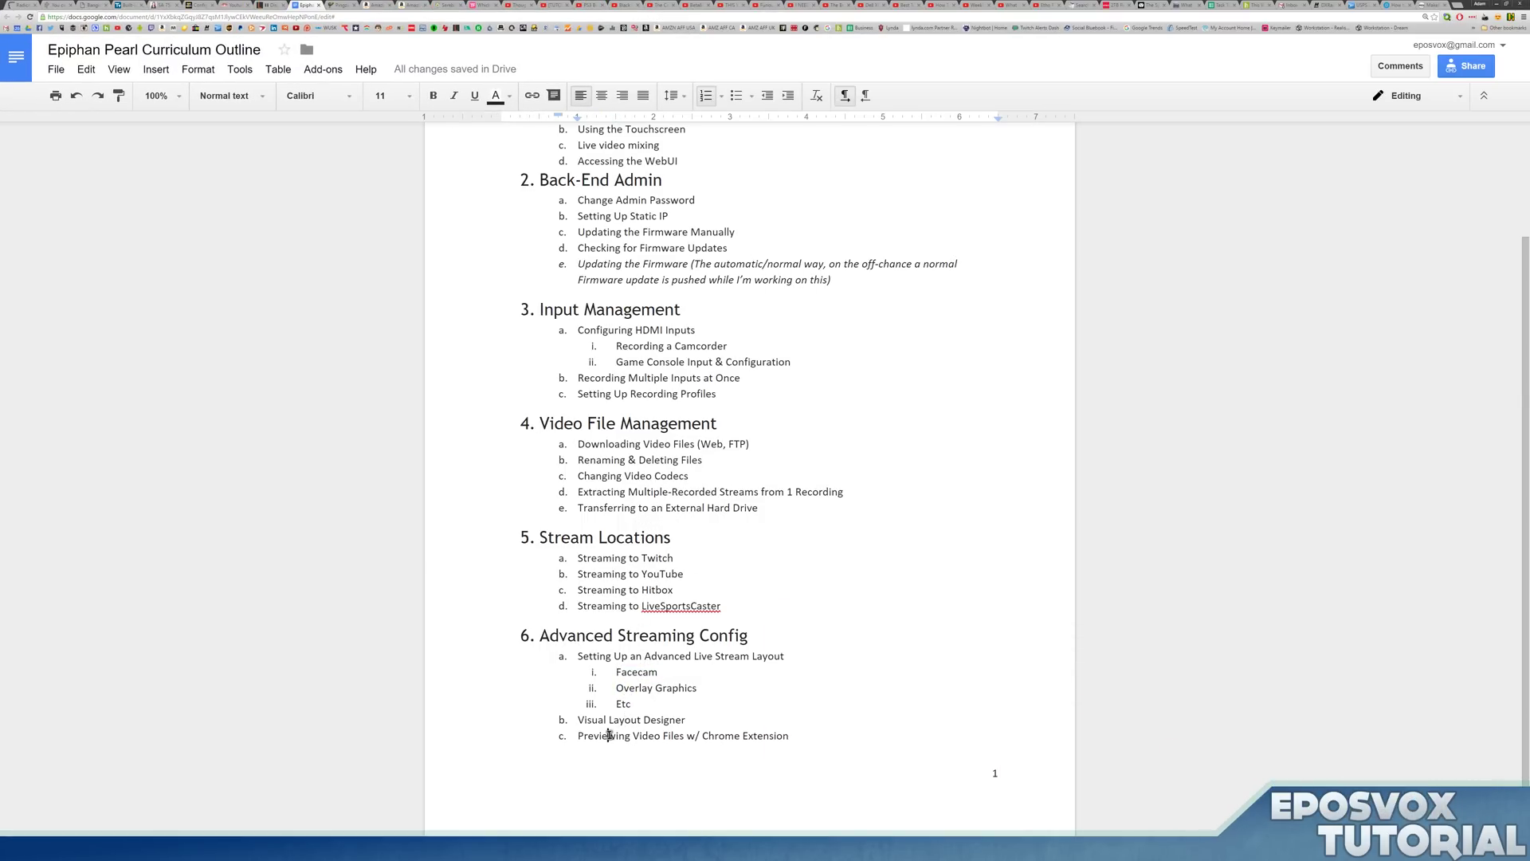
double_click(746, 735)
left_click(717, 734)
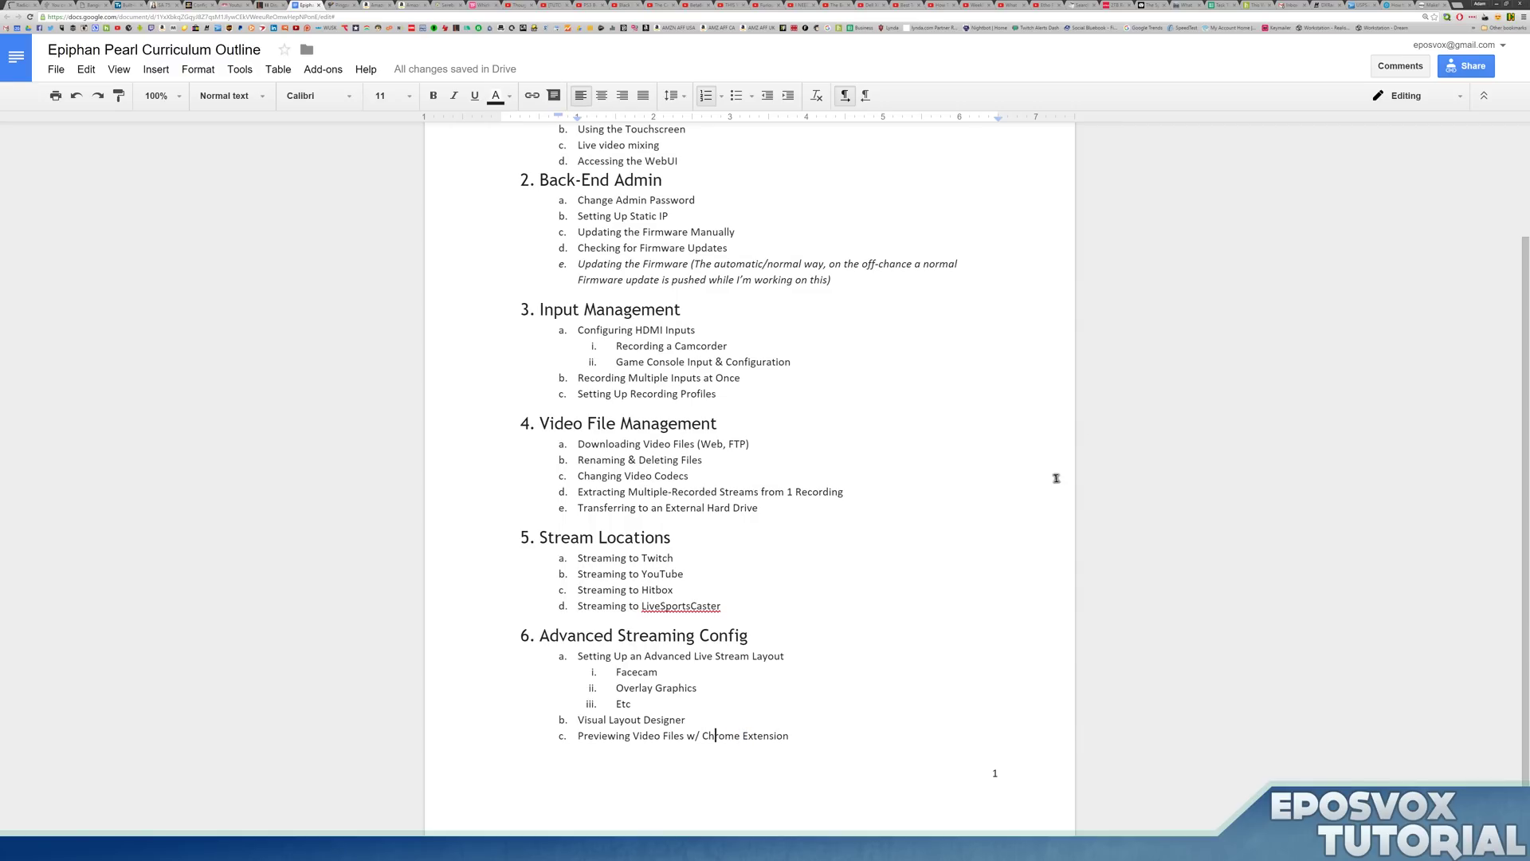
double_click(793, 543)
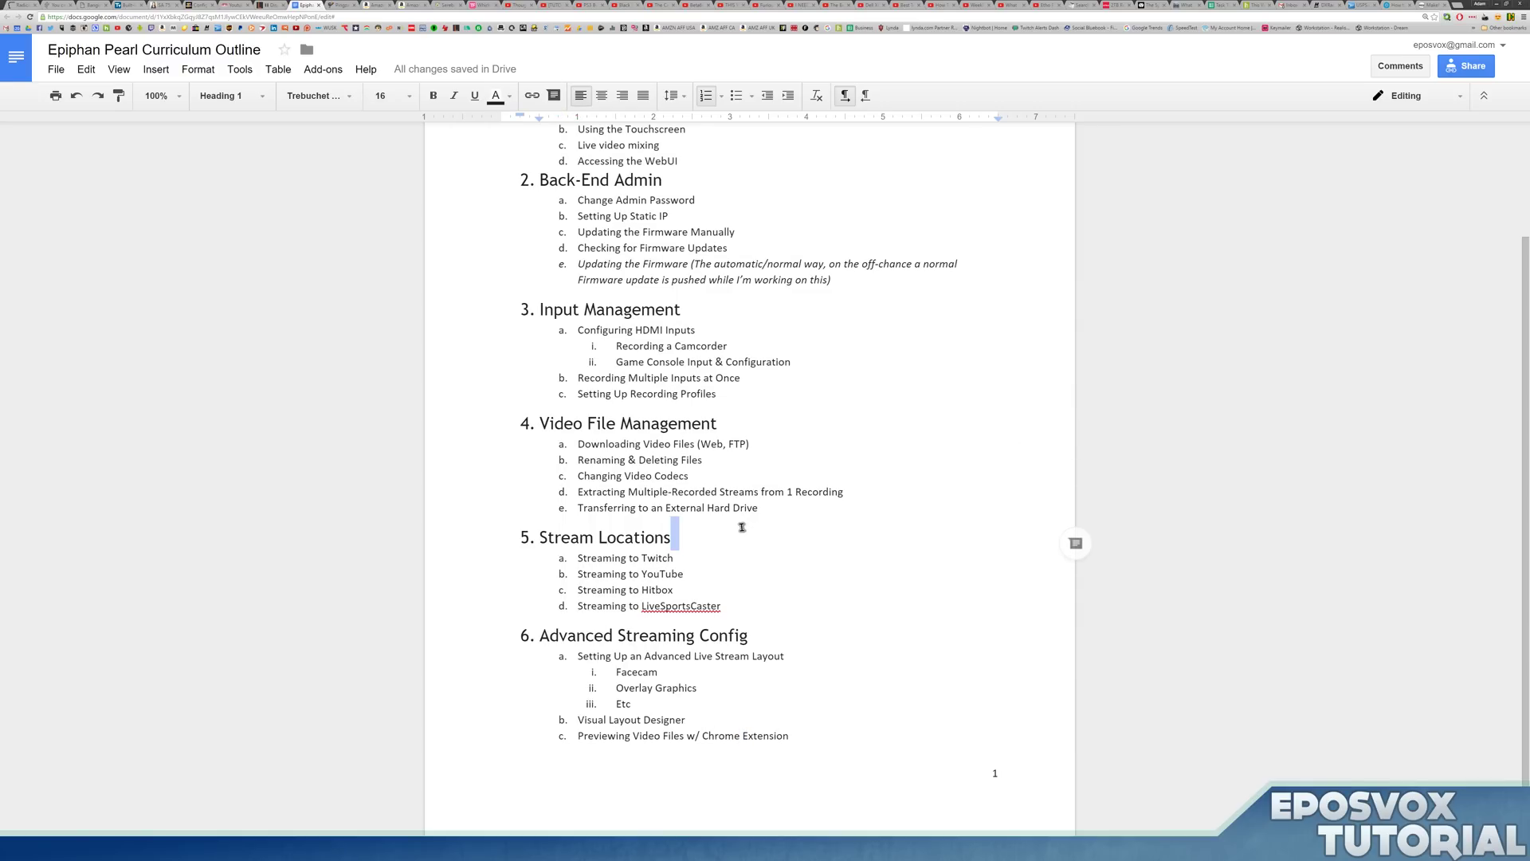